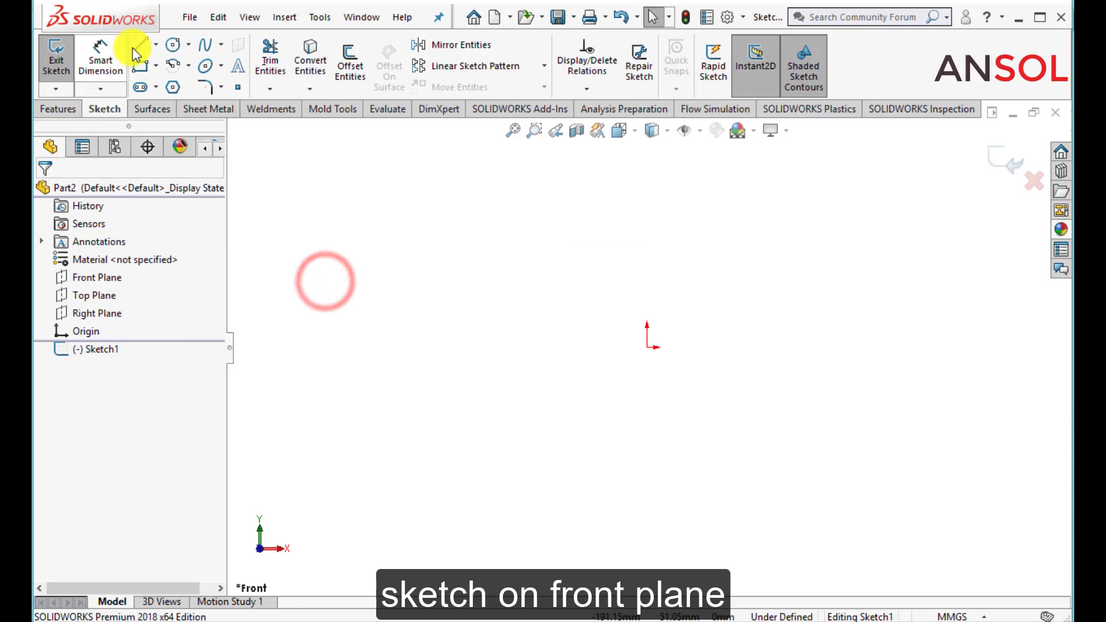
- Sketch a closed line profile about 71 mm tall from the origin, with a sloped lower edge and a small foot at the base
click(139, 44)
click(646, 347)
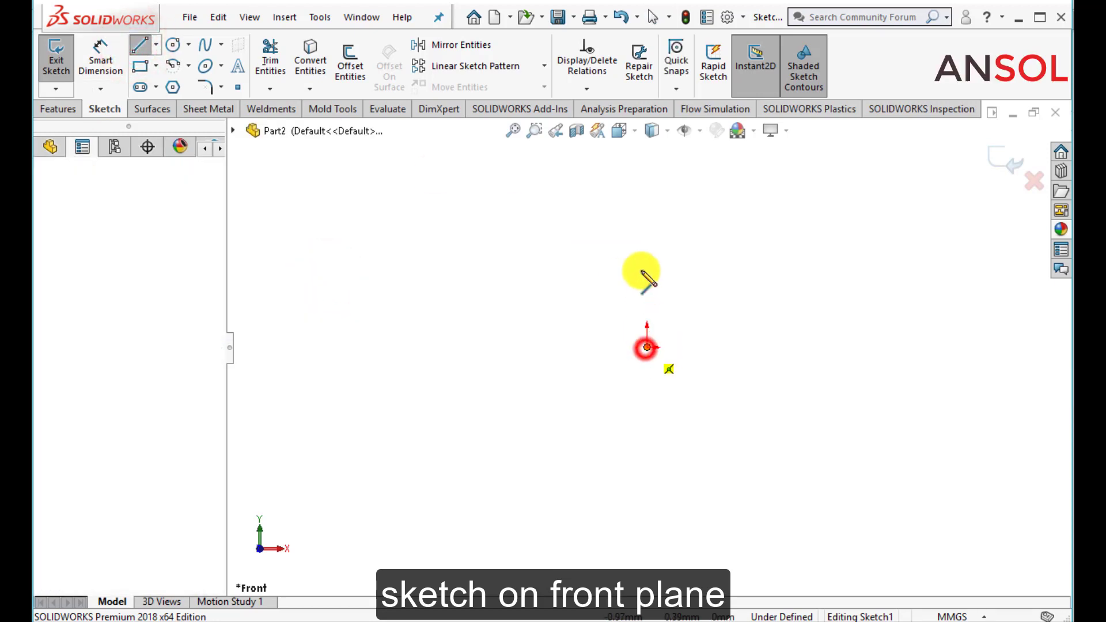
click(646, 199)
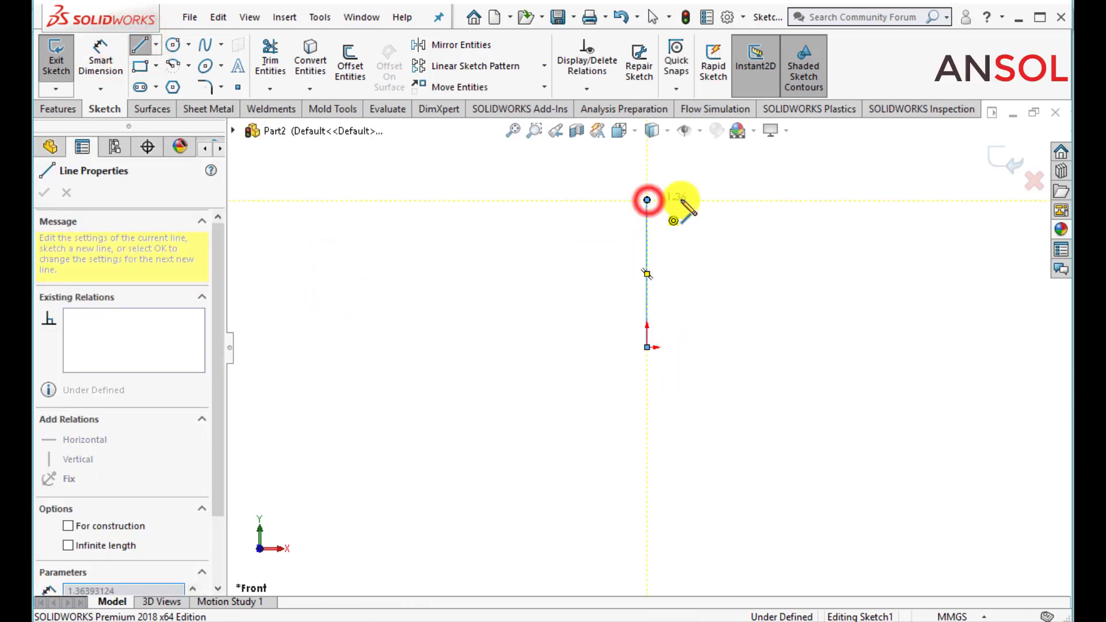
click(740, 200)
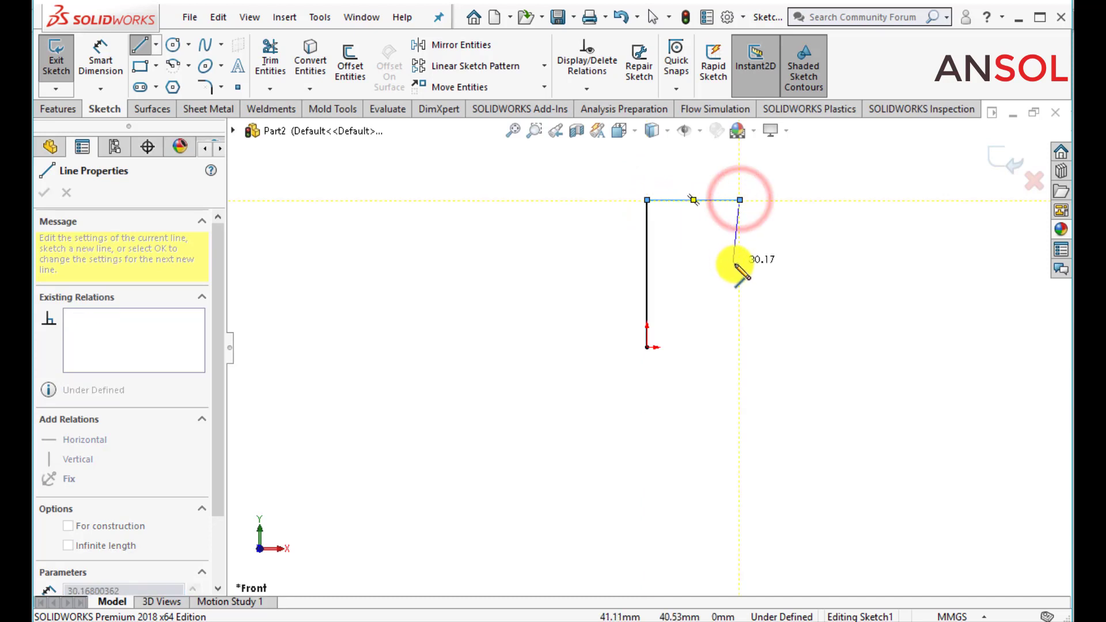
click(739, 286)
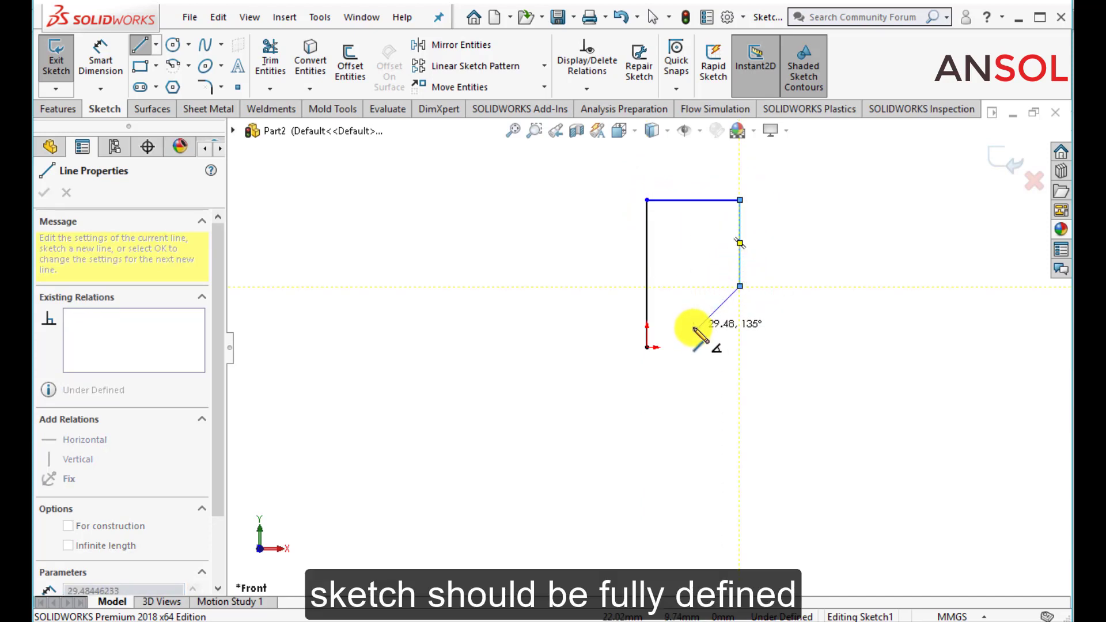
click(697, 329)
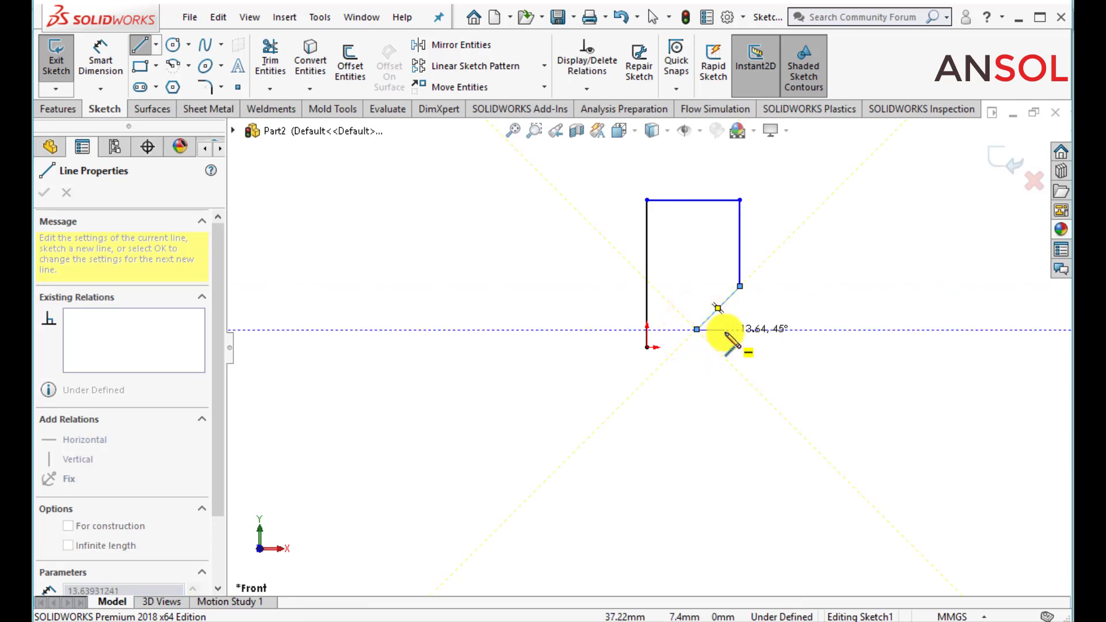
click(724, 329)
click(725, 347)
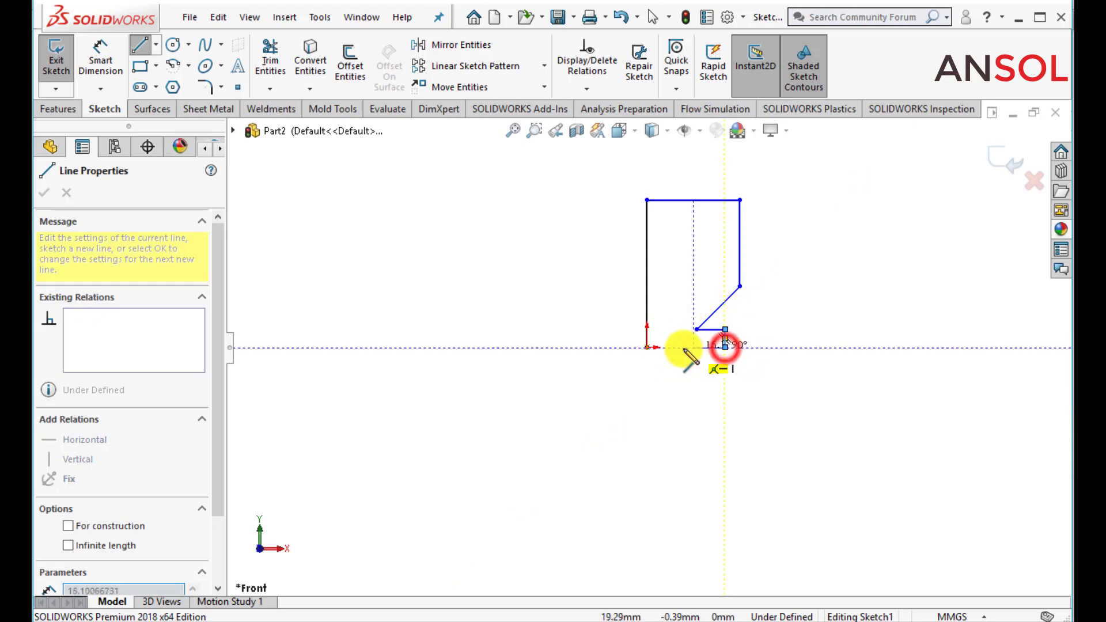
click(647, 348)
key(Escape)
- Dimension the profile's vertical edge through the origin to 100 mm and its top edge to 30 mm
scroll(736, 223, down, 3)
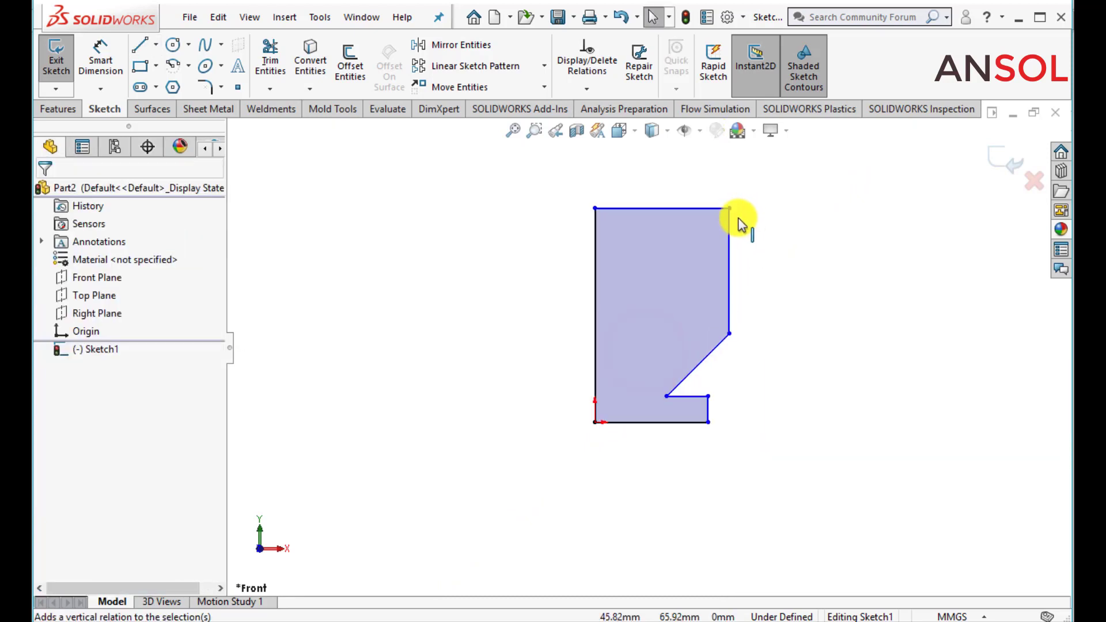
click(101, 57)
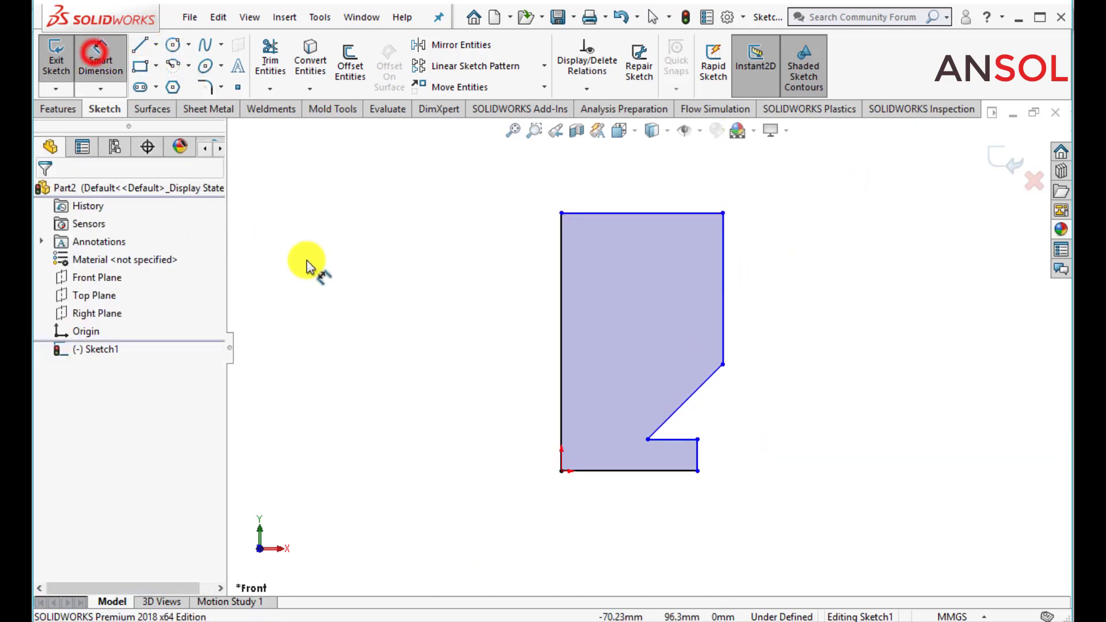
click(562, 331)
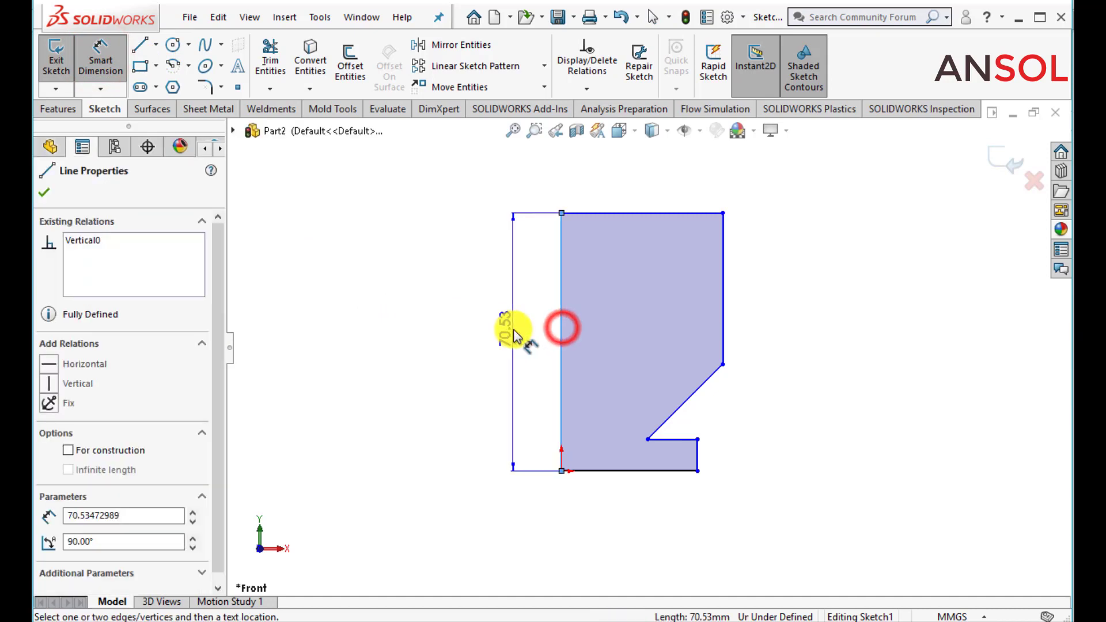
click(513, 329)
text(100)
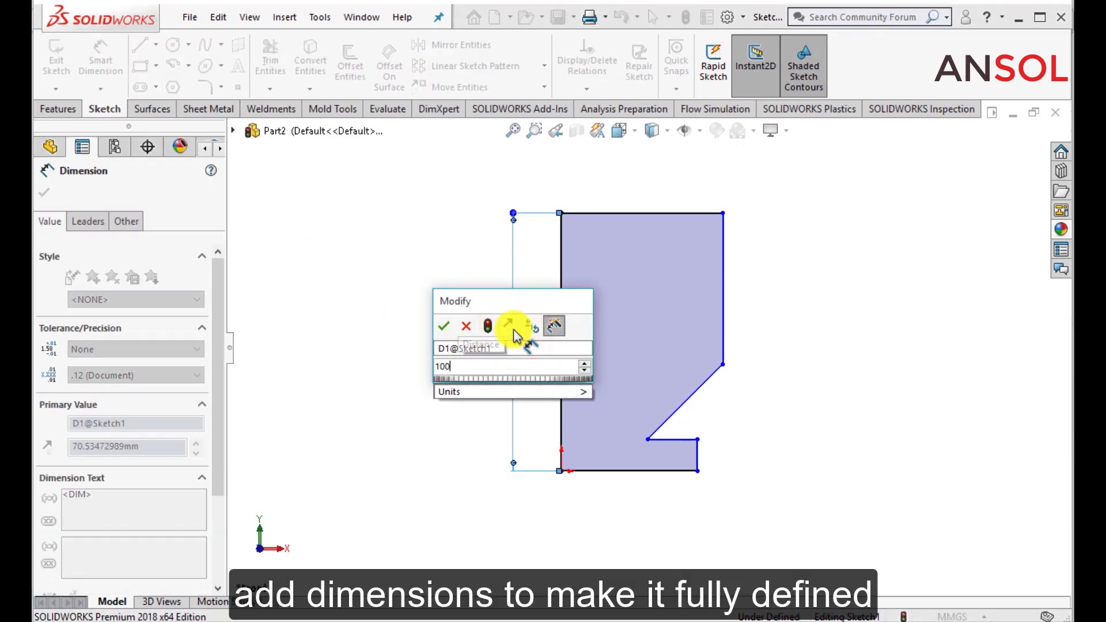
key(Return)
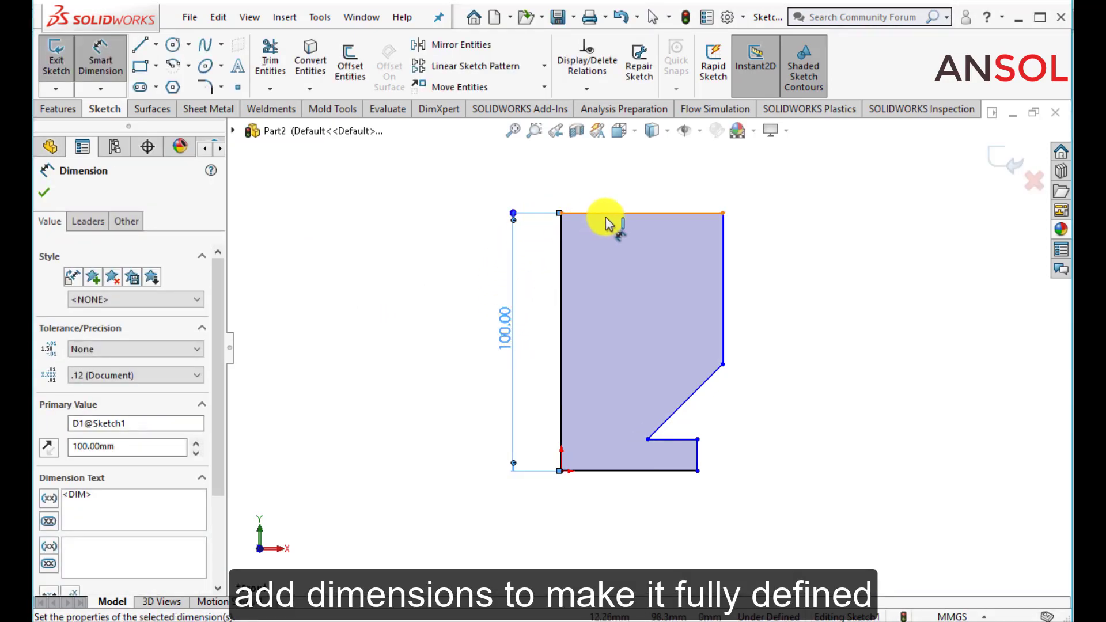
click(619, 214)
click(629, 200)
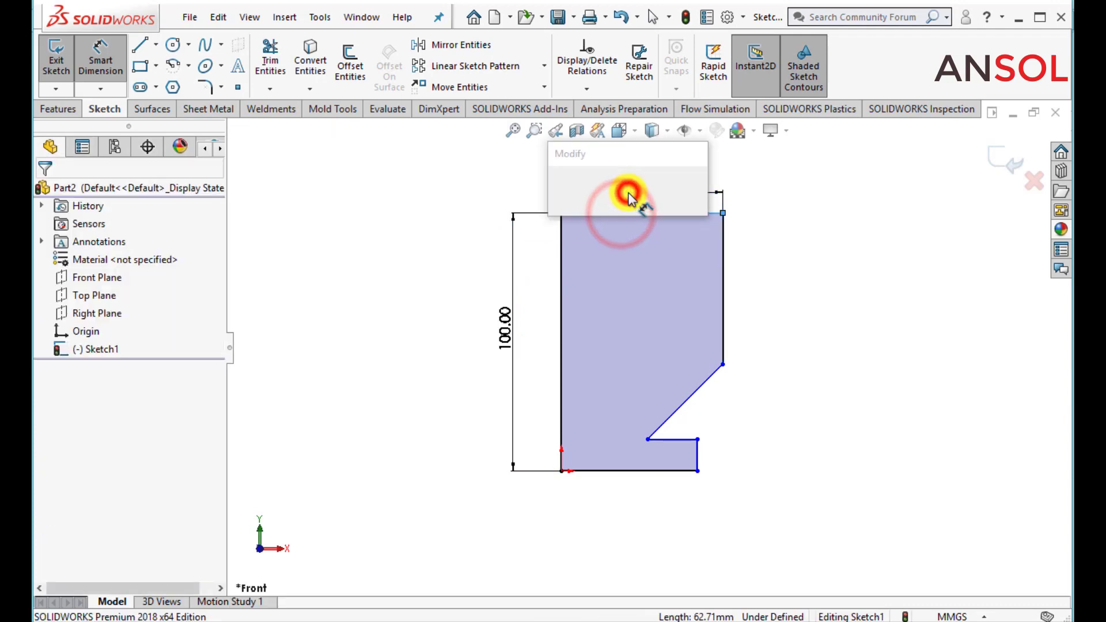
text(30)
key(Return)
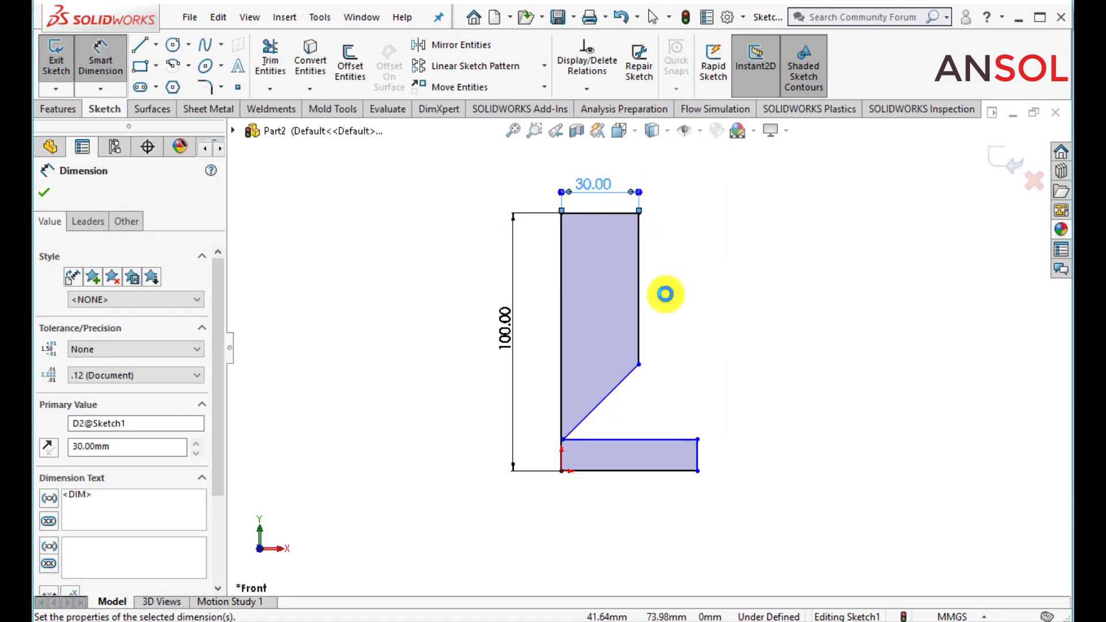
- Dimension the upper outer vertical edge to 50 mm and the bottom edge to 25 mm
click(643, 301)
click(683, 295)
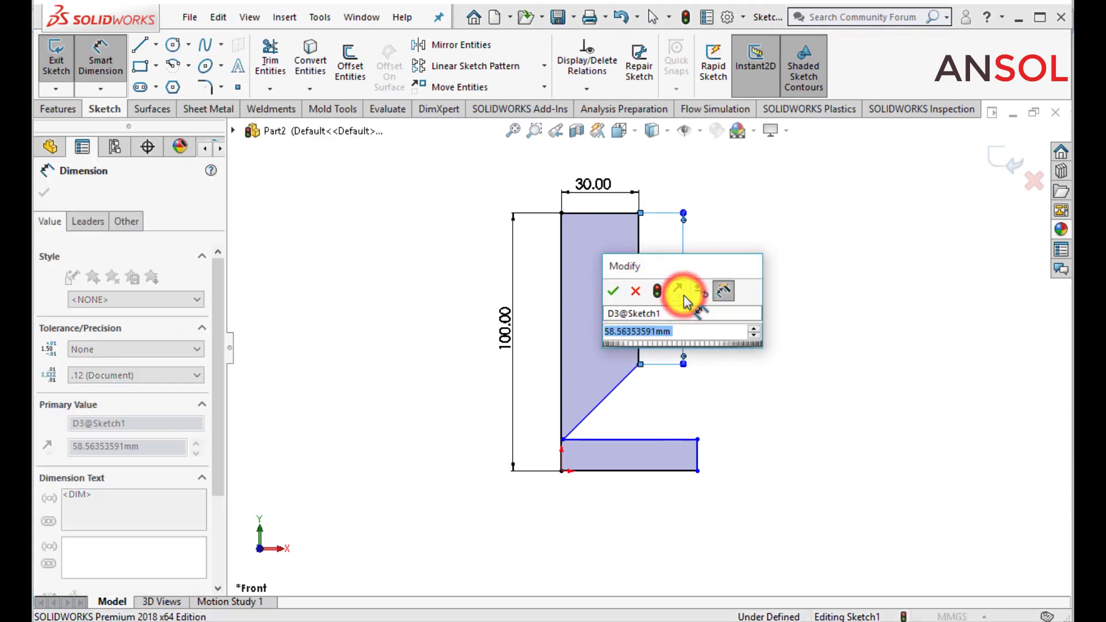
text(50)
key(Return)
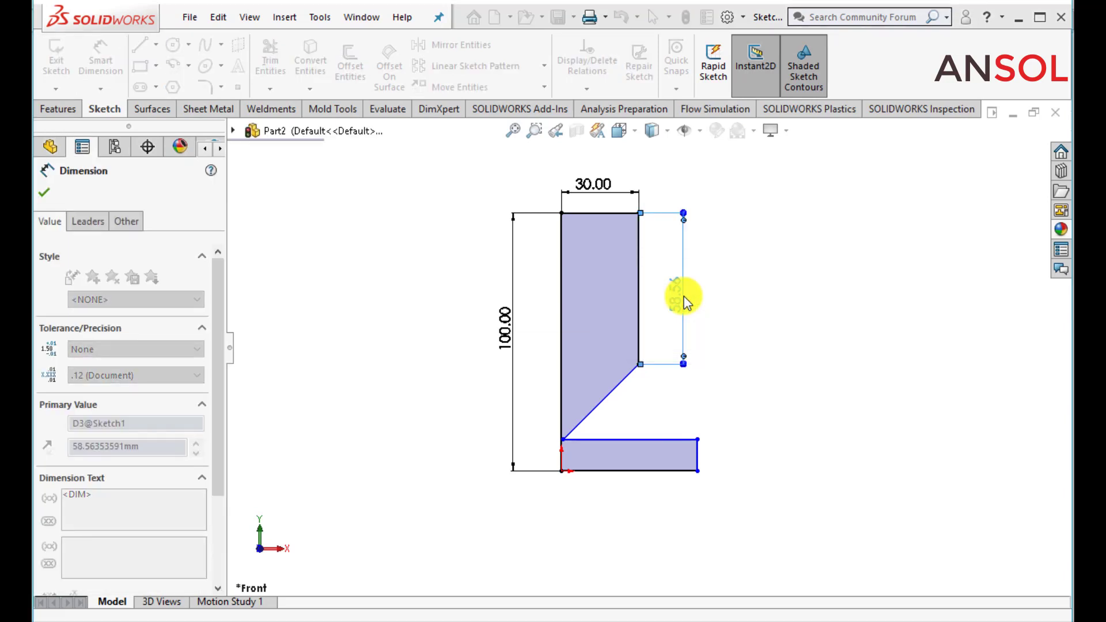
click(600, 471)
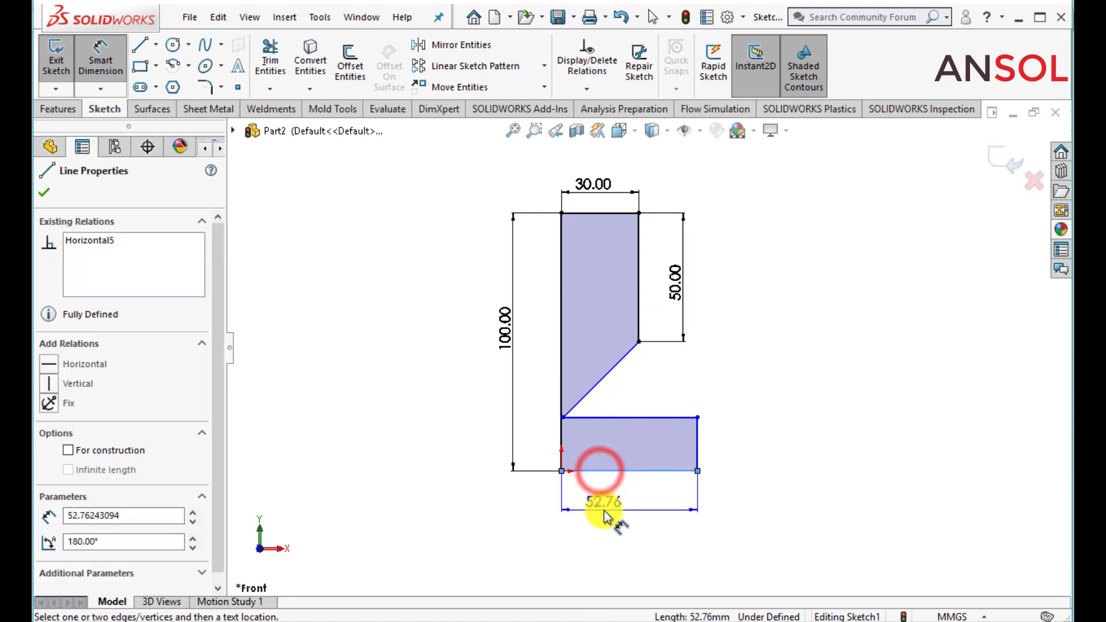
click(604, 510)
text(25)
key(Return)
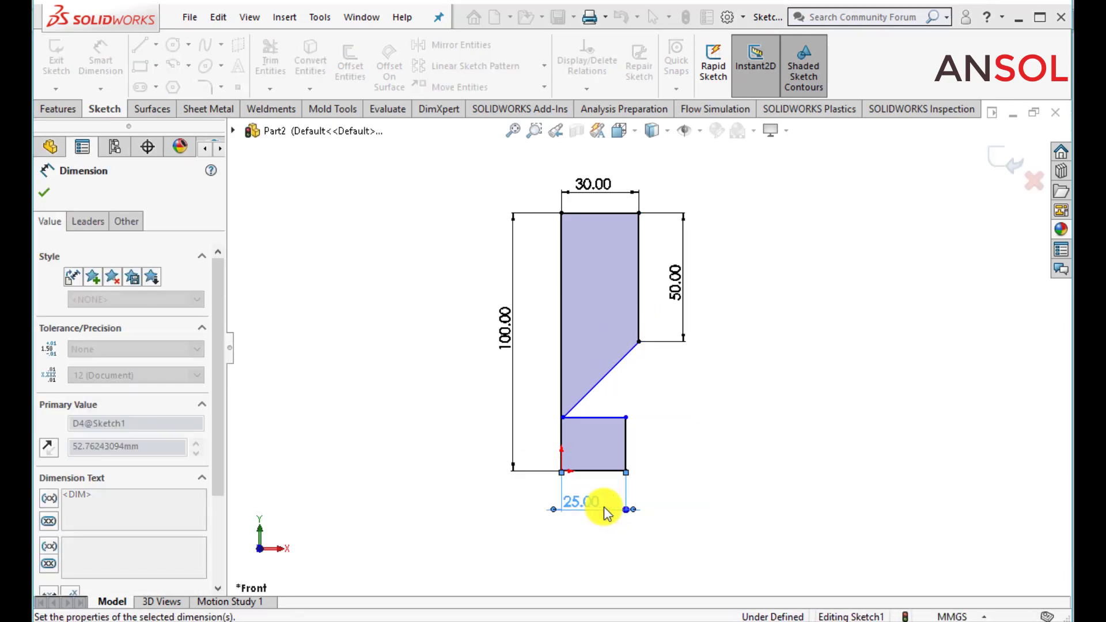
- Dimension the inner notch corner 15 mm from the vertical edge through the origin, and the foot's outer edge to 5 mm
scroll(564, 442, down, 5)
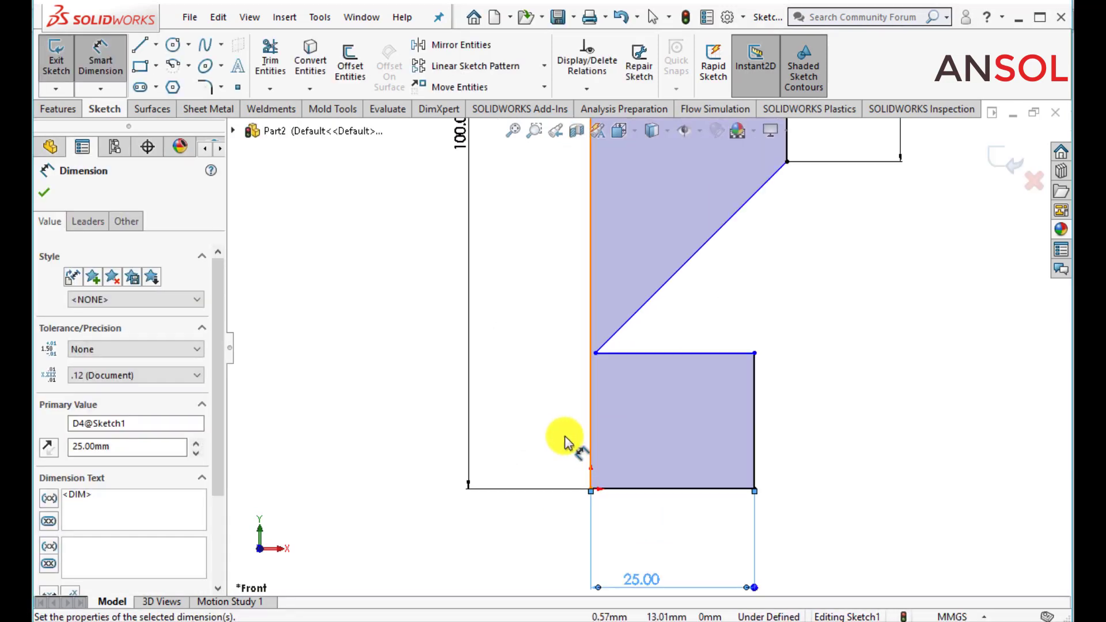
click(595, 353)
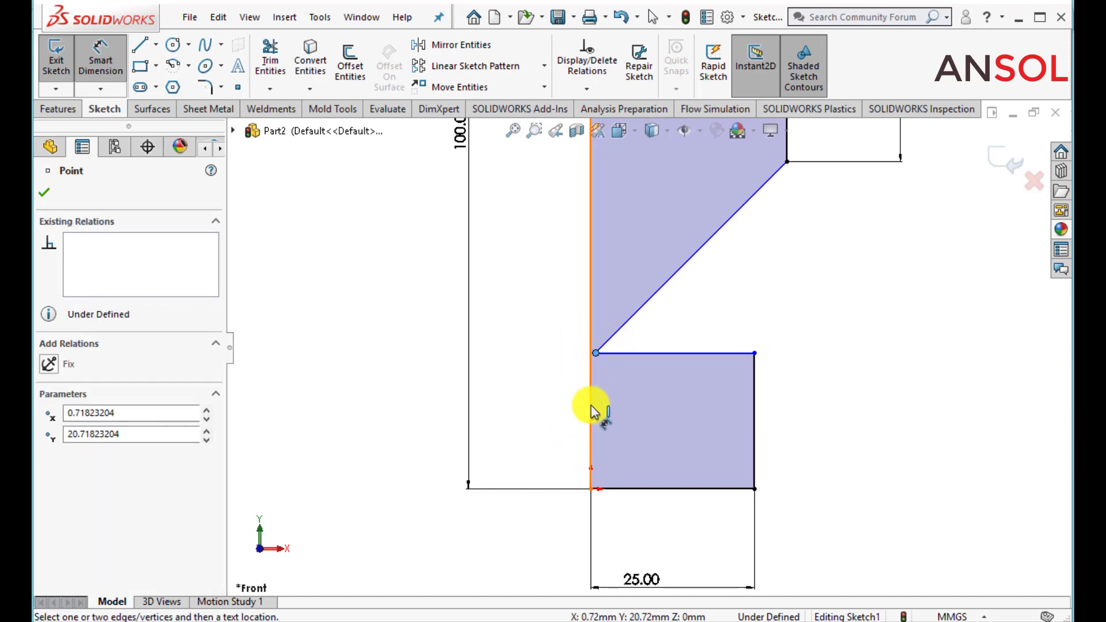
click(590, 409)
click(544, 417)
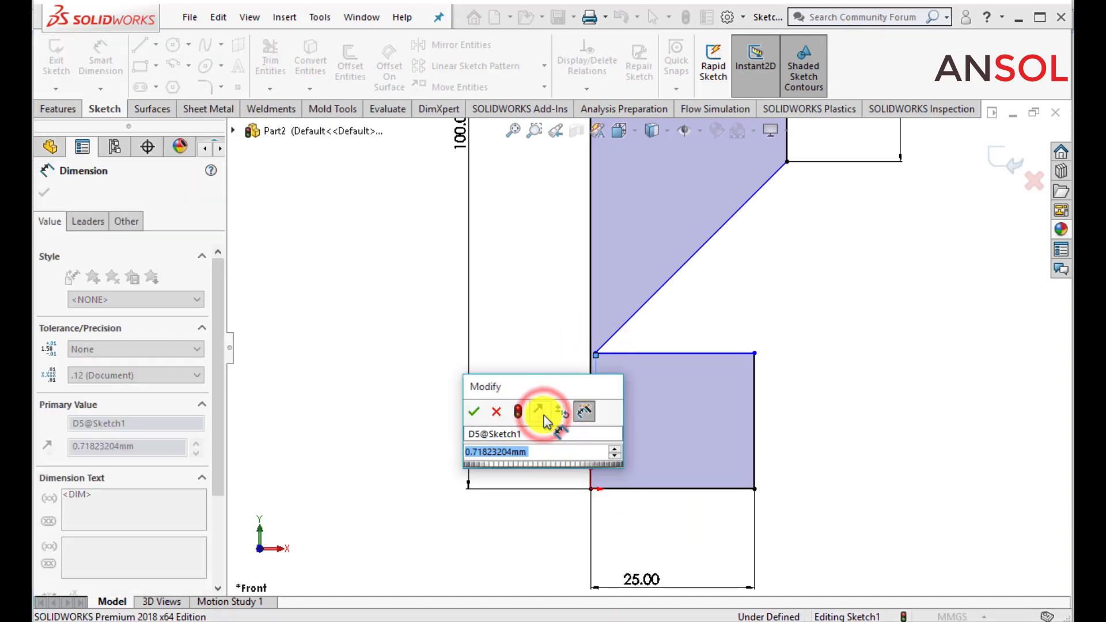
text(15)
key(Return)
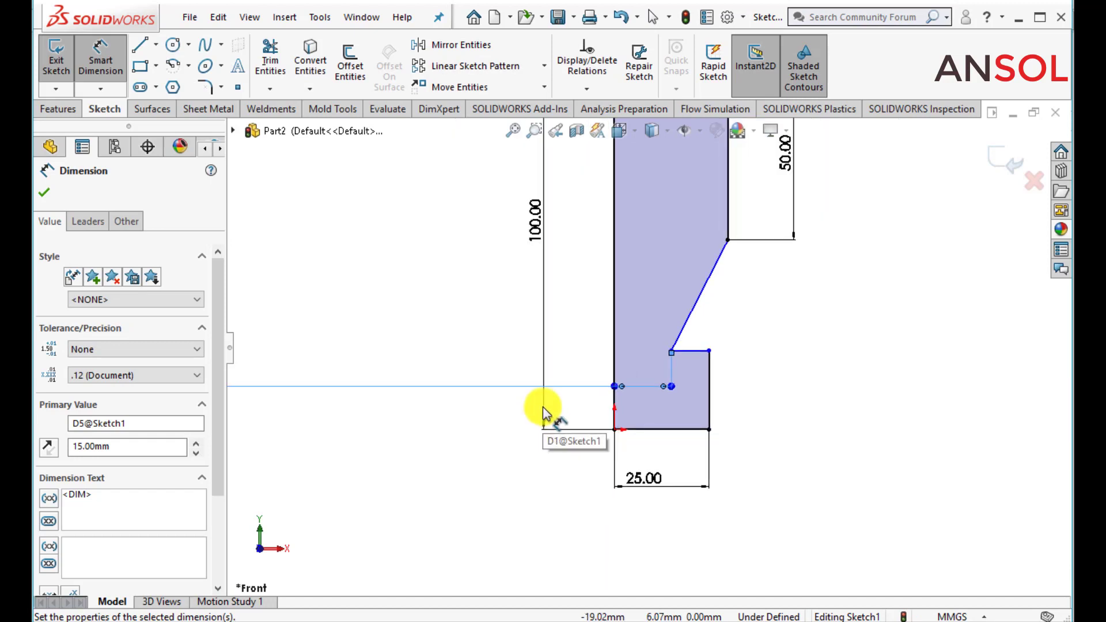
click(709, 401)
click(761, 399)
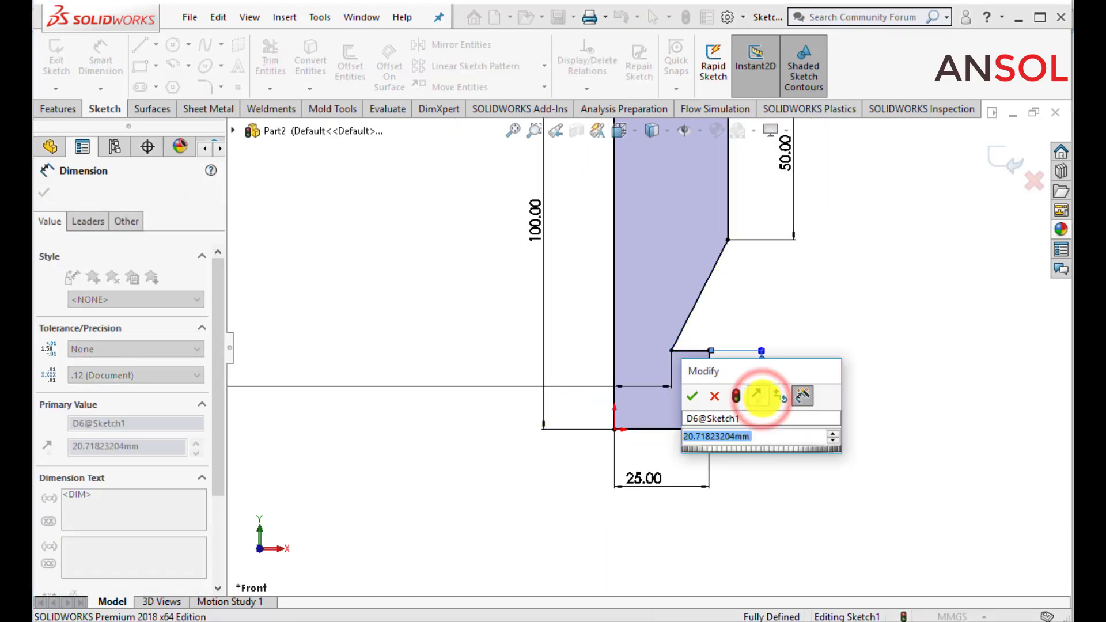
text(5)
key(Return)
key(Escape)
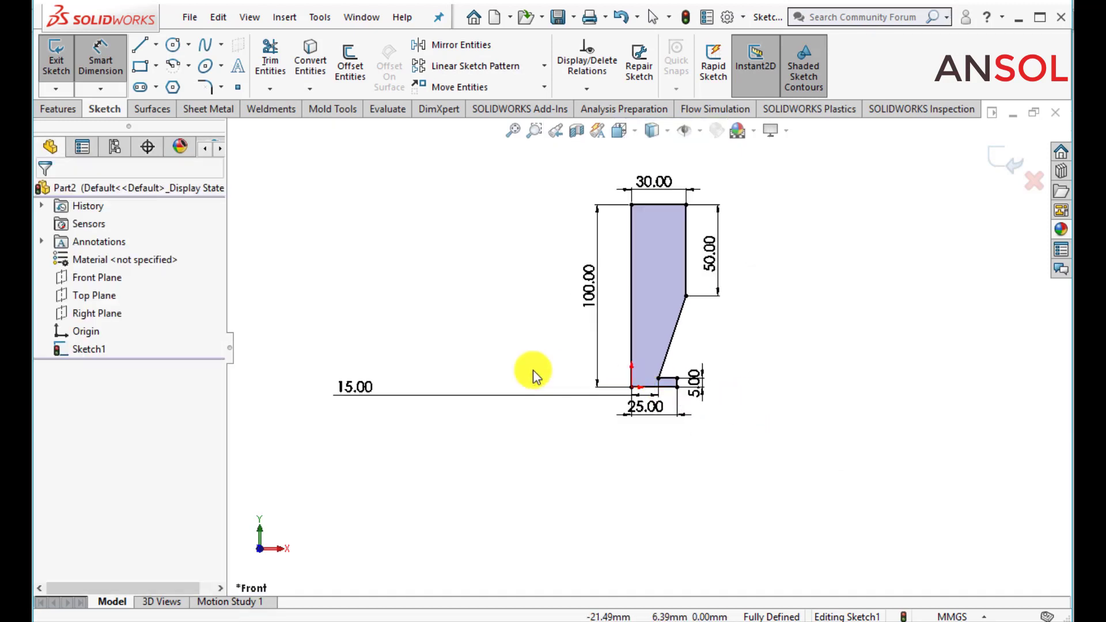
- Reposition the 15 mm and 25 mm dimensions below the profile so they no longer overlap
mouse_move(349, 394)
mouse_down()
mouse_move(574, 379)
mouse_move(567, 403)
mouse_up()
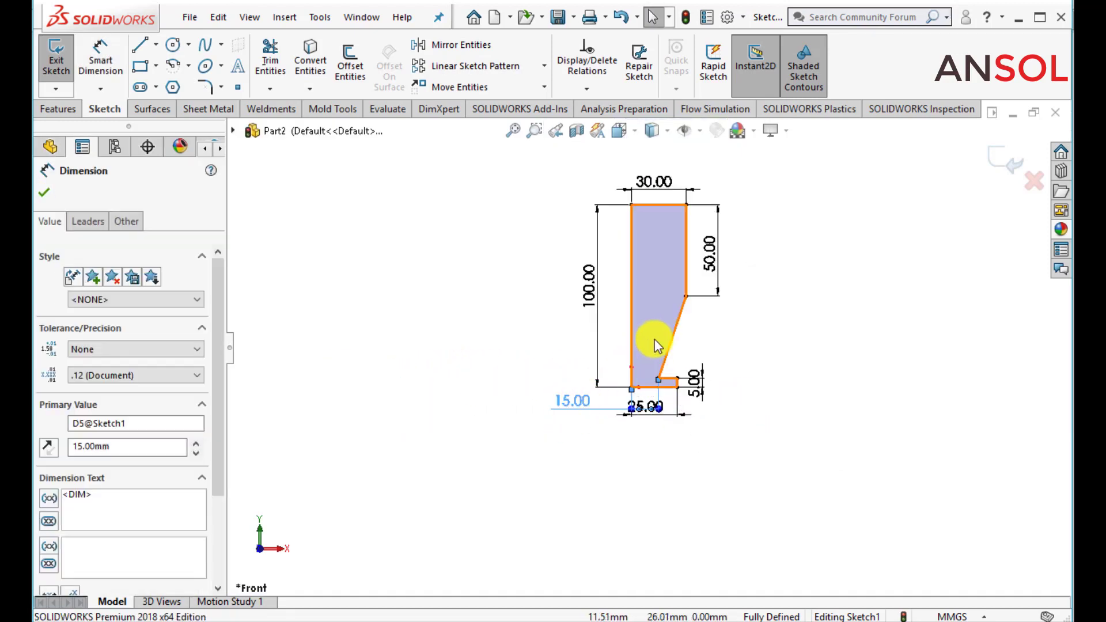
scroll(654, 339, down, 3)
drag(640, 472, 641, 499)
scroll(691, 486, up, 3)
scroll(717, 327, down, 2)
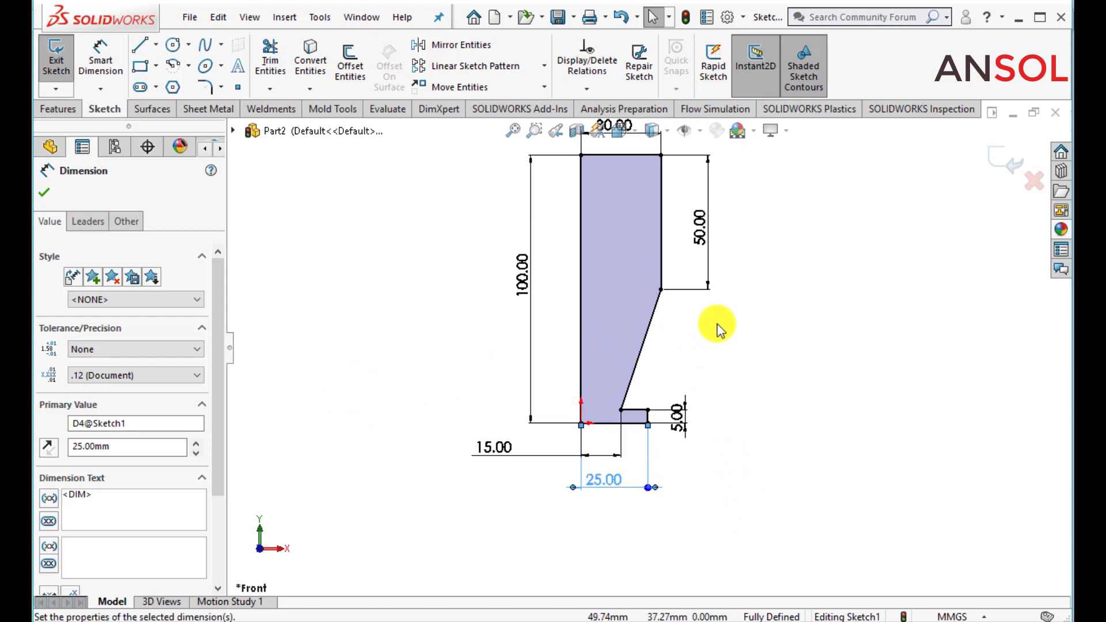
click(789, 349)
scroll(760, 335, up, 1)
scroll(606, 233, down, 1)
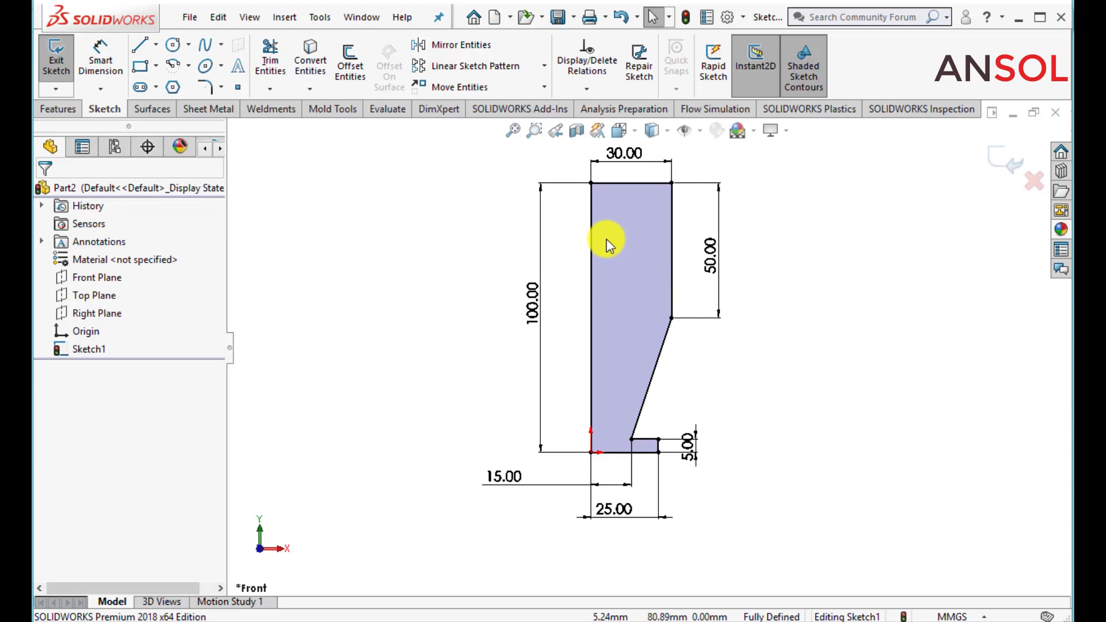
- Finish the sketch and revolve the profile 360 degrees about its 100 mm vertical line
click(1003, 161)
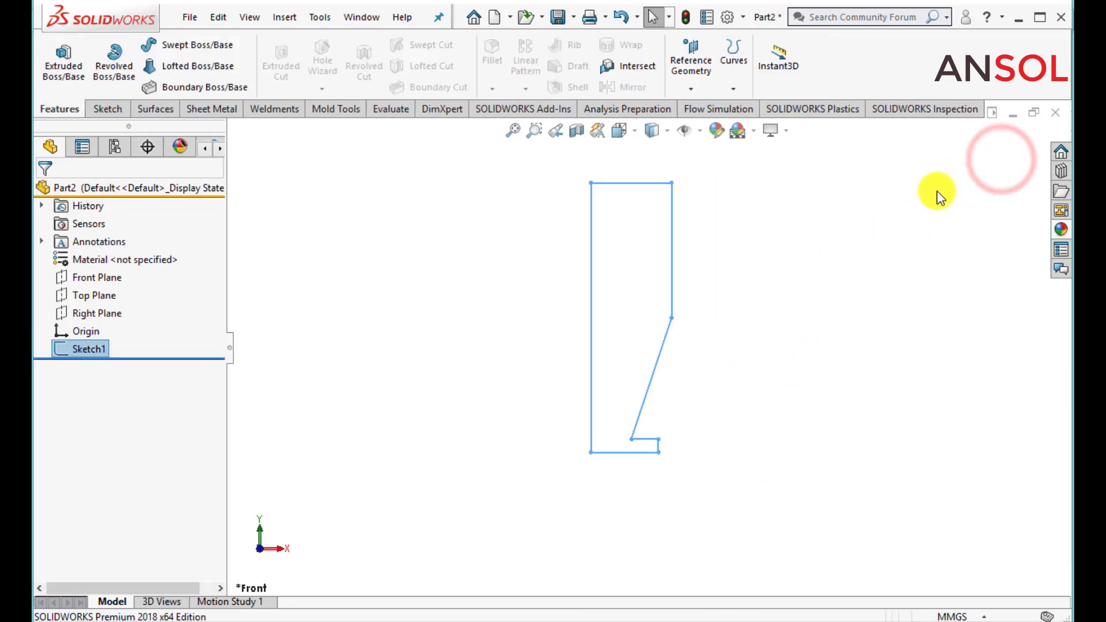
click(110, 64)
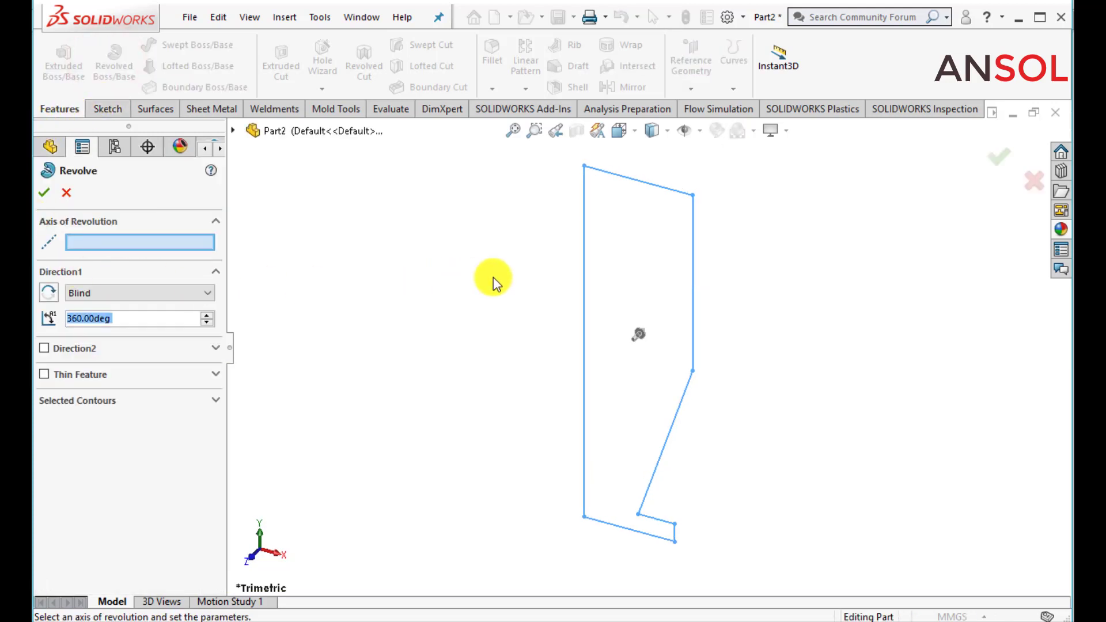
click(583, 282)
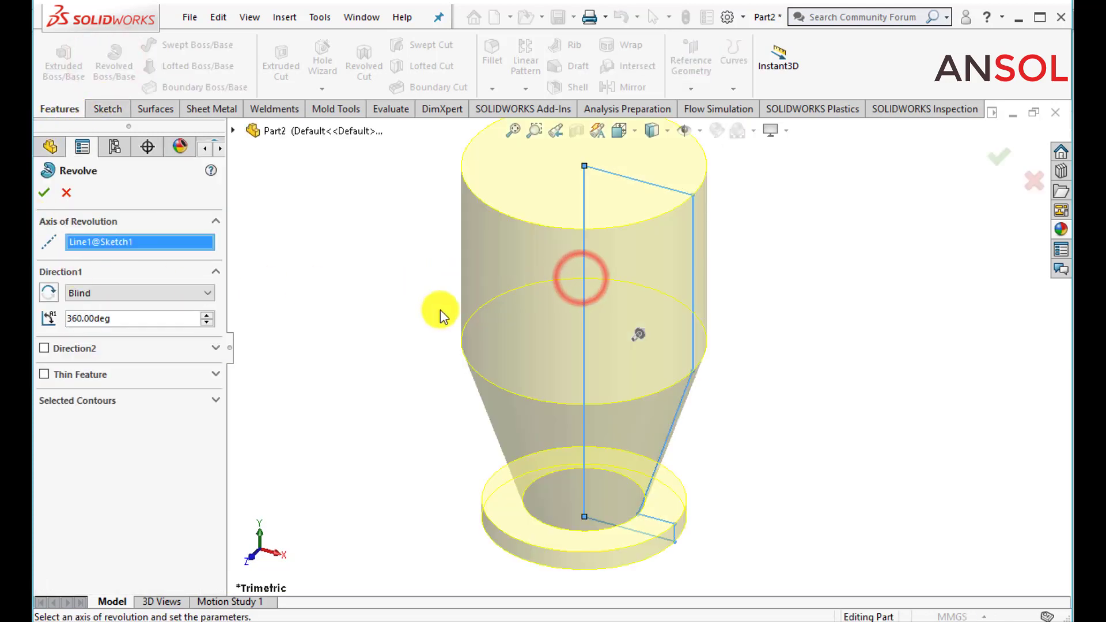
click(43, 196)
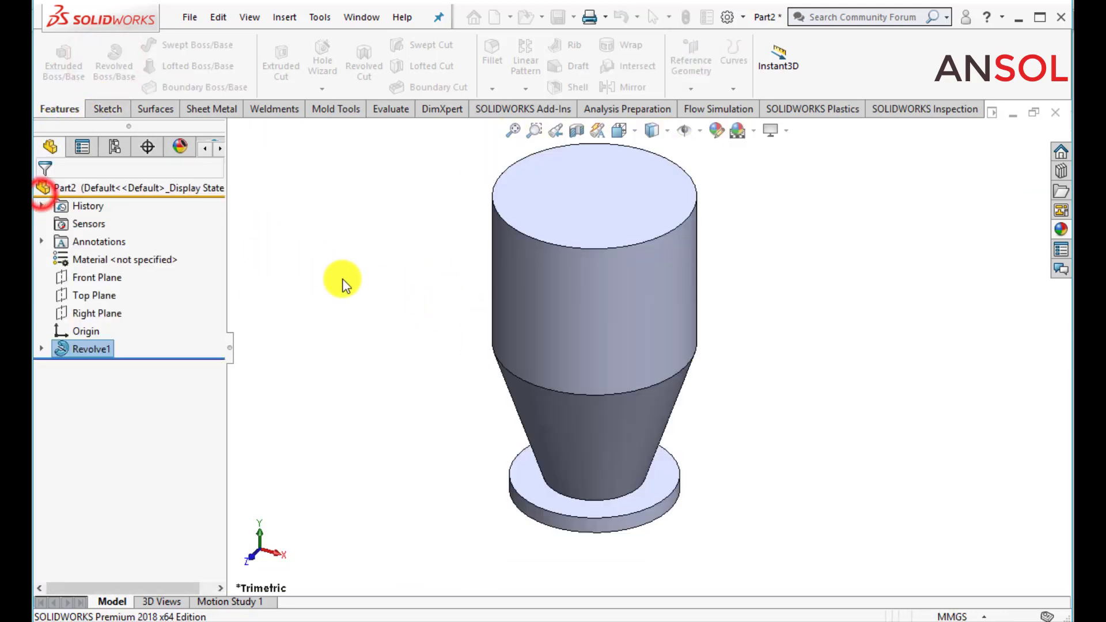
click(350, 282)
scroll(370, 311, up, 3)
scroll(392, 306, down, 2)
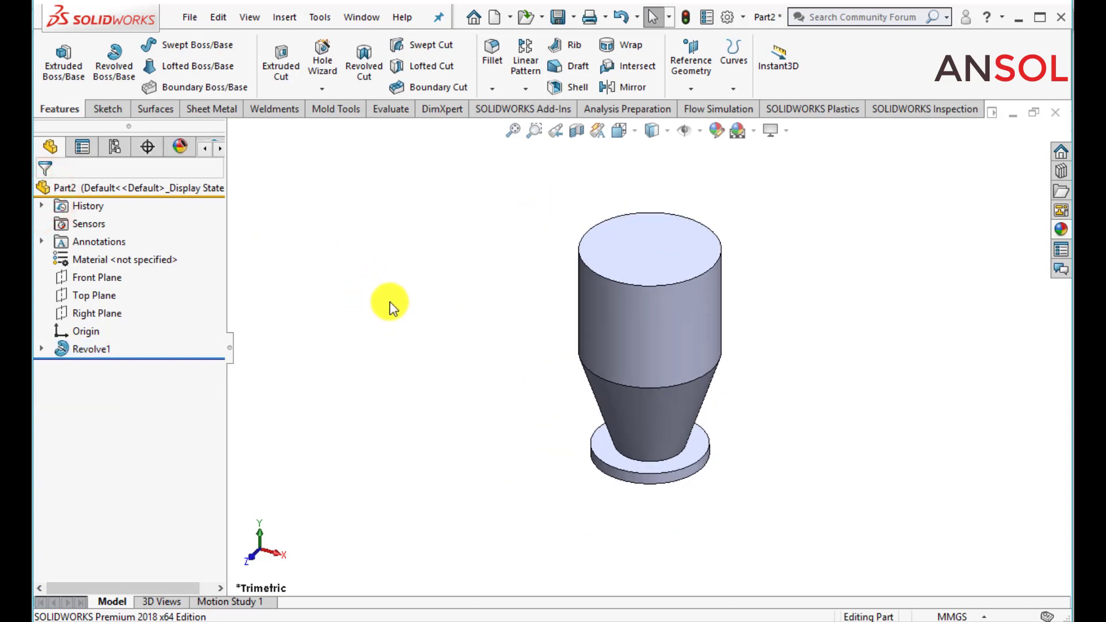
click(99, 278)
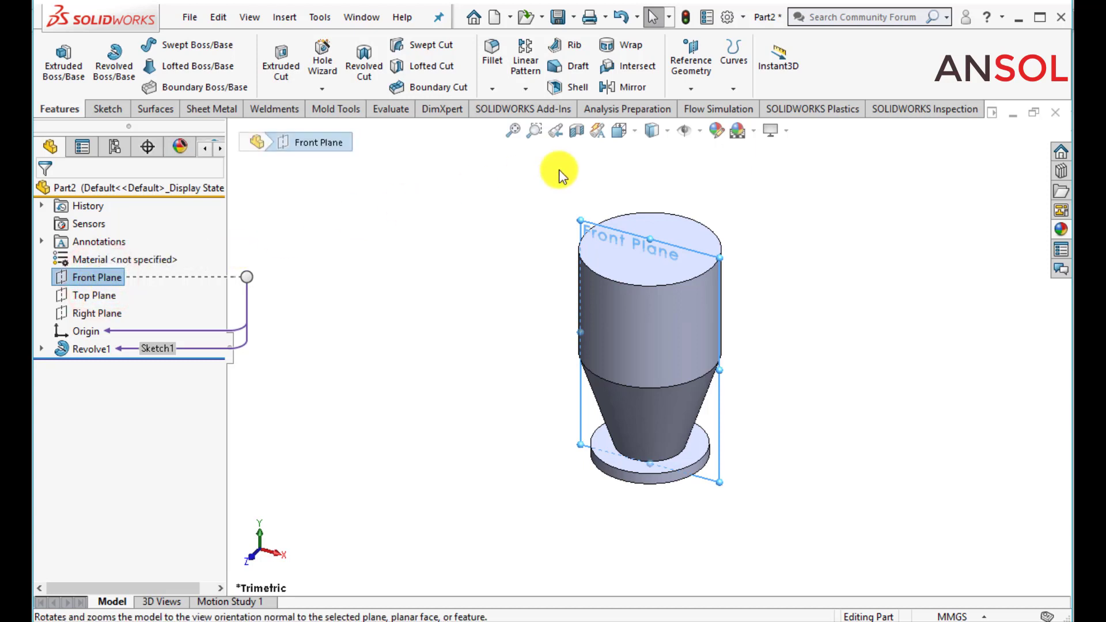
click(690, 96)
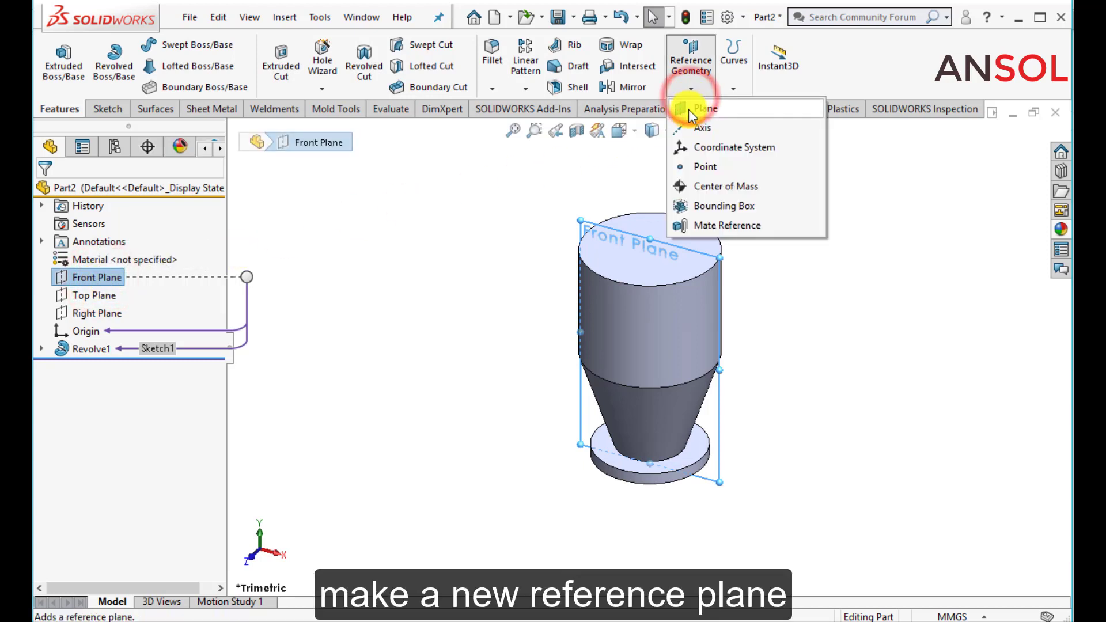
click(689, 101)
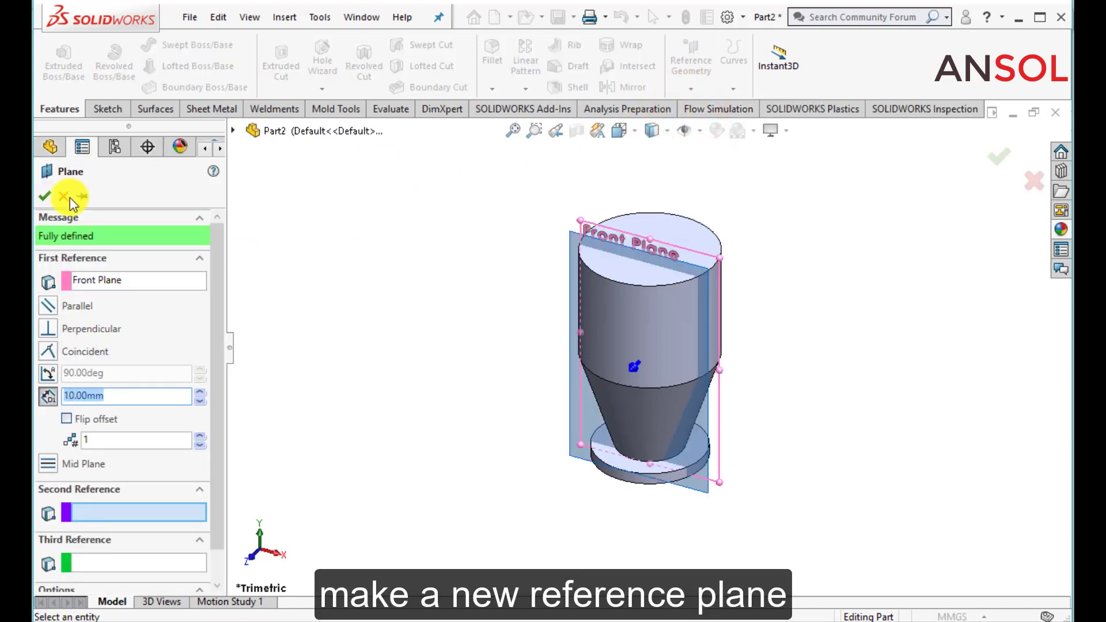
click(64, 199)
click(332, 261)
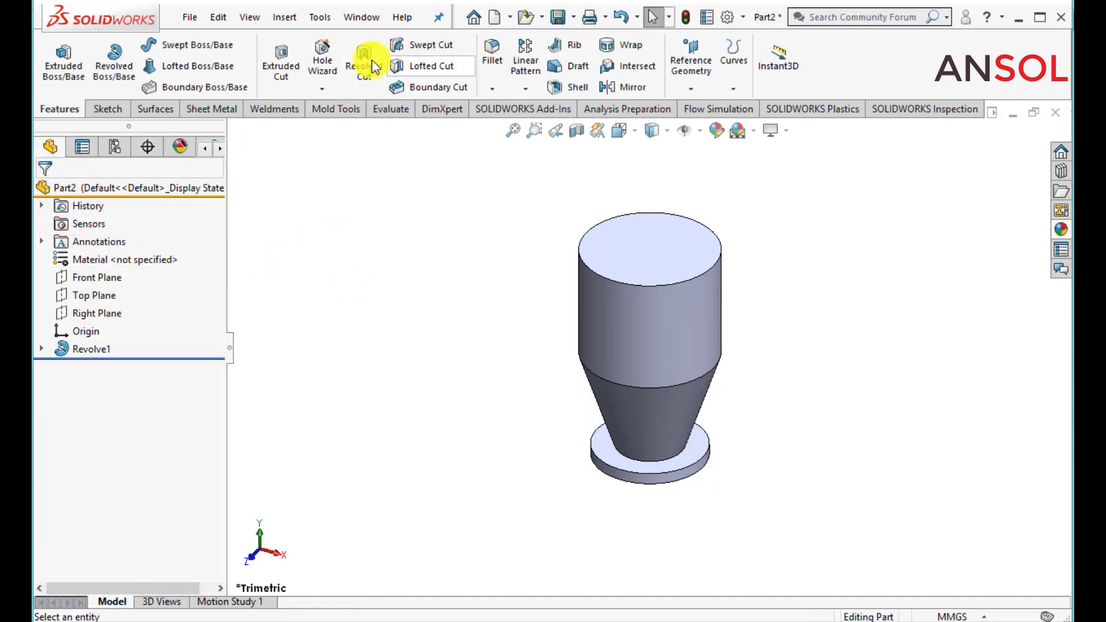
- Shell the revolved body to a 3 mm wall thickness, removing the circular top face
click(569, 86)
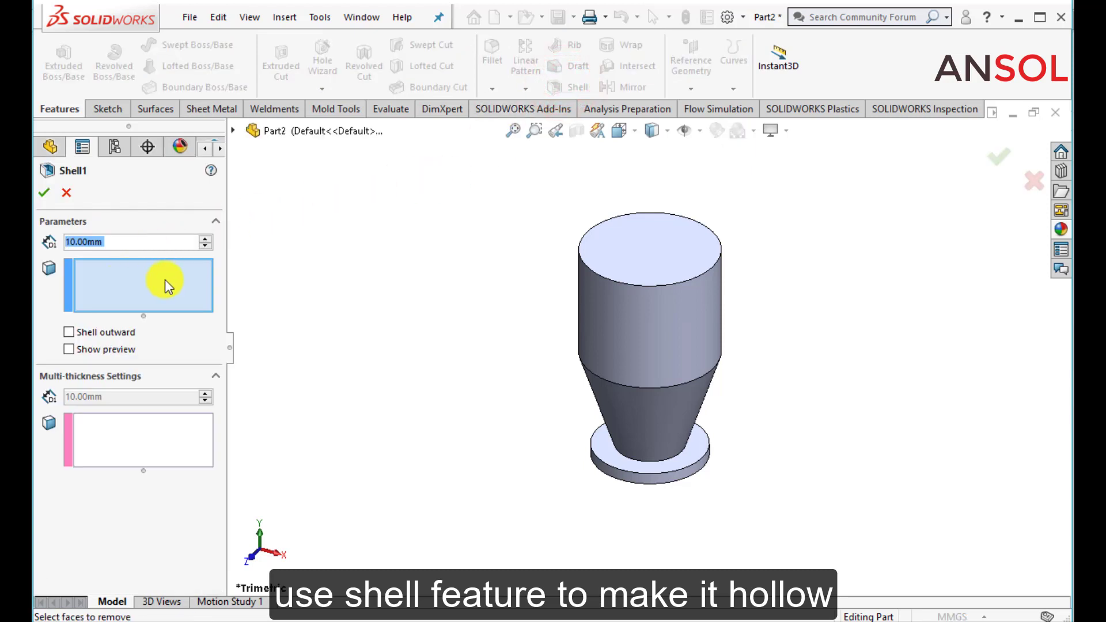
click(654, 256)
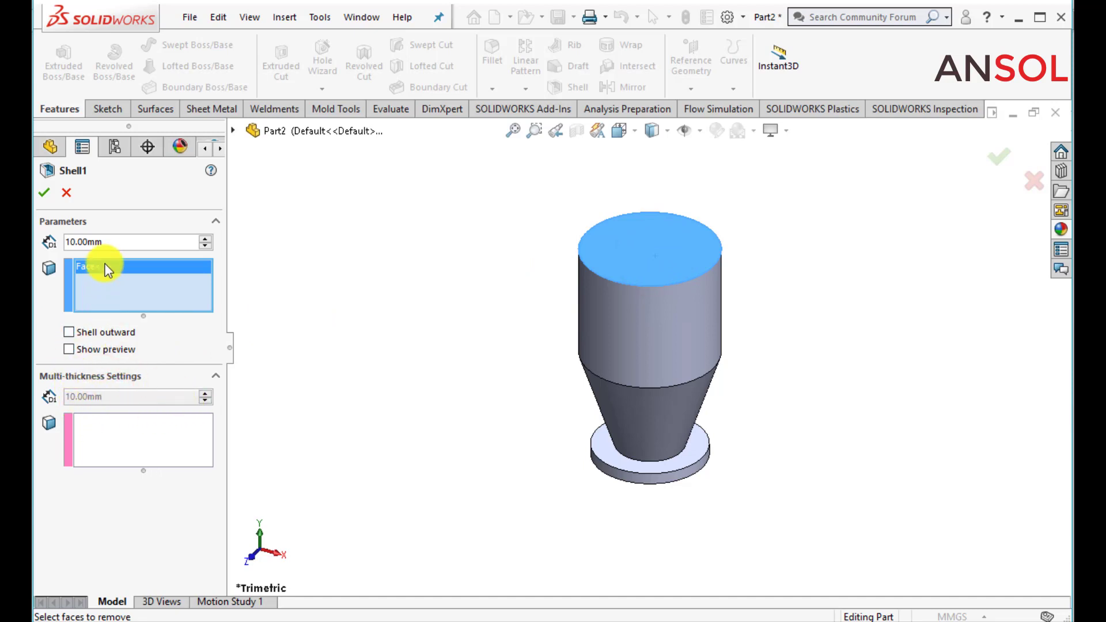
drag(111, 241, 33, 238)
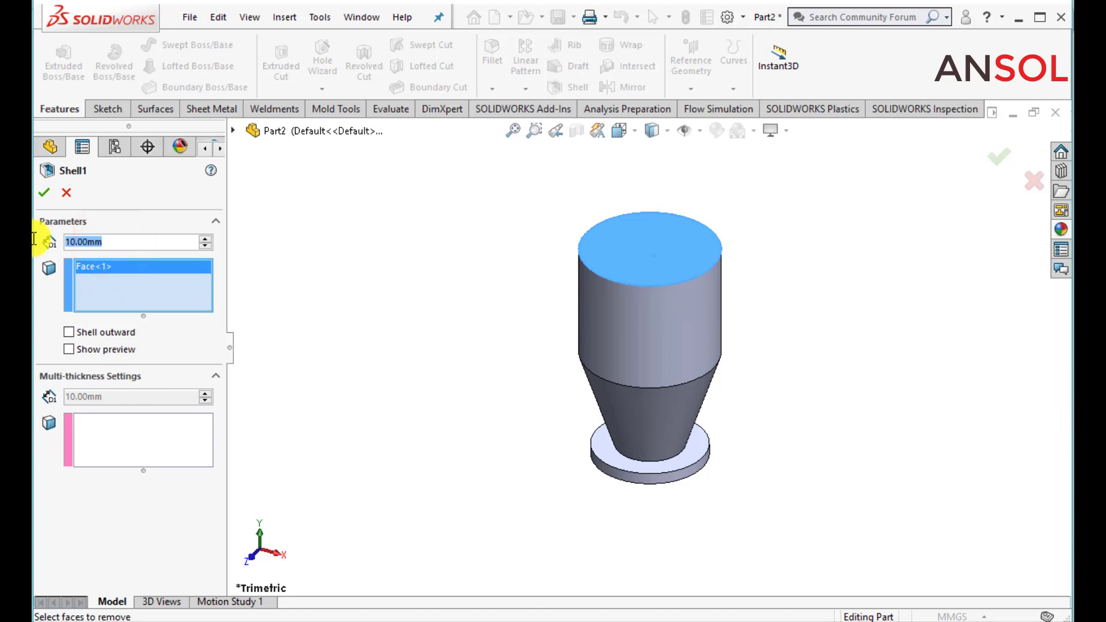
text(3)
key(Return)
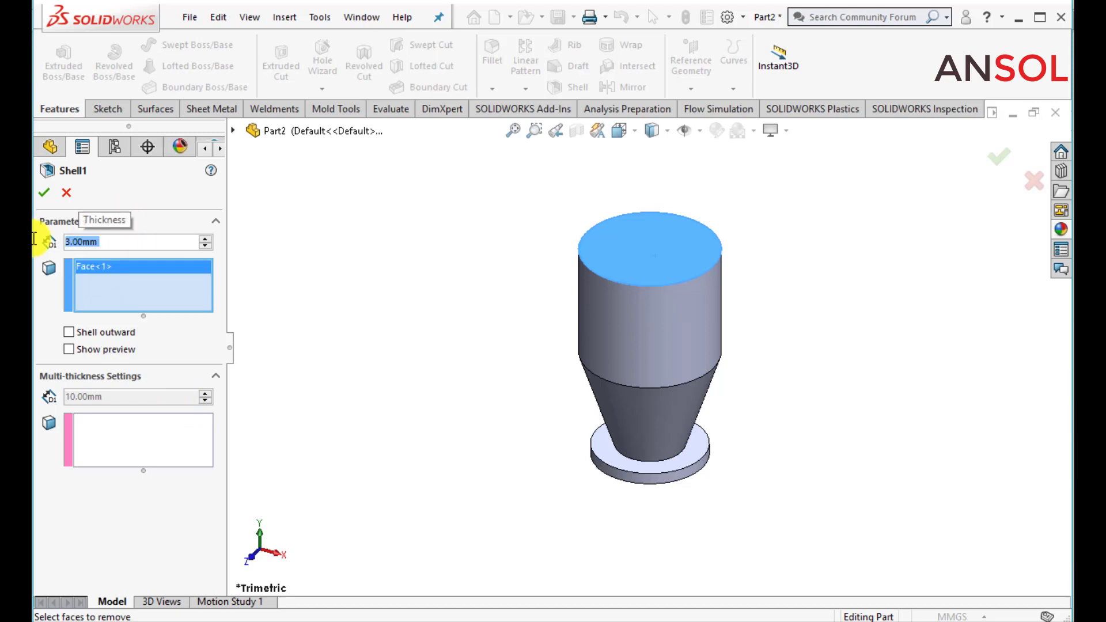
click(45, 194)
click(358, 225)
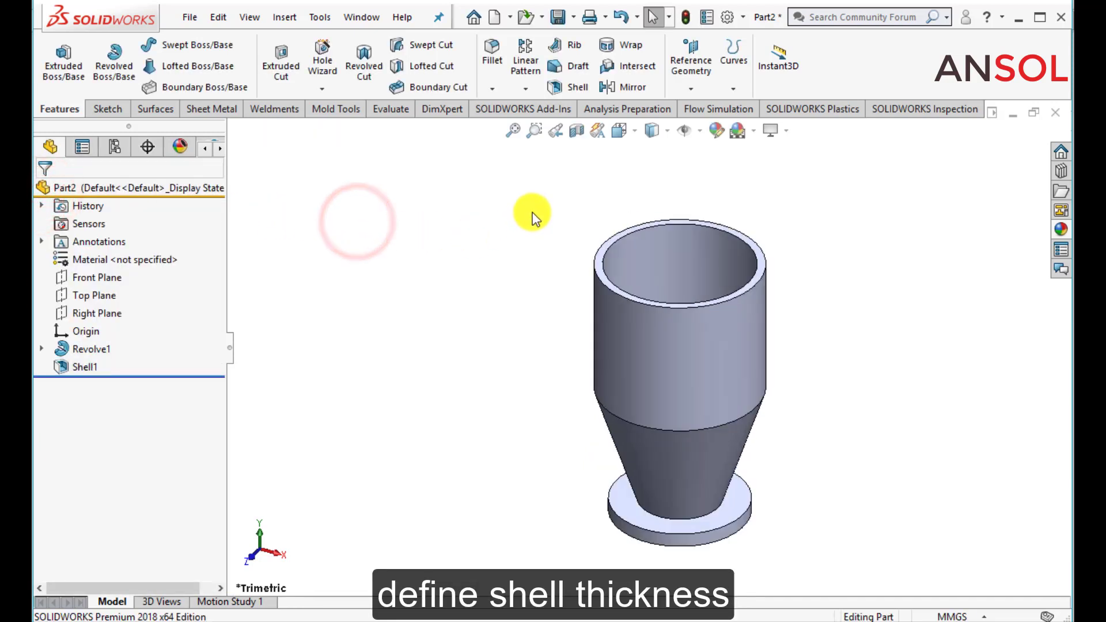
- Start a sketch on the ring-shaped rim face at the top of the shelled body, viewed straight on
scroll(533, 218, down, 2)
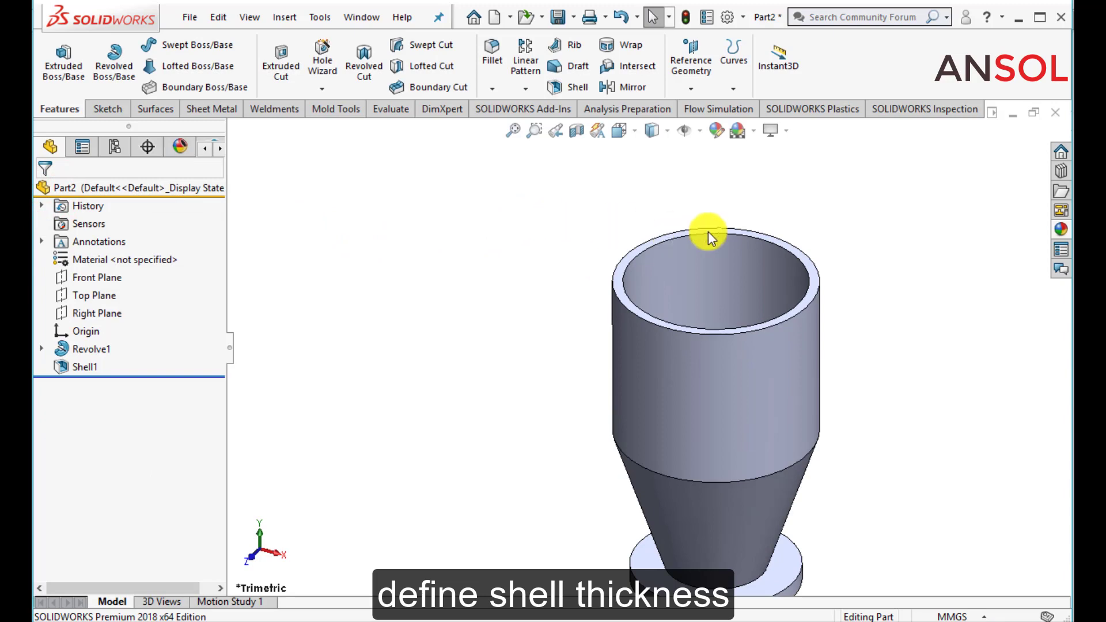
click(814, 281)
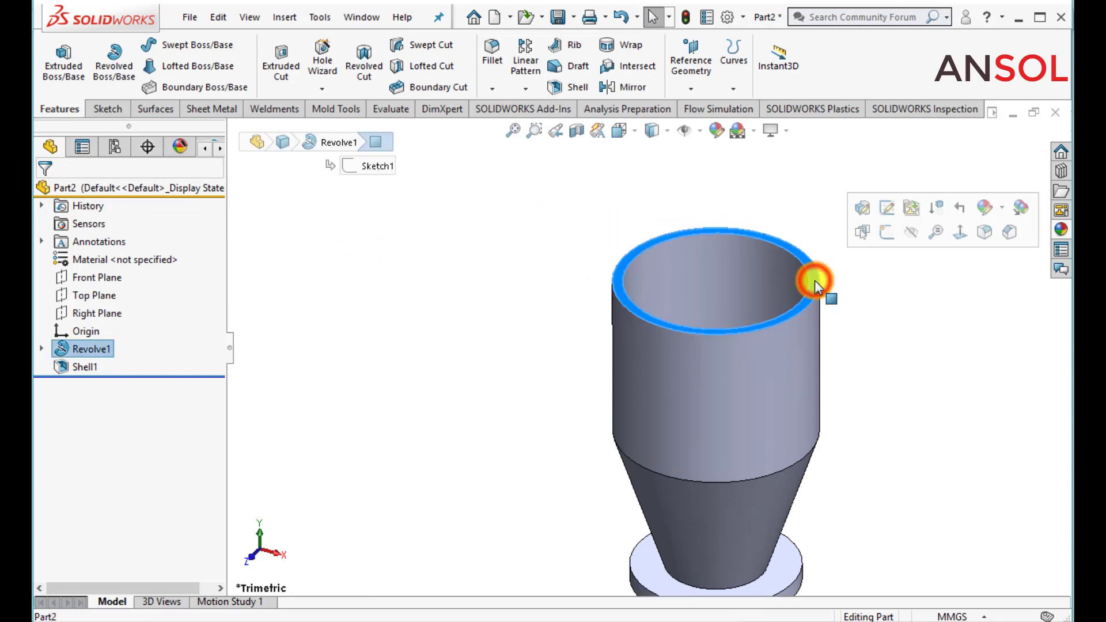
click(958, 235)
click(382, 305)
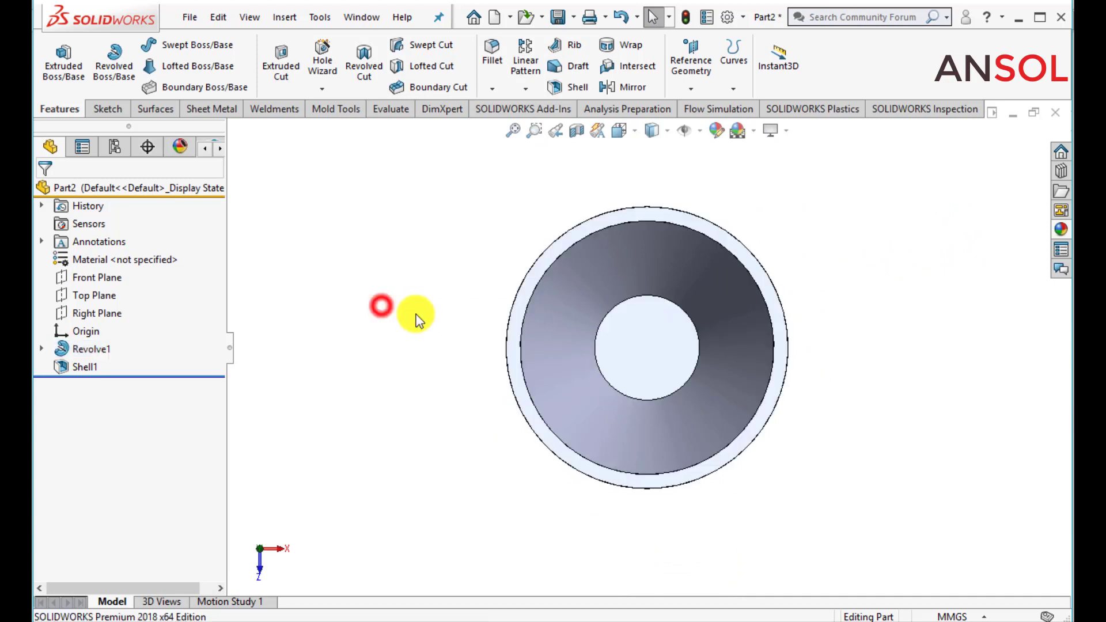
click(513, 354)
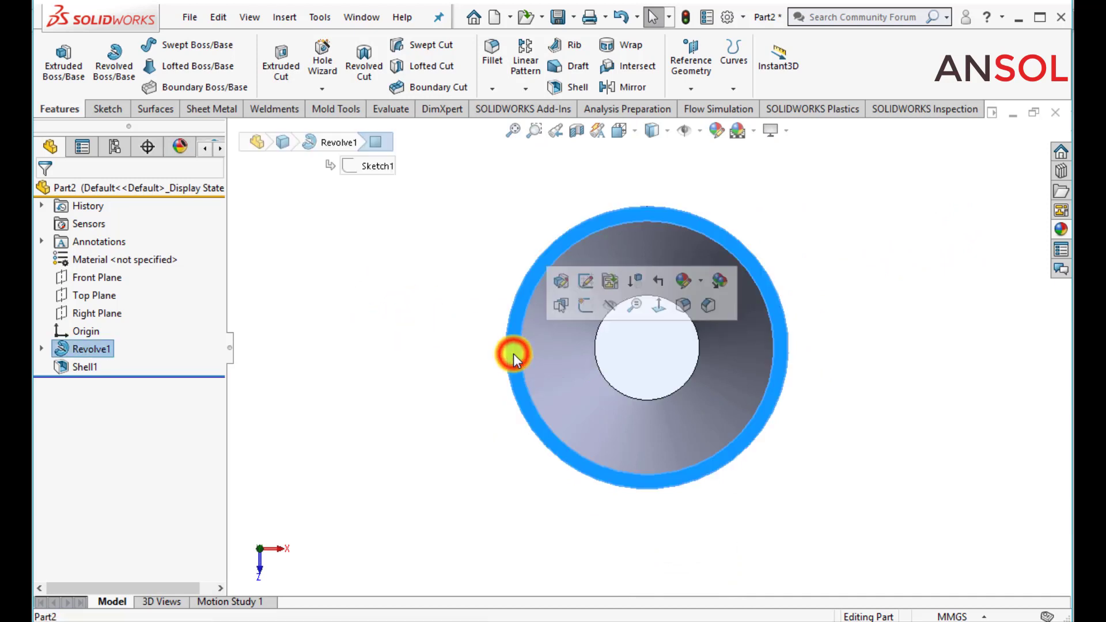
click(588, 301)
click(395, 325)
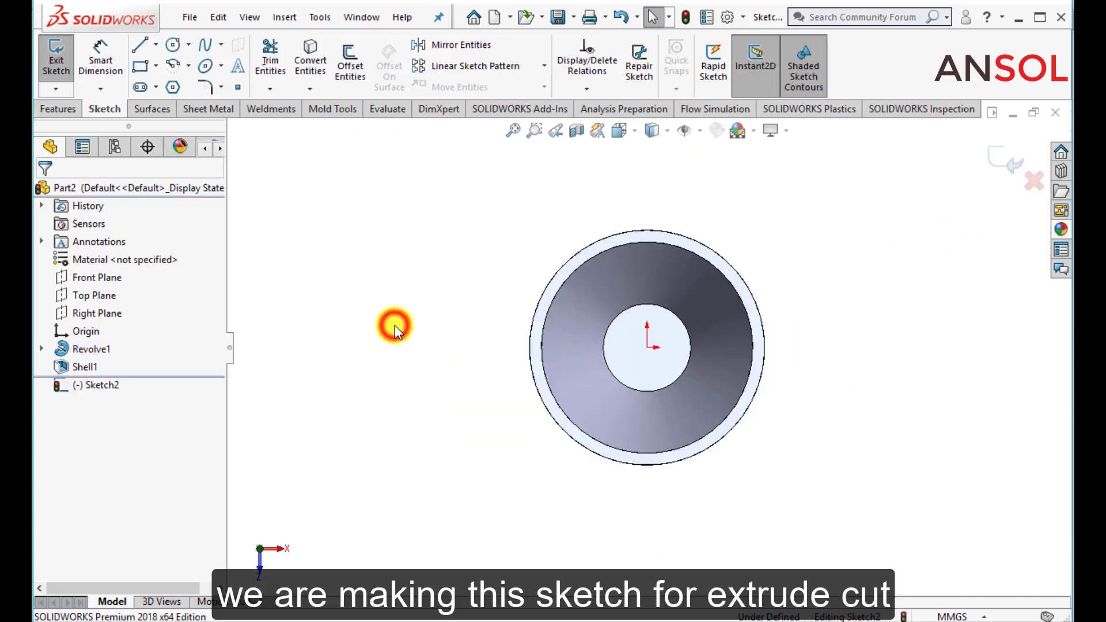
- Offset the rim's inner circular edge outward by 1.50 mm and finish the sketch
click(350, 66)
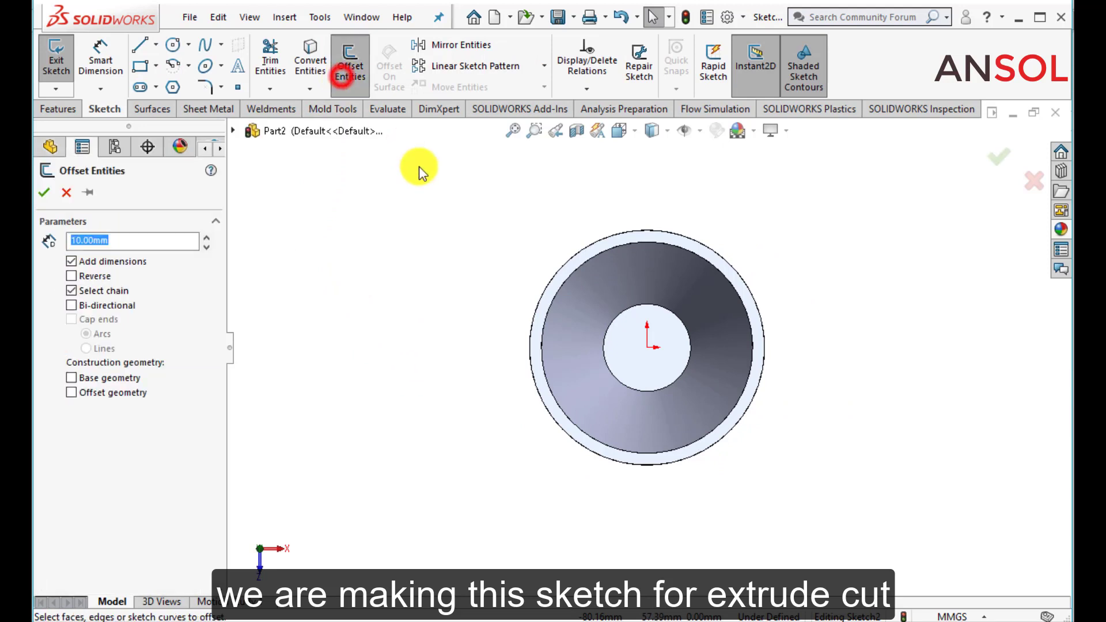
click(551, 305)
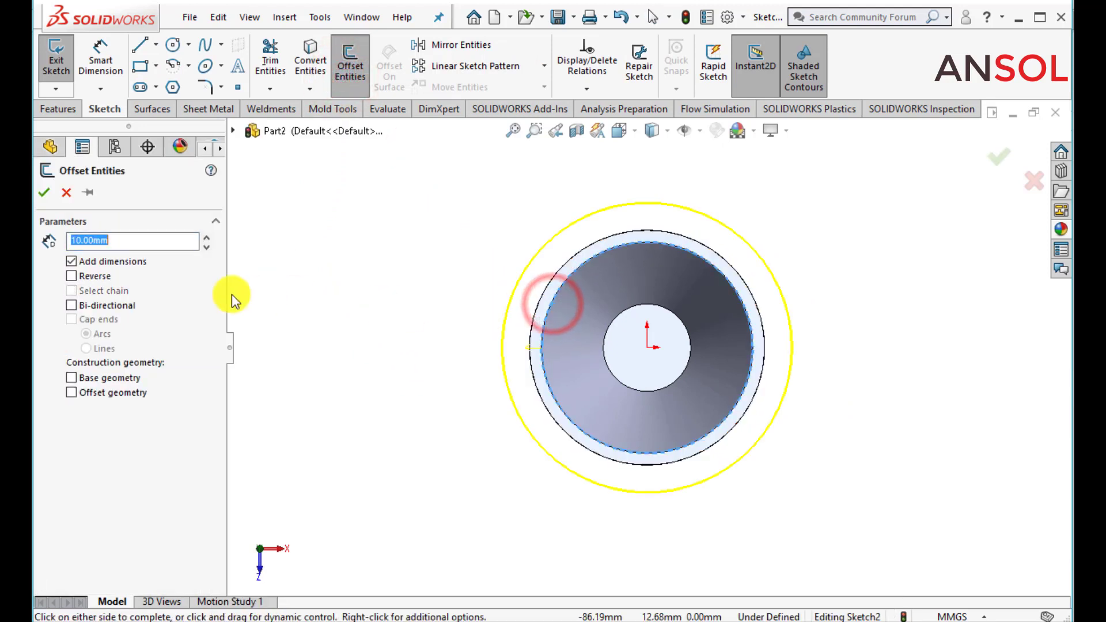
text(1)
key(Return)
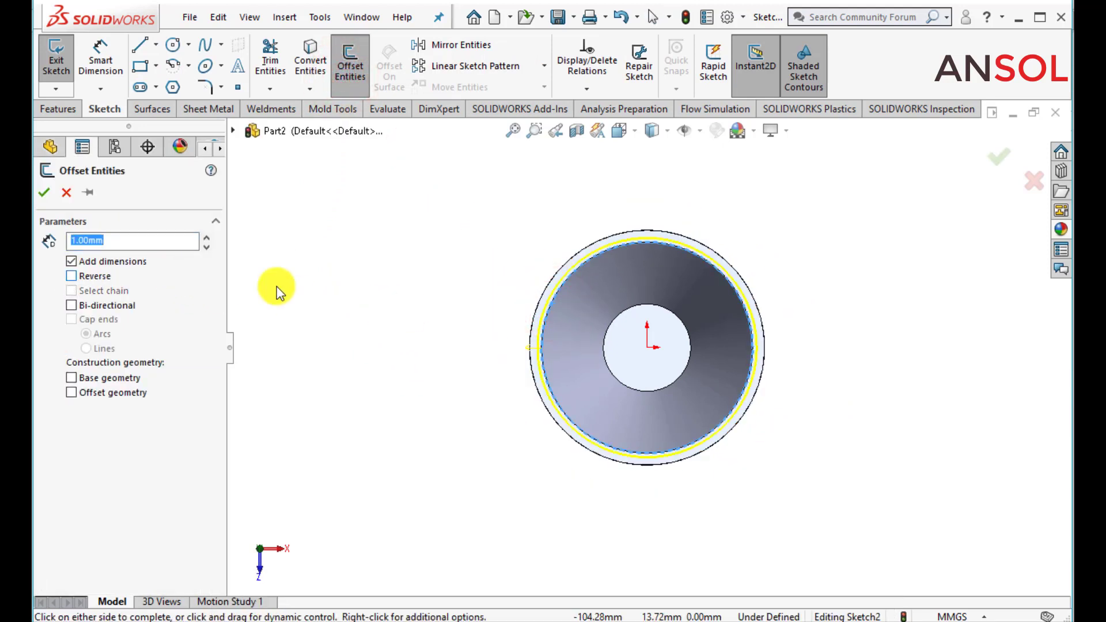
scroll(529, 325, down, 5)
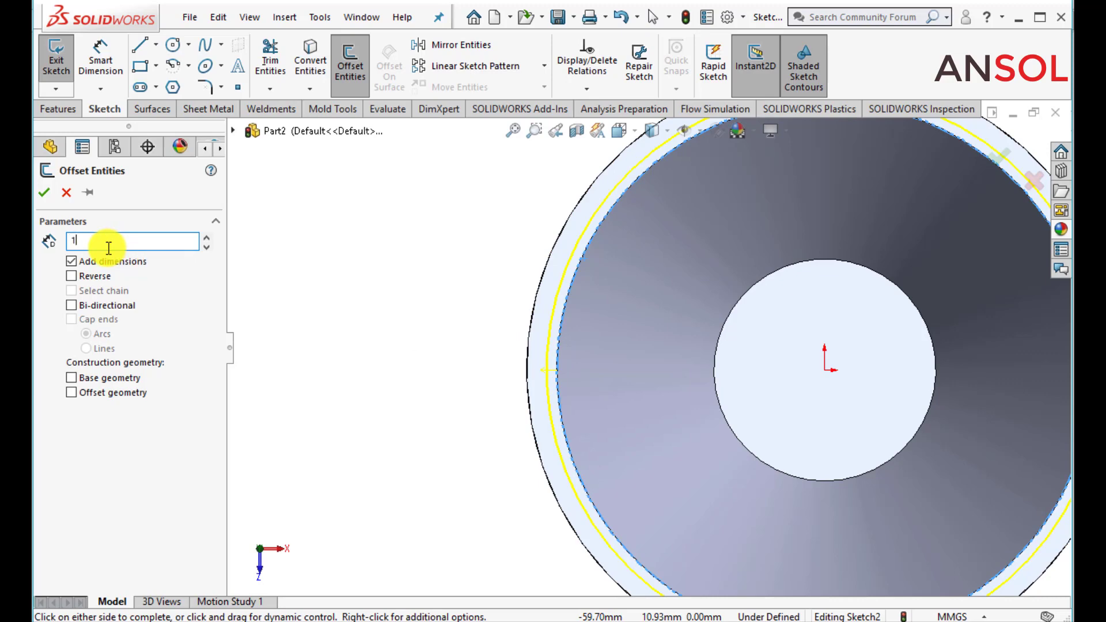
text(1.50)
key(Return)
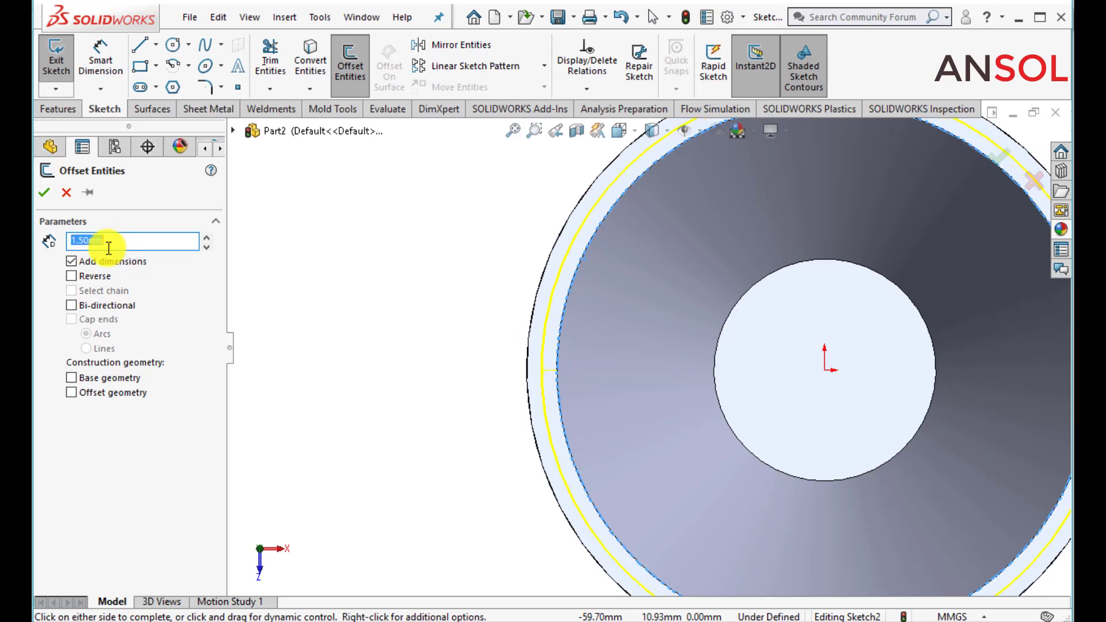
click(46, 193)
scroll(296, 274, up, 6)
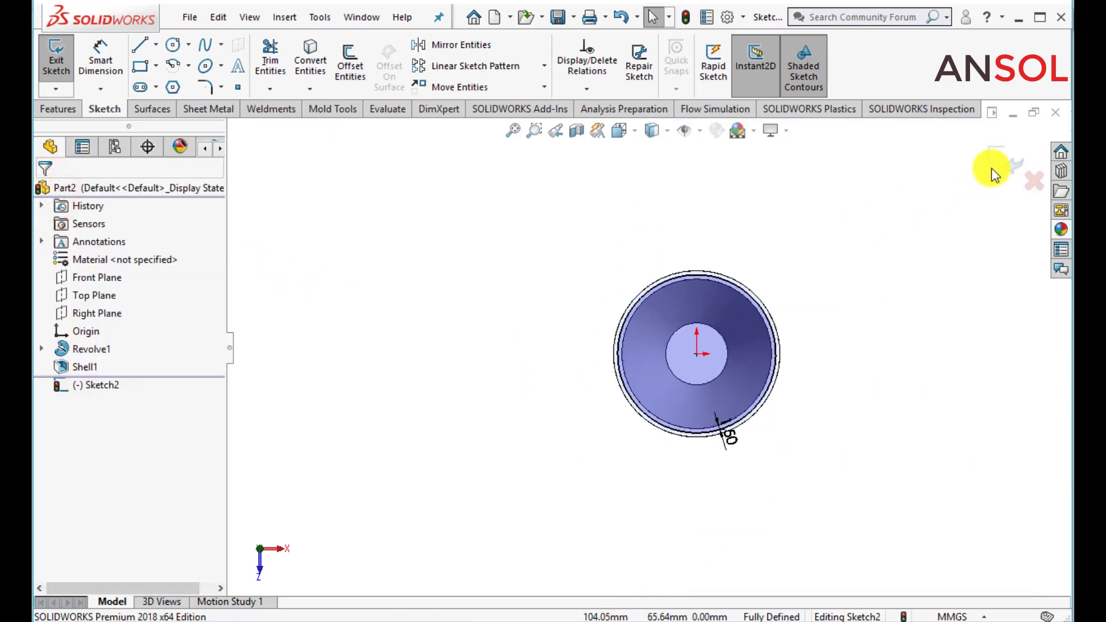
click(993, 165)
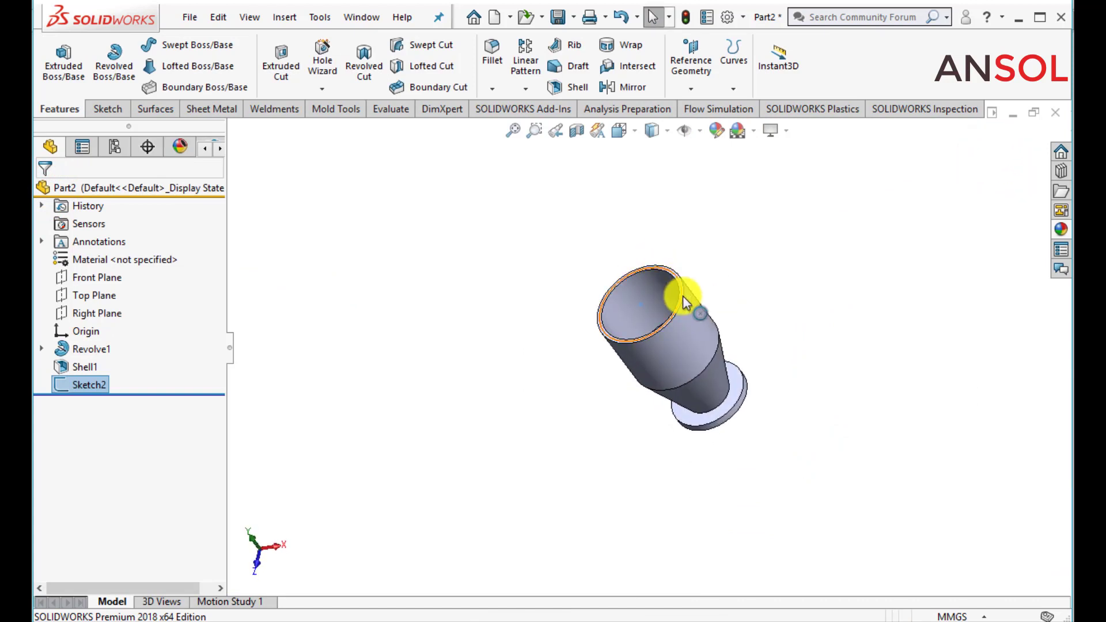
- Cut the rim 5 mm deep from the offset circle with the cut side flipped, removing the outer part of the wall
scroll(689, 309, down, 5)
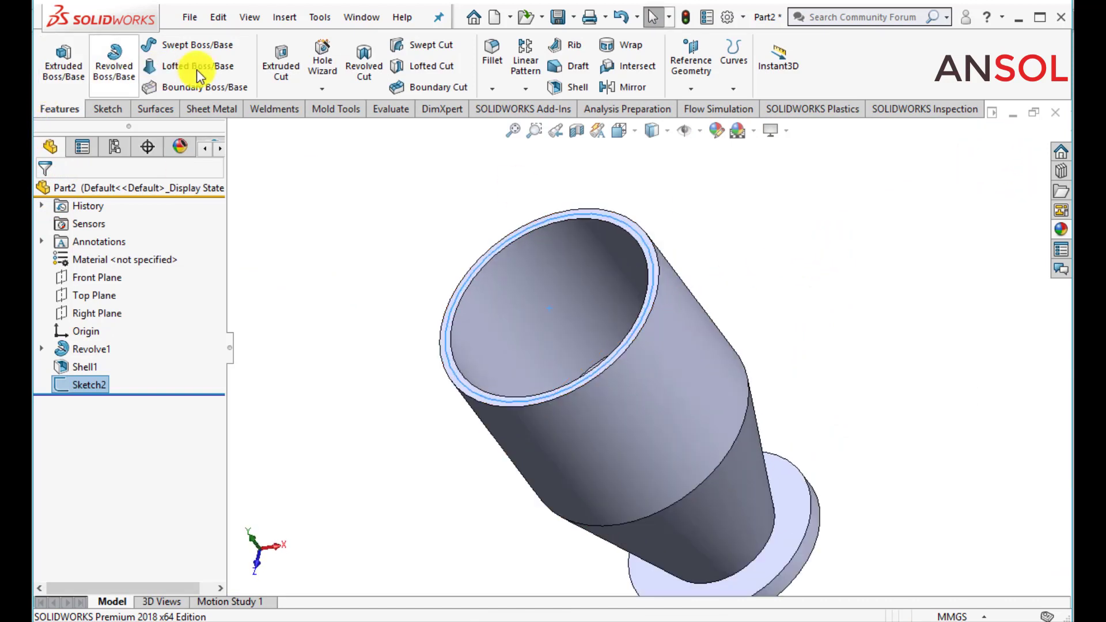
click(283, 71)
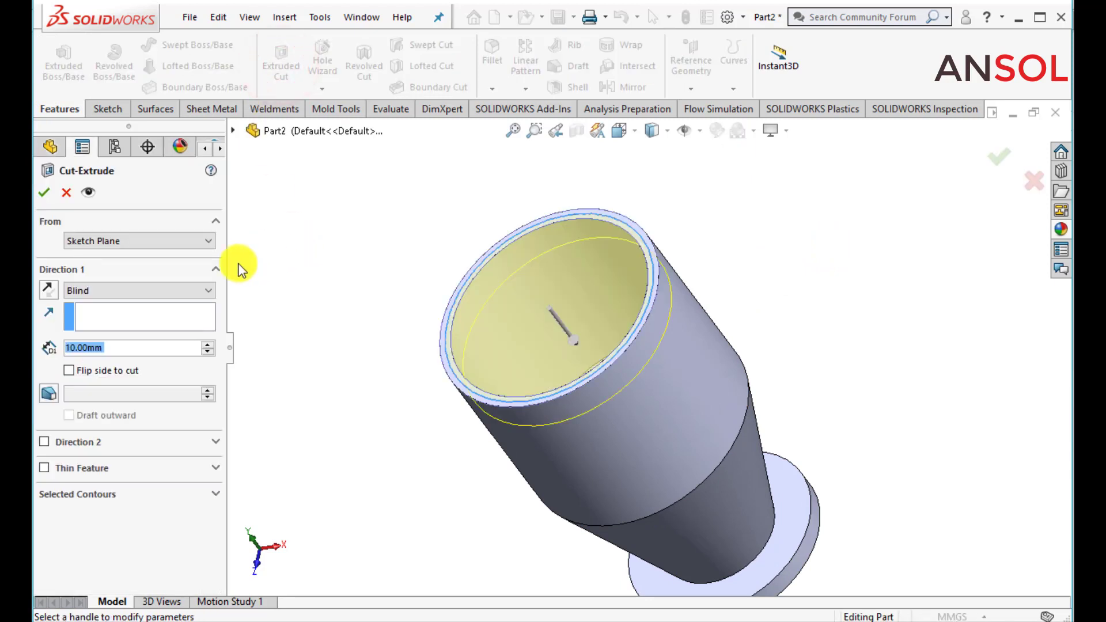
click(68, 370)
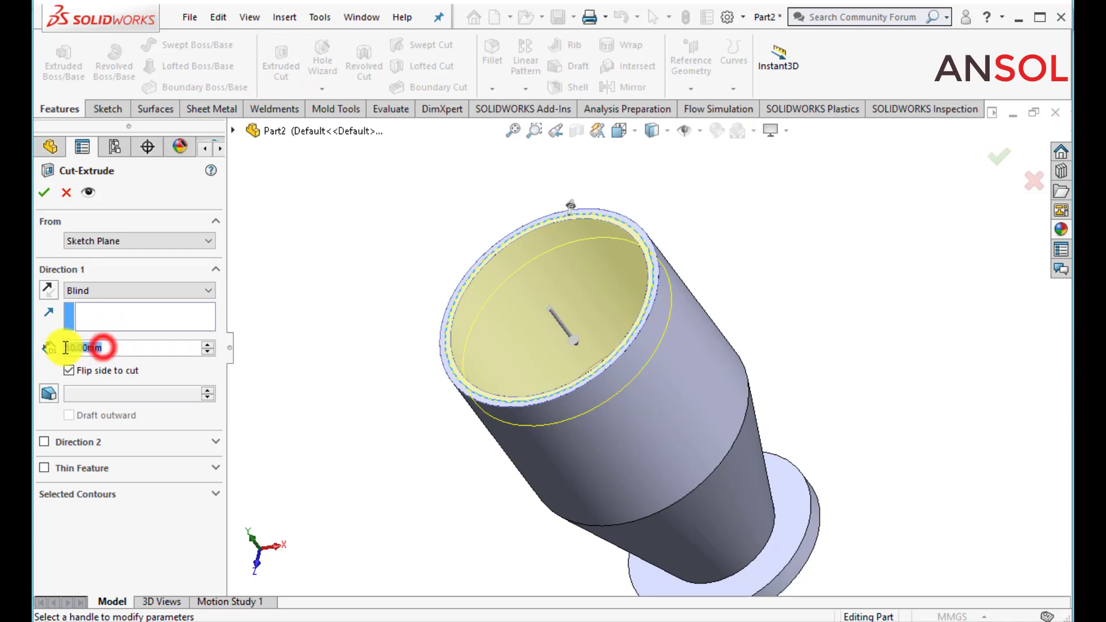
text(5)
key(Return)
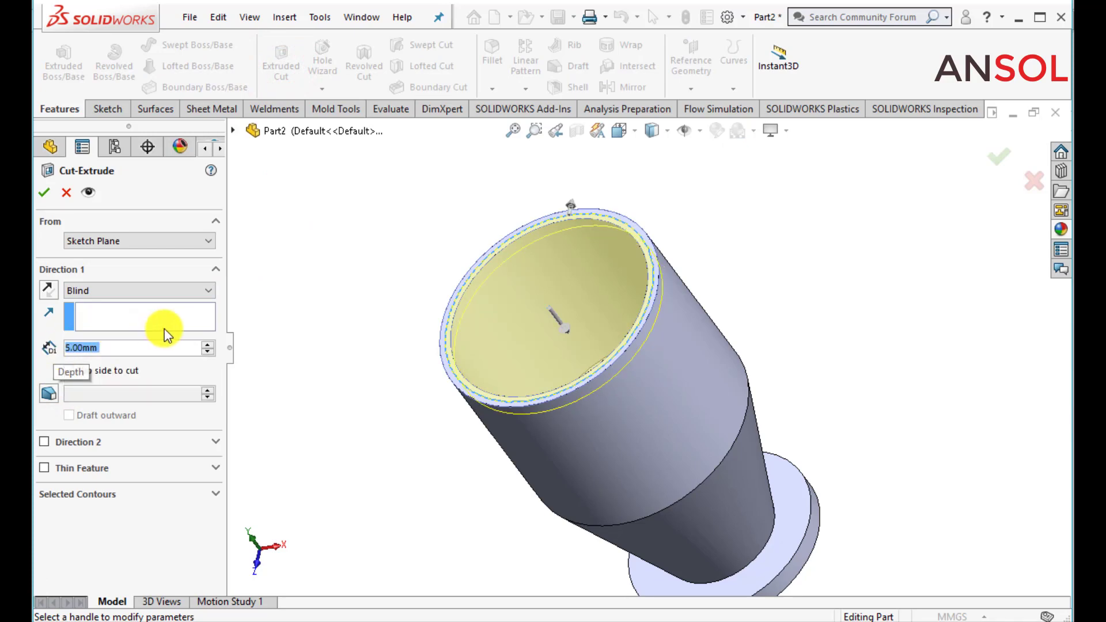
middle_drag(394, 326, 487, 230)
click(43, 194)
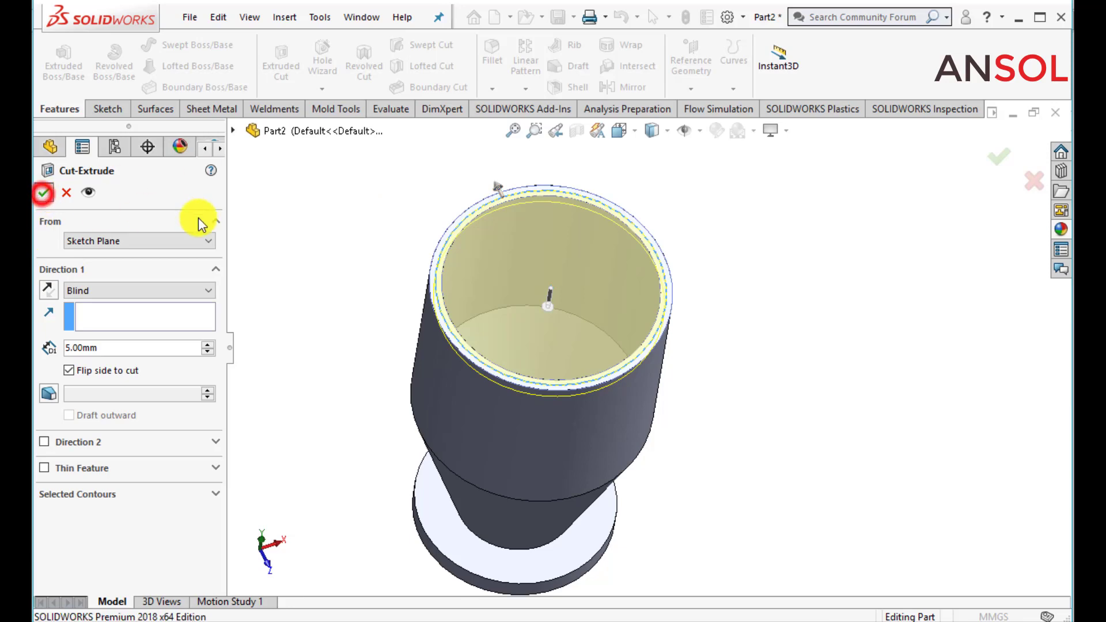
middle_drag(314, 228, 426, 329)
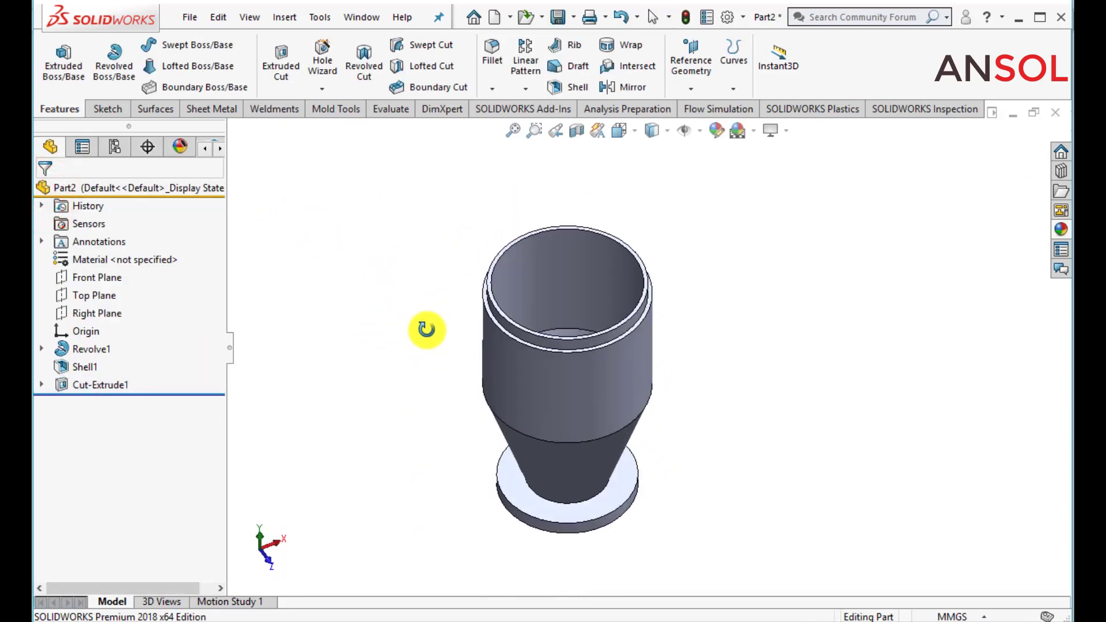
- Create a reference plane offset 30 mm from the Front Plane
click(75, 278)
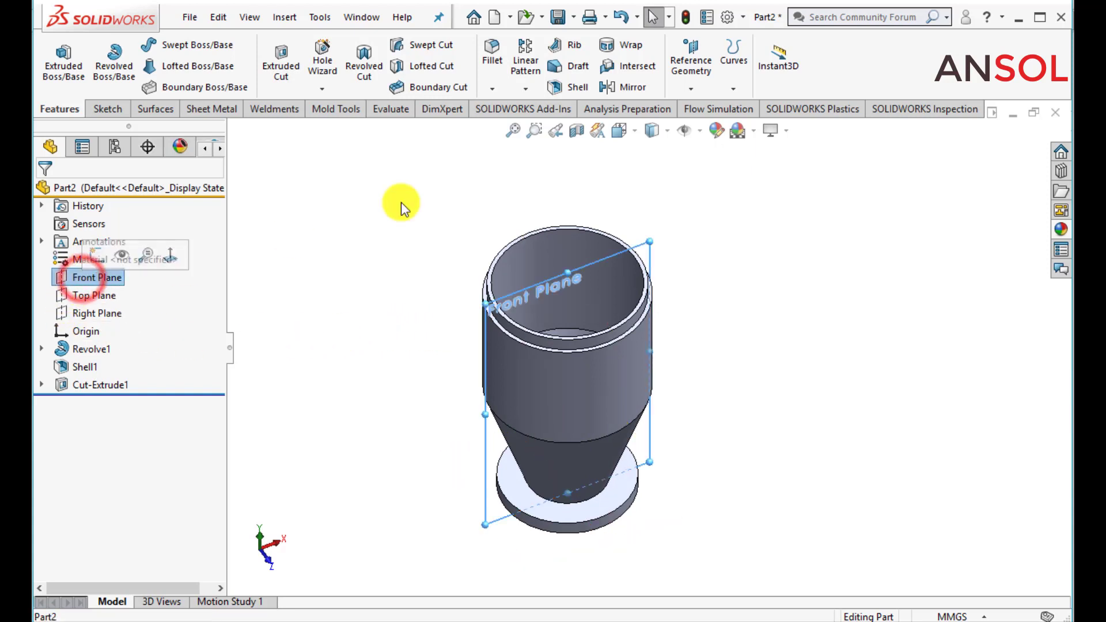
click(690, 89)
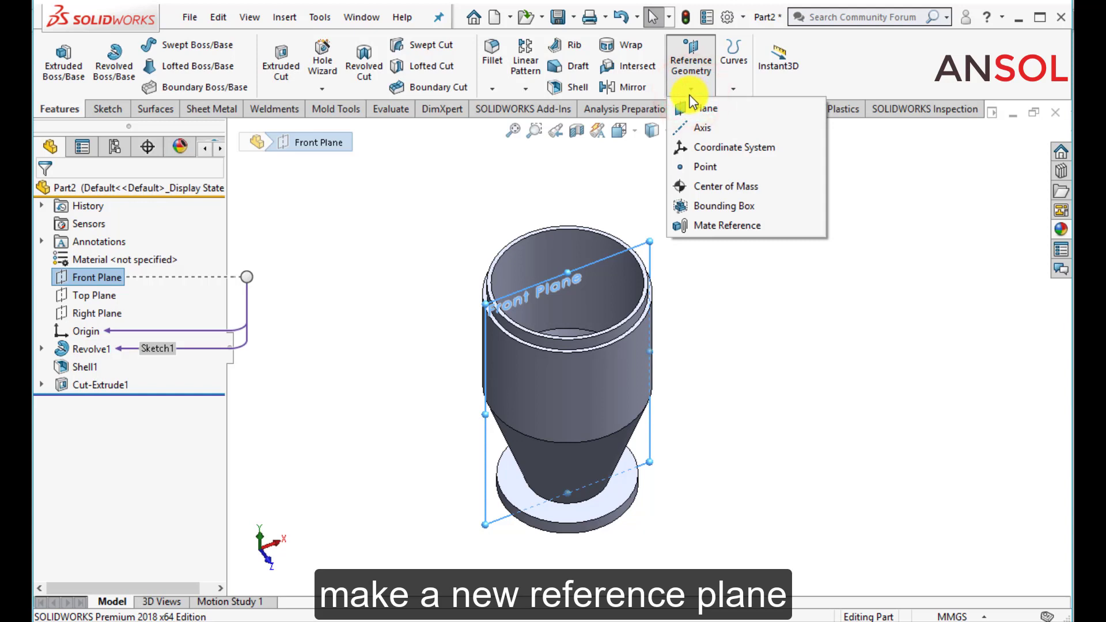
click(694, 106)
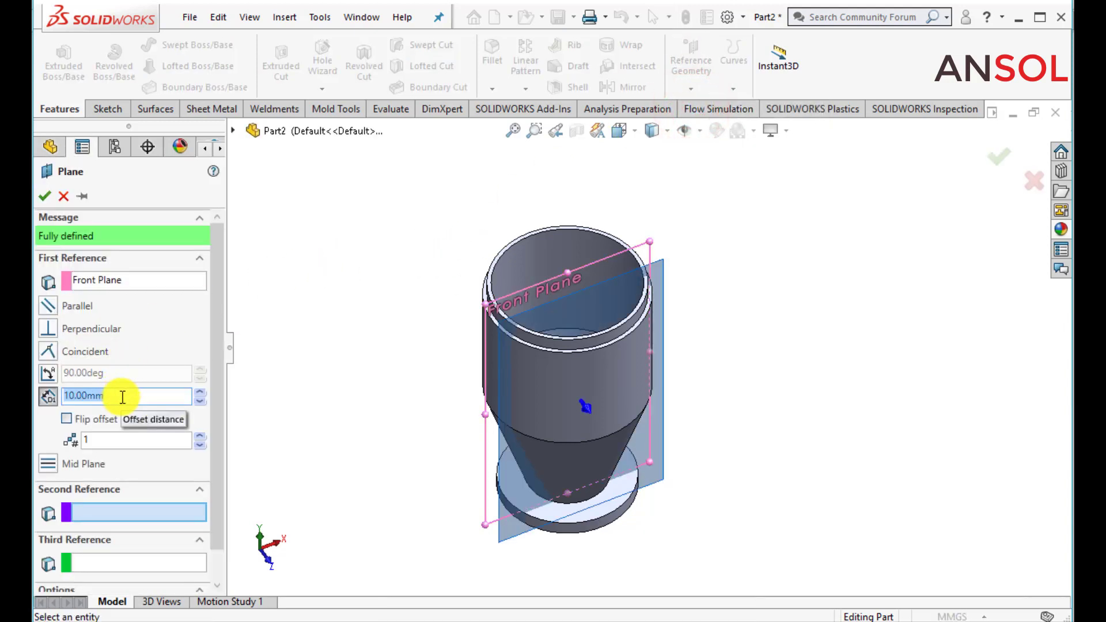
click(122, 396)
text(30)
key(Return)
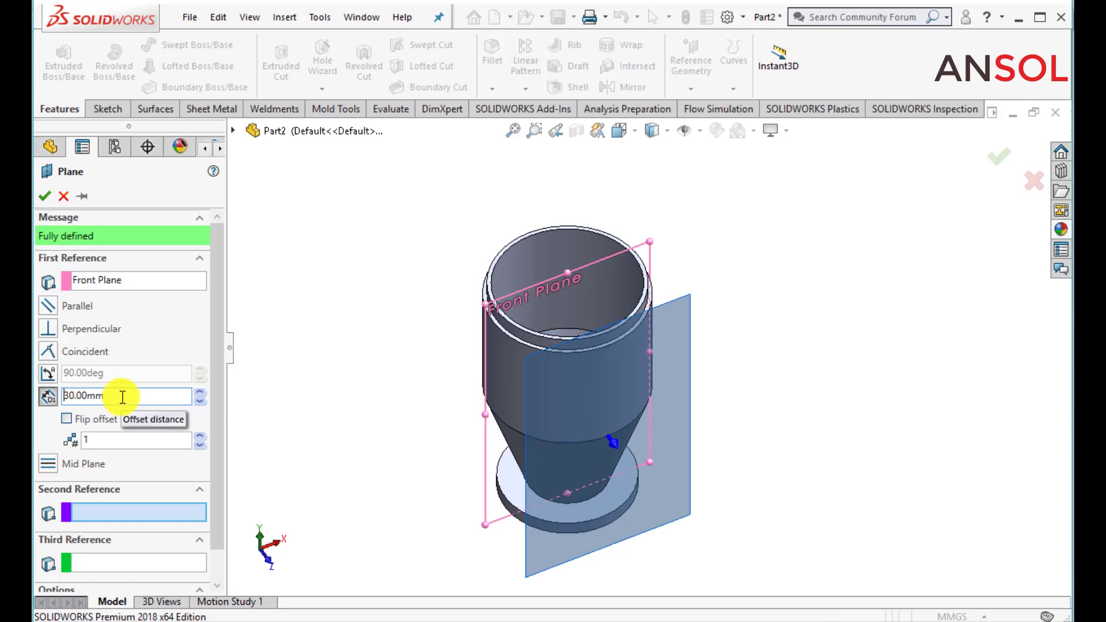
click(42, 197)
click(330, 282)
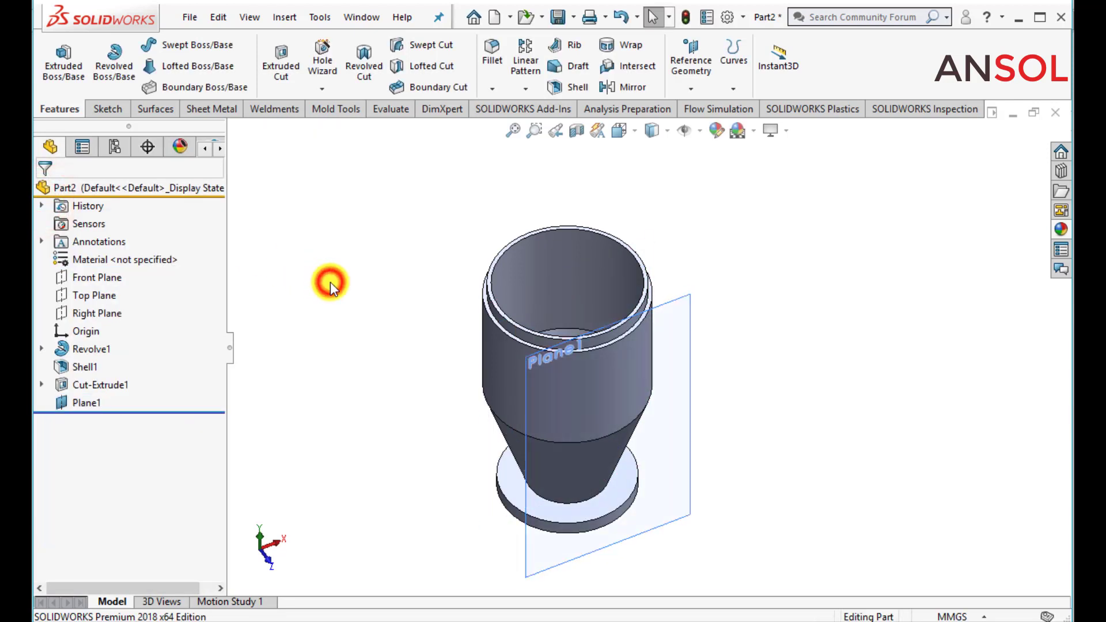
- Start a sketch on the new offset plane and draw a vertical centerline about 60 mm long up from the origin
click(87, 405)
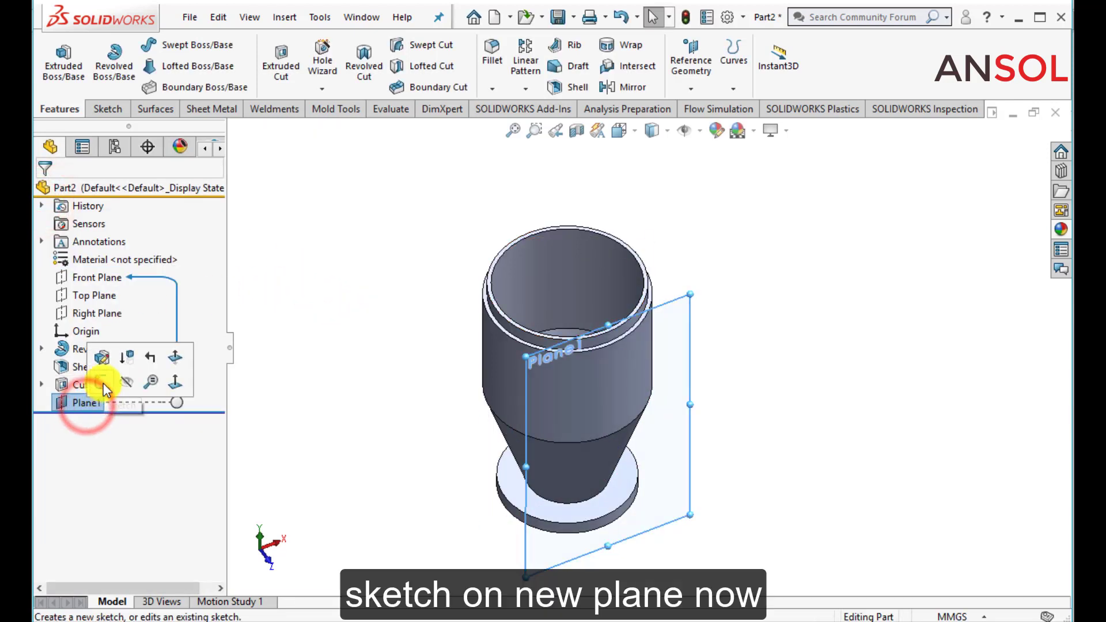
click(103, 382)
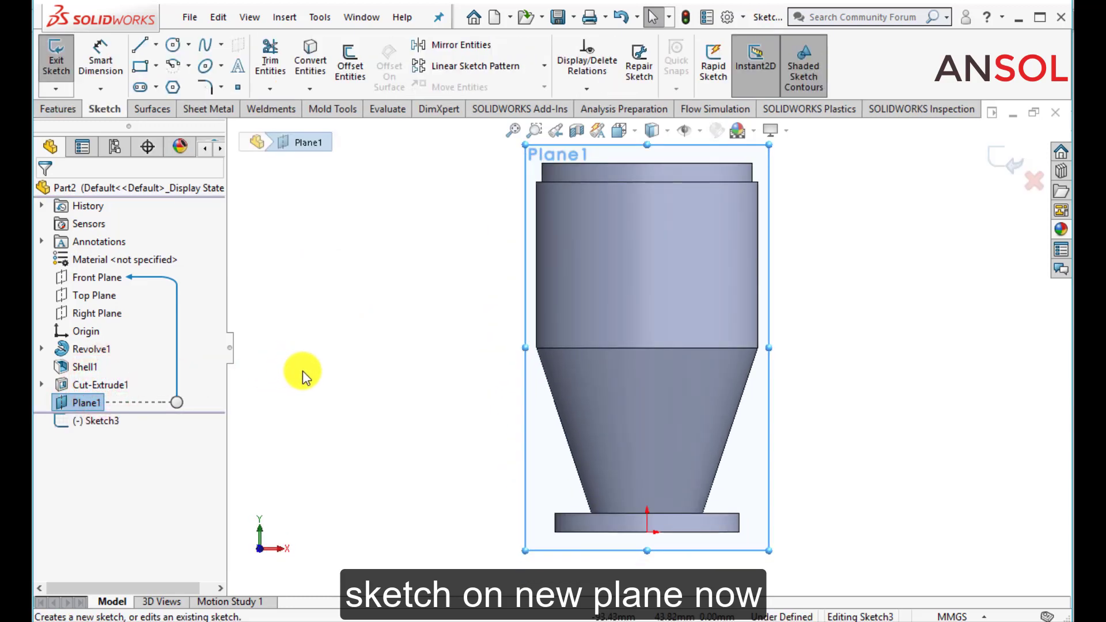
click(337, 361)
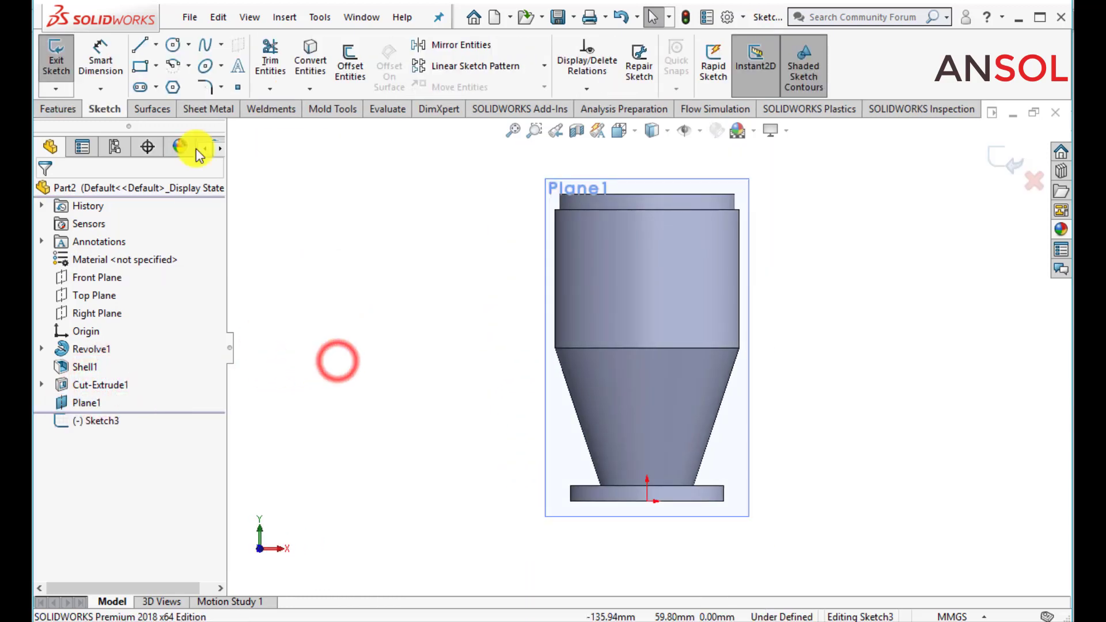
click(160, 50)
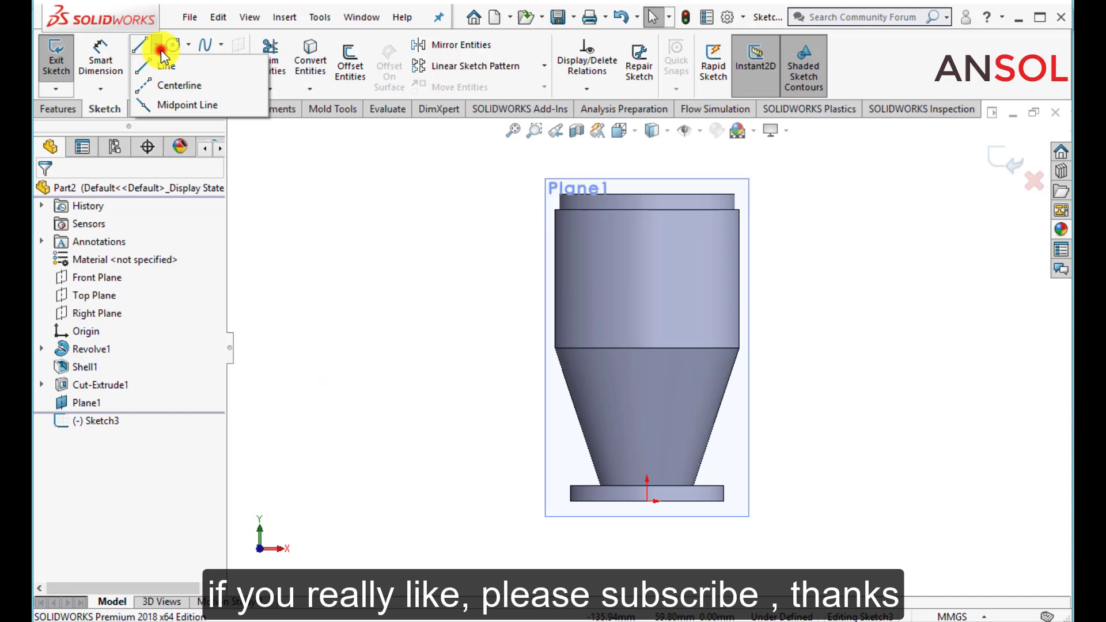
click(155, 84)
click(647, 487)
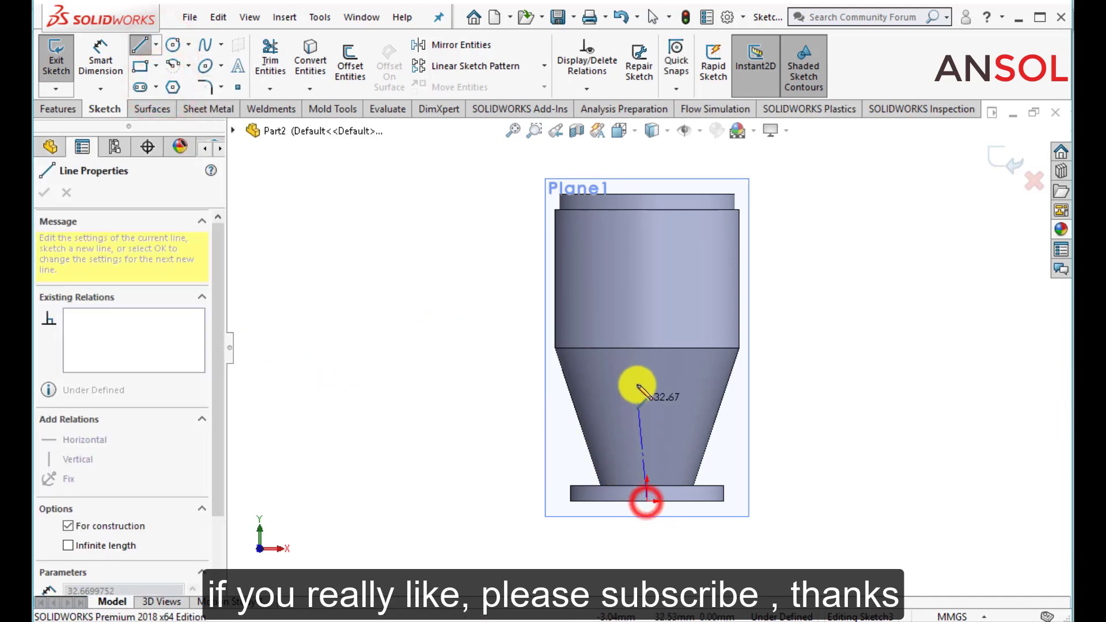
click(648, 315)
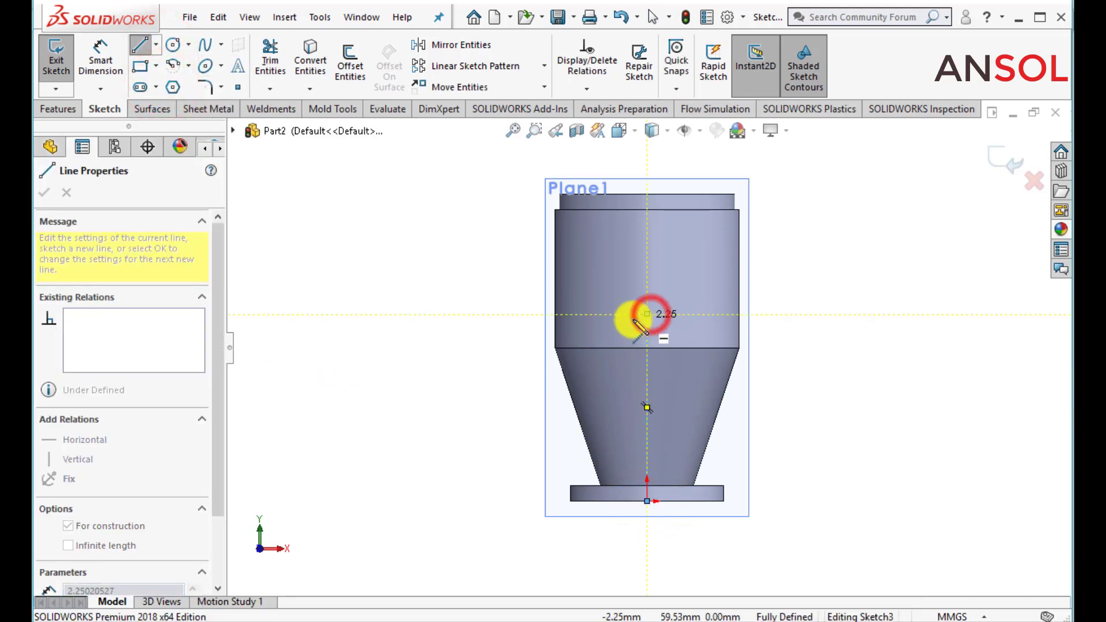
key(Escape)
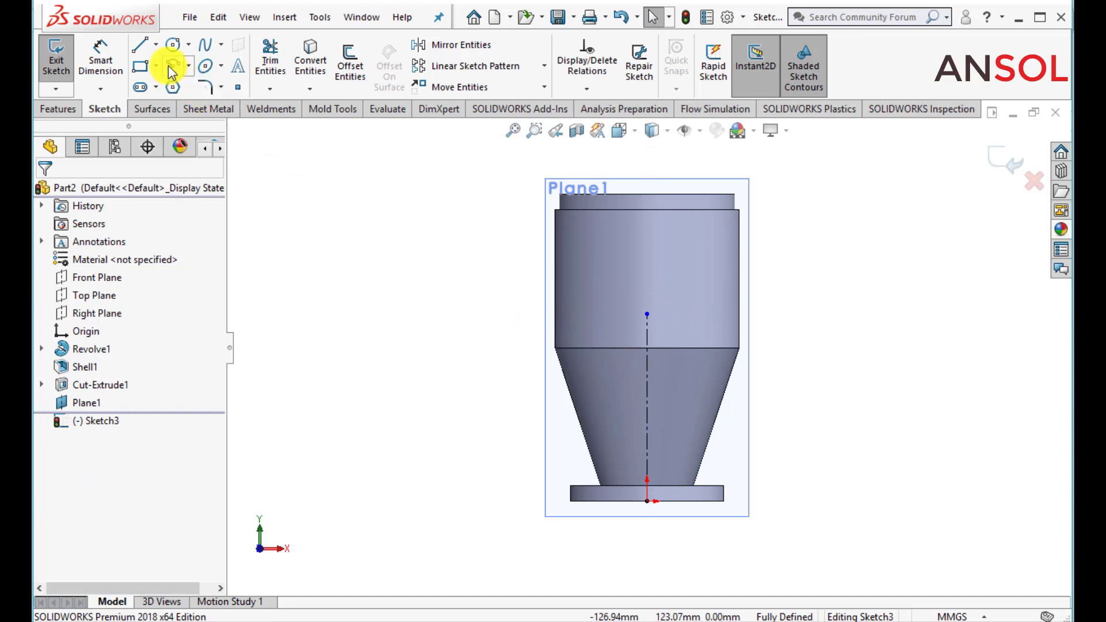
- Hide the displayed reference geometry and dimension the vertical centerline's length at 60 mm
click(682, 130)
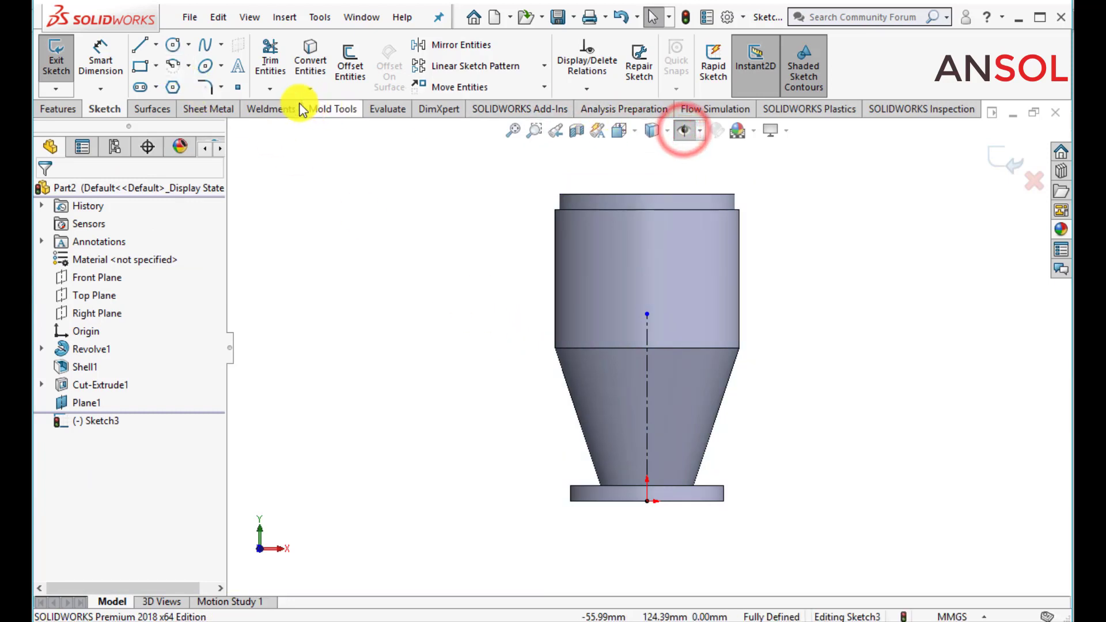
click(100, 54)
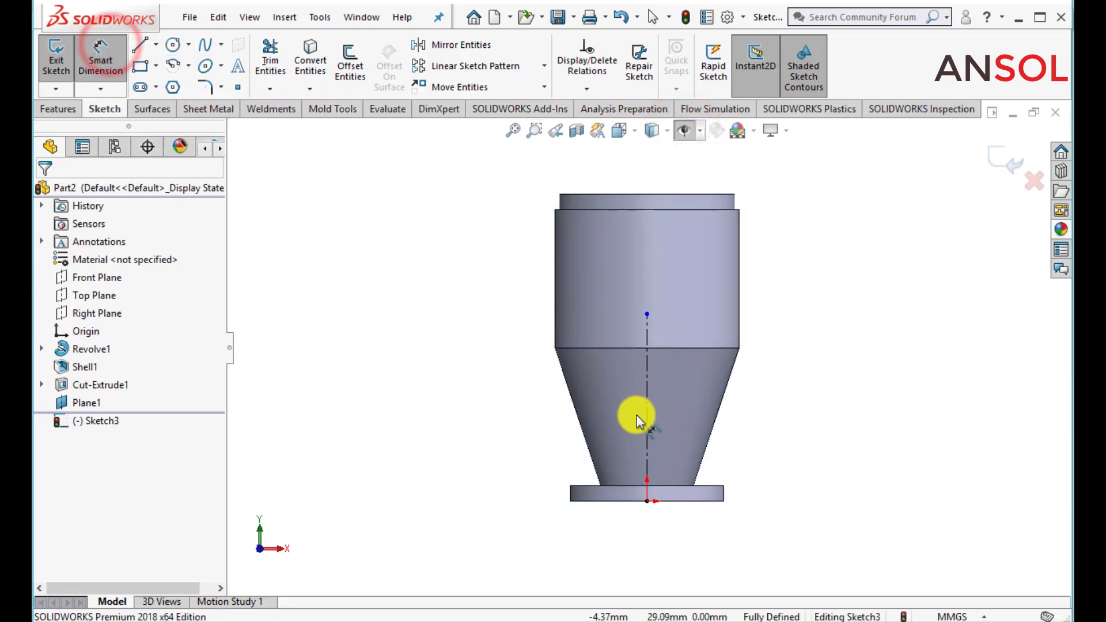
click(646, 426)
click(776, 444)
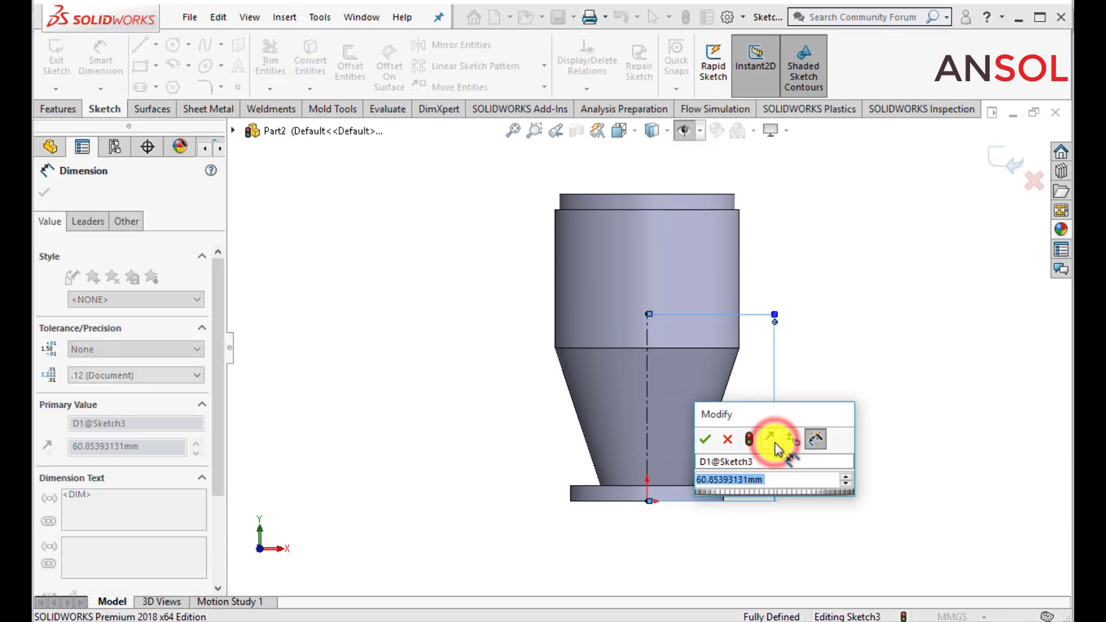
text(60)
key(Return)
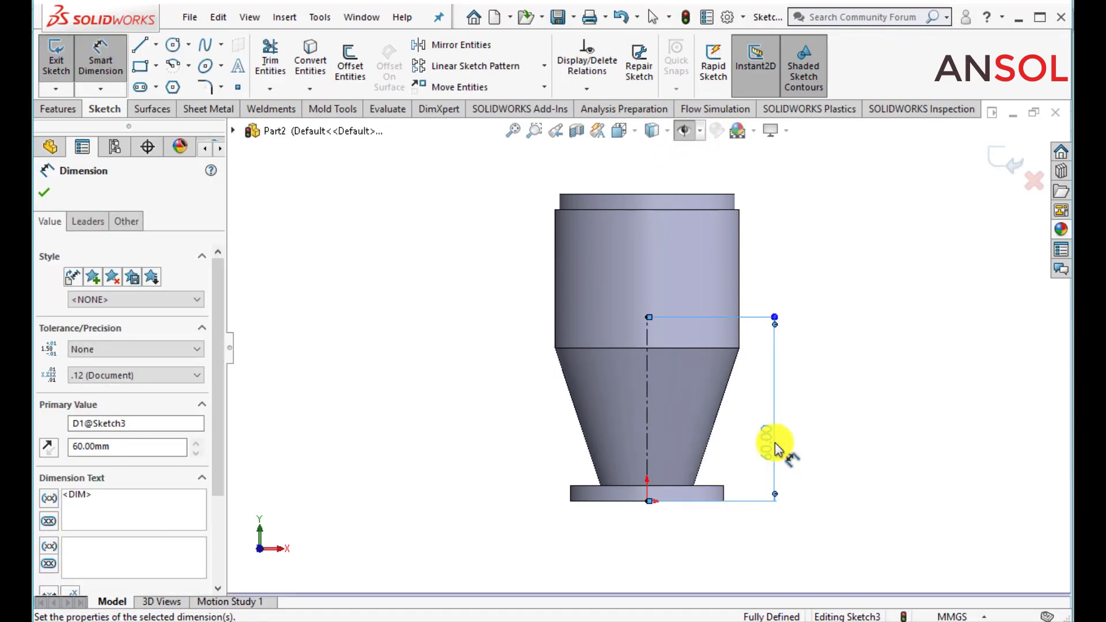
click(45, 190)
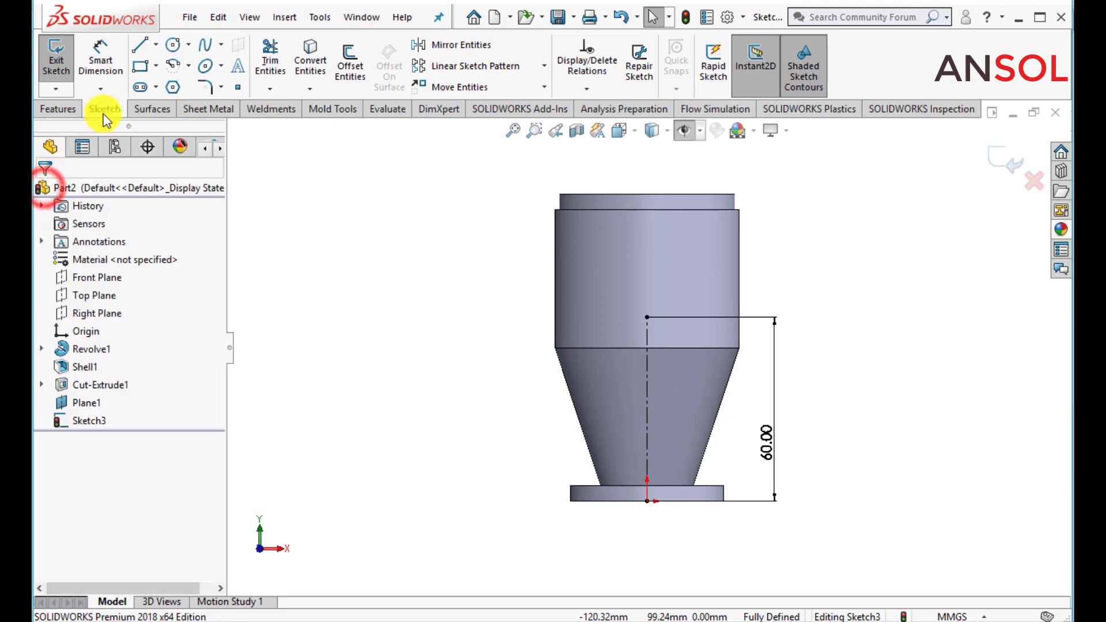
- Sketch a horizontal centerpoint straight slot on the centerline's upper end, about 33 mm between arc centers and 14 mm wide
click(140, 86)
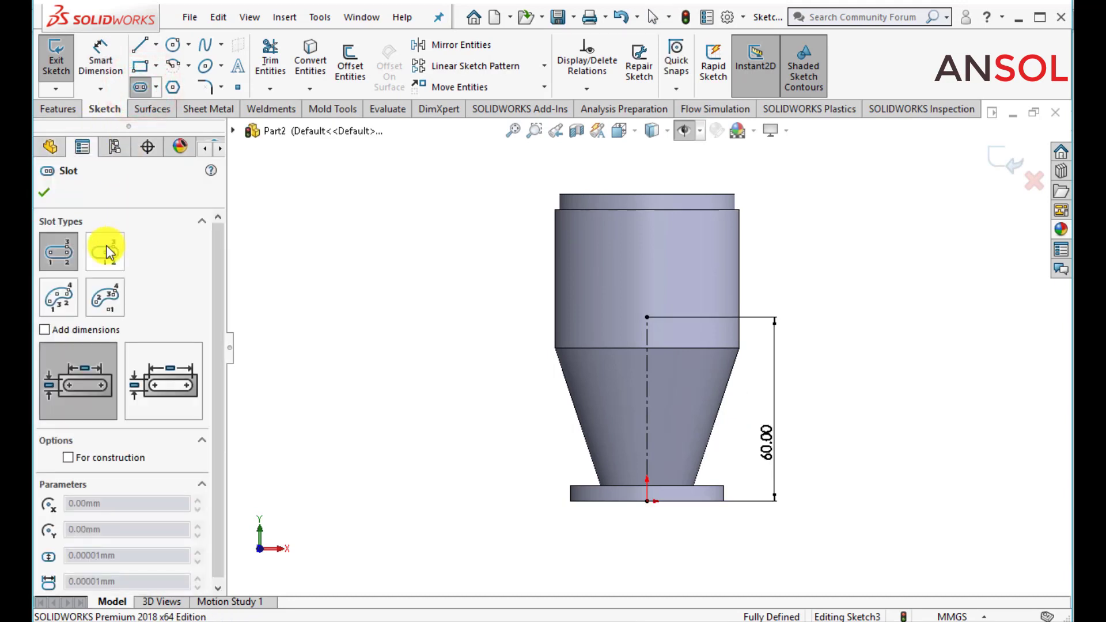
click(110, 259)
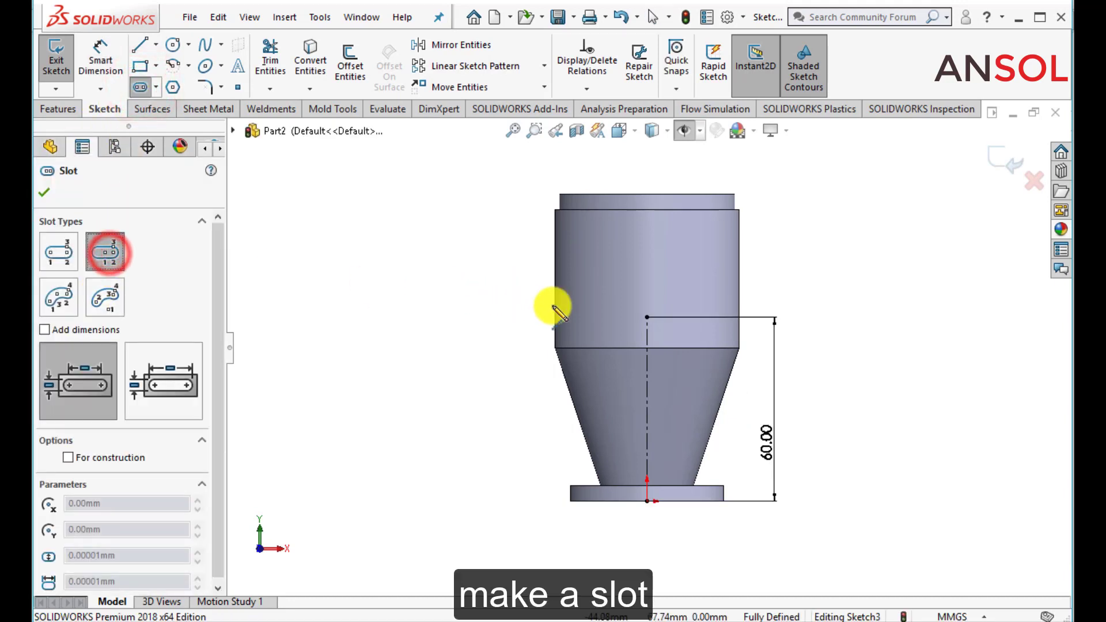
click(646, 317)
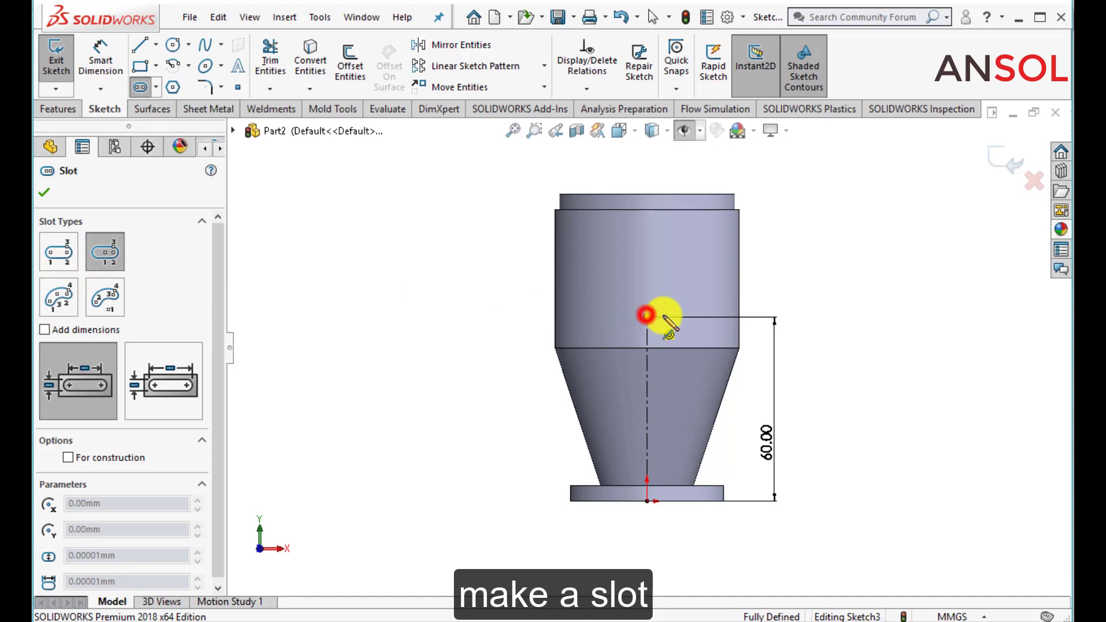
click(698, 317)
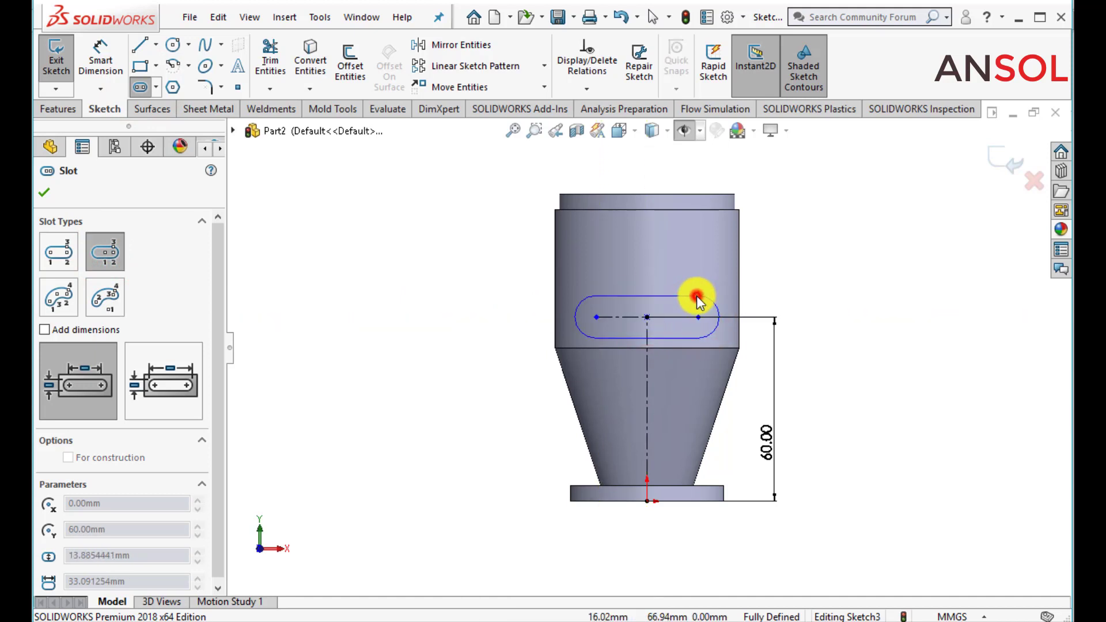
click(697, 297)
key(Escape)
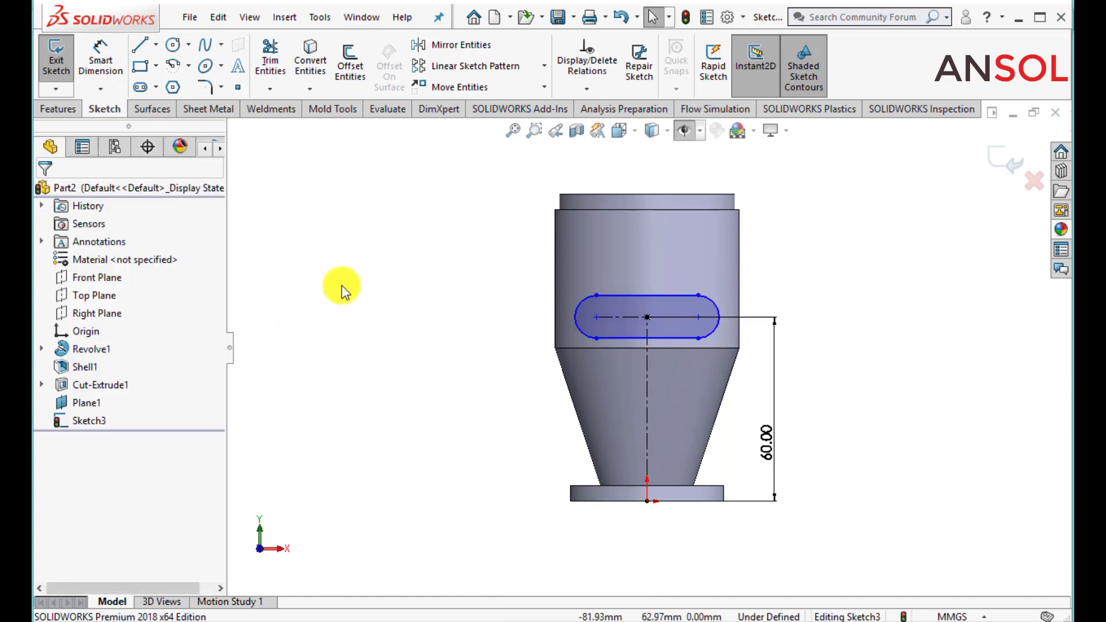
- Dimension the slot with 10 mm between arc centers and a 5 mm end radius, and finish the sketch
click(97, 52)
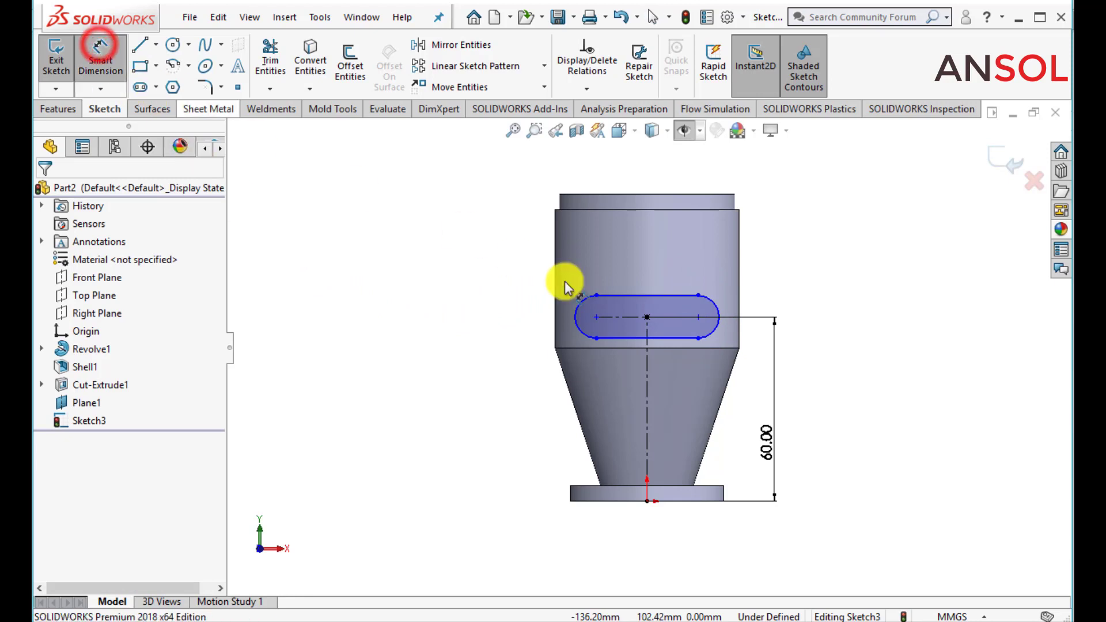
click(636, 296)
click(632, 277)
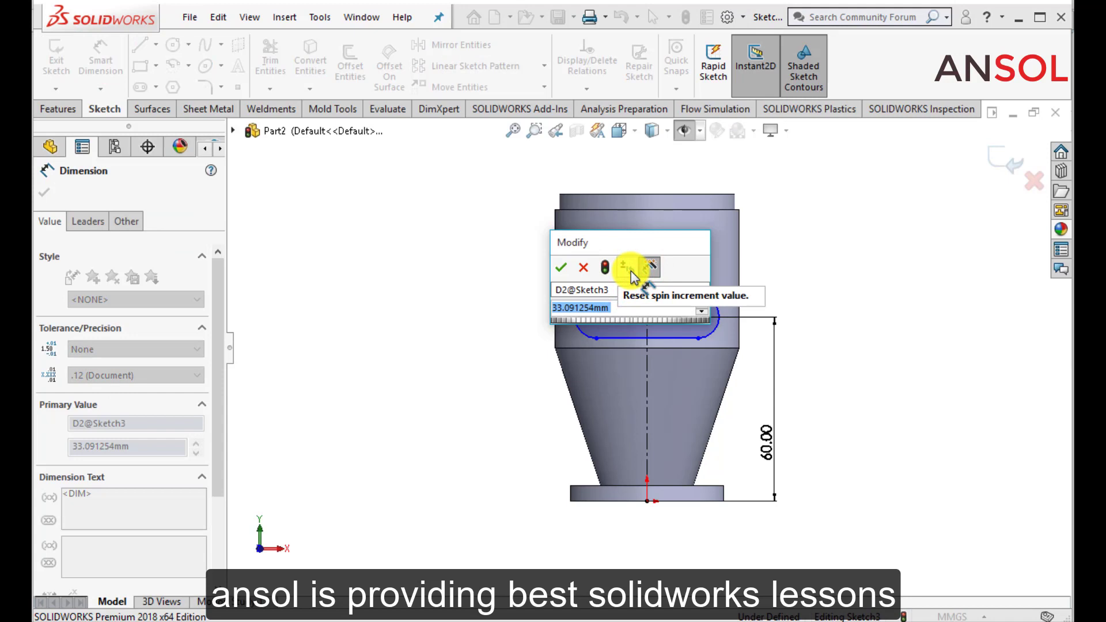
text(10)
key(Return)
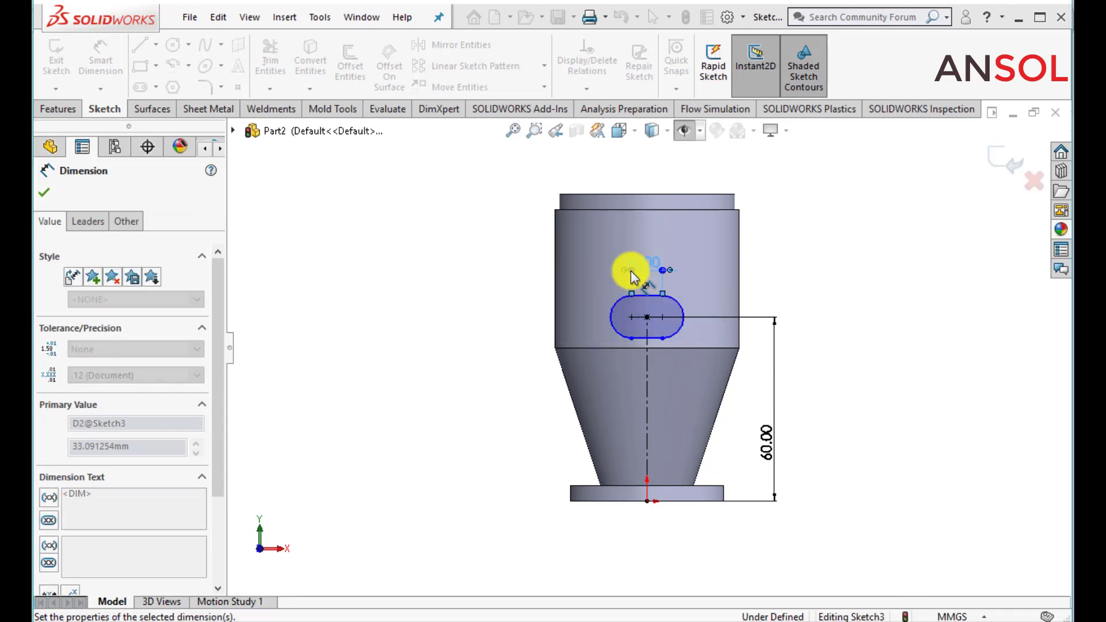
click(610, 321)
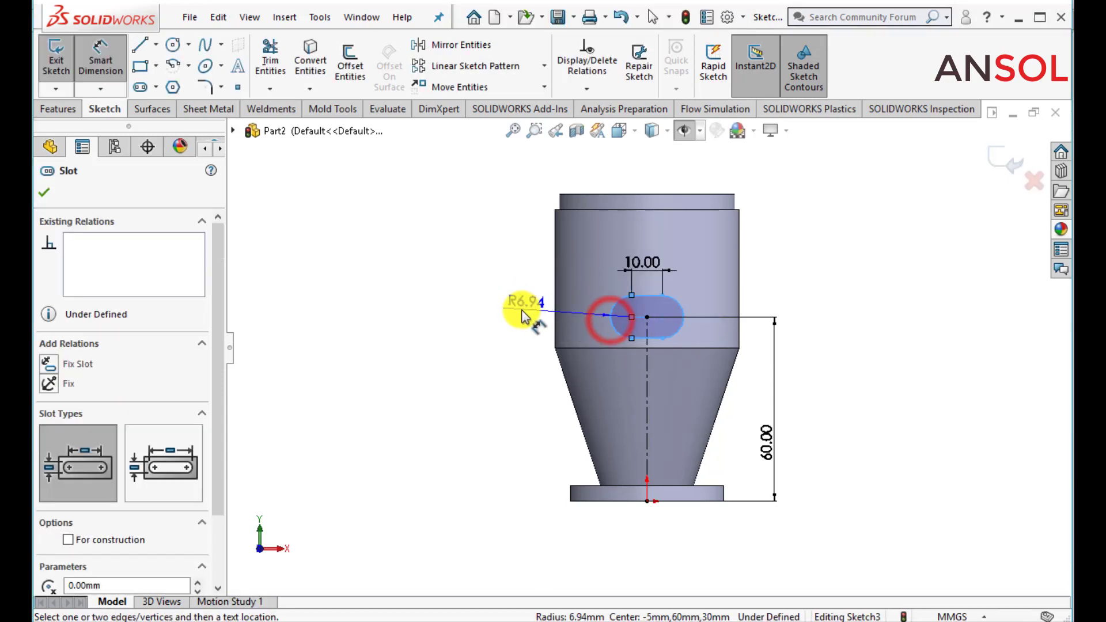
click(506, 307)
text(5)
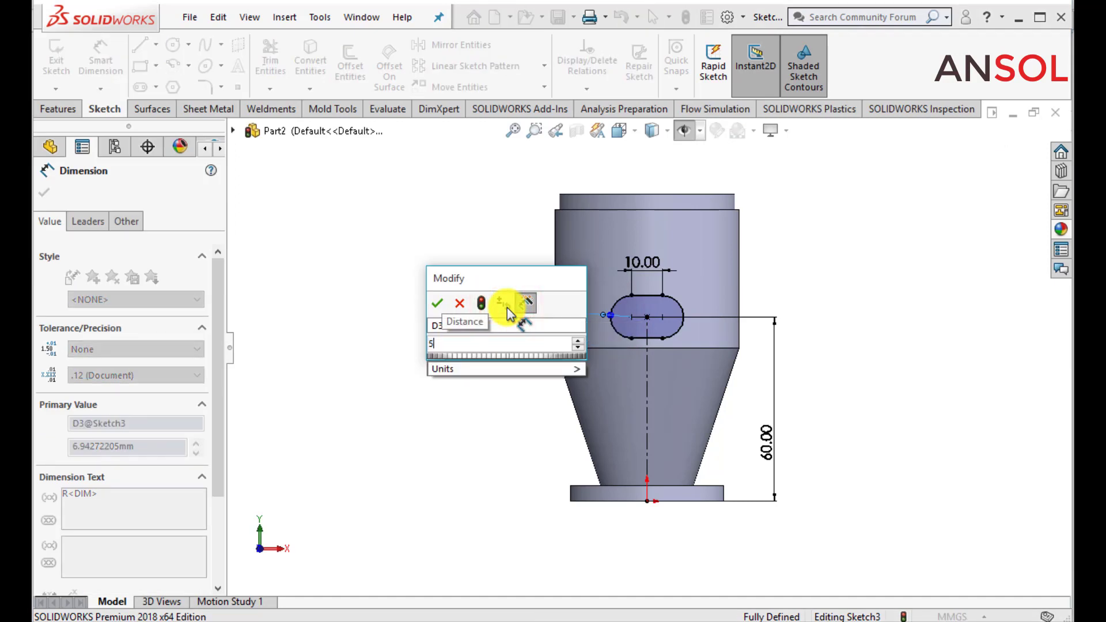
key(Return)
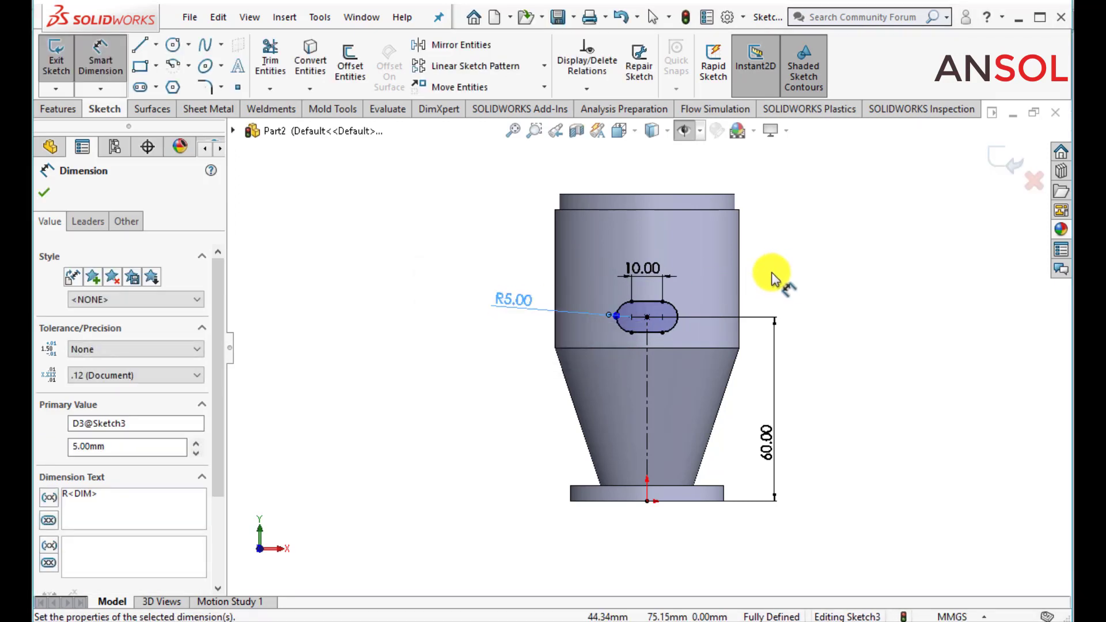
click(43, 192)
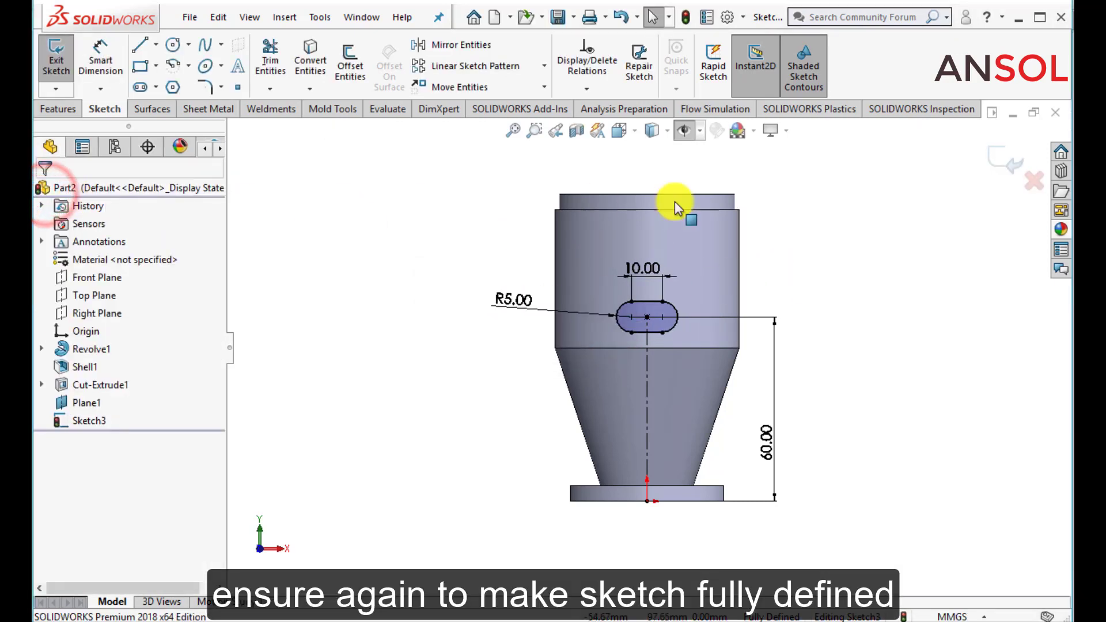
click(1003, 166)
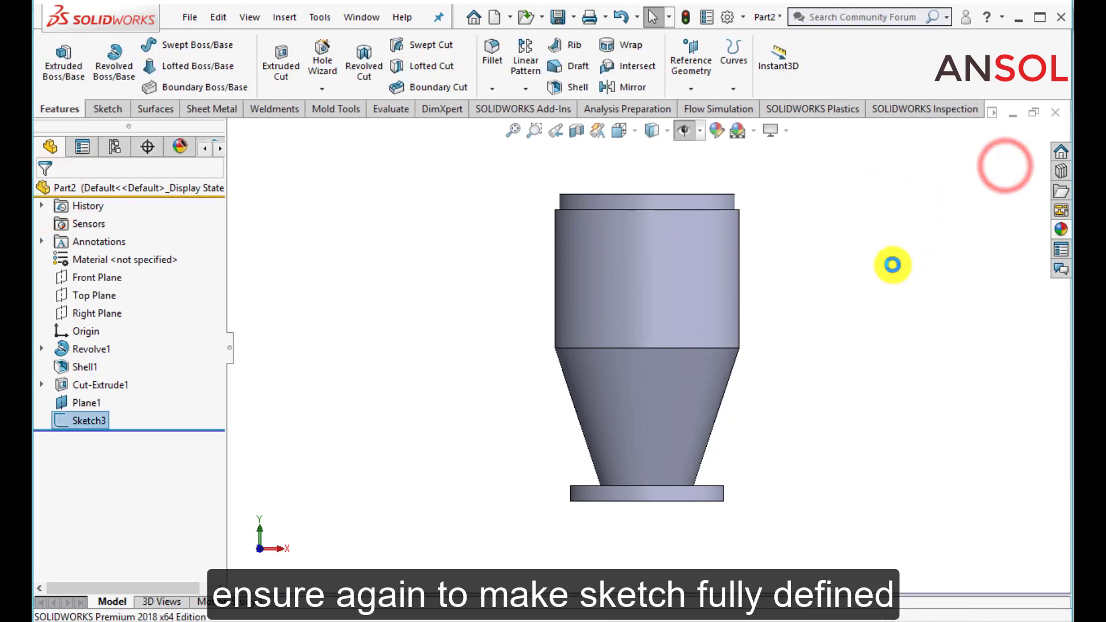
- Extrude the slot sketch with the Up To Surface end condition to the container's outer cylindrical face, merging the result
mouse_move(891, 264)
middle_down()
mouse_move(815, 276)
mouse_move(755, 351)
mouse_move(771, 347)
middle_up()
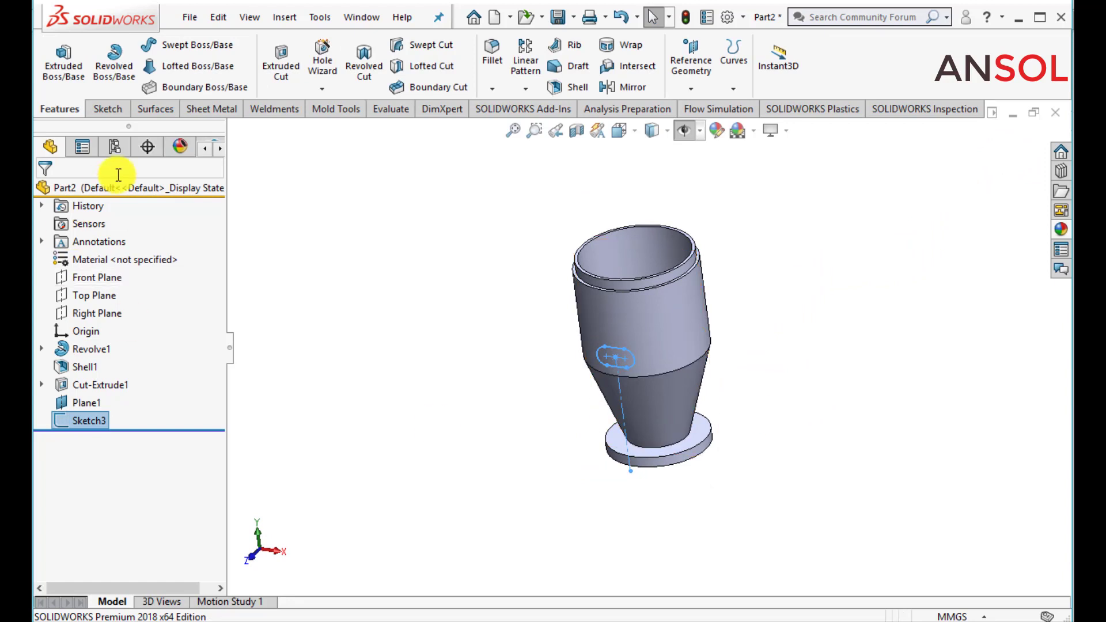
click(64, 75)
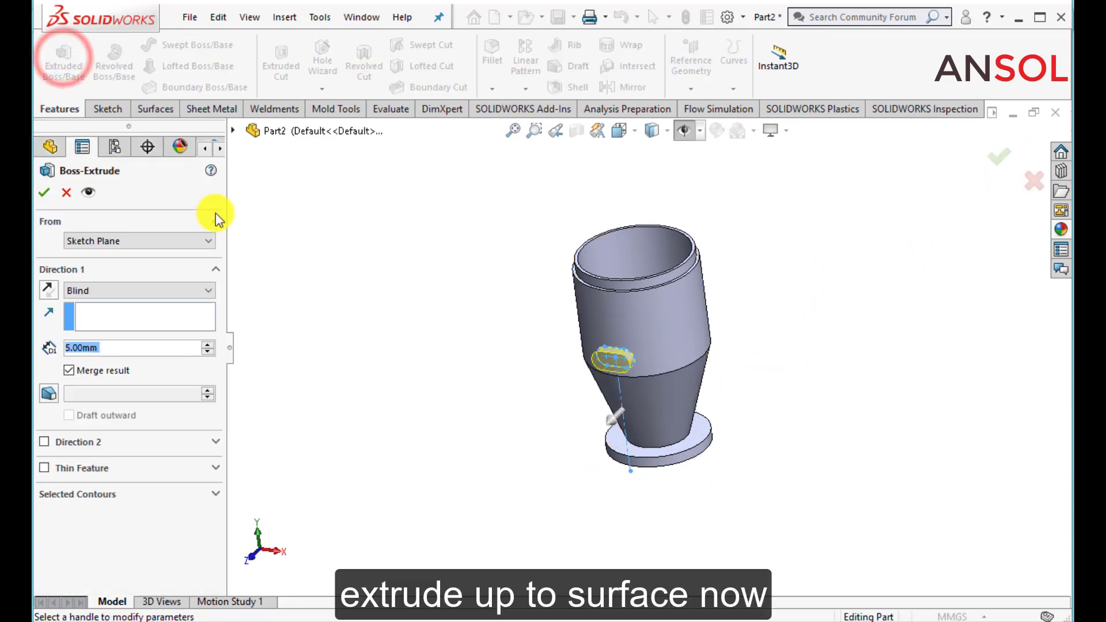
click(131, 291)
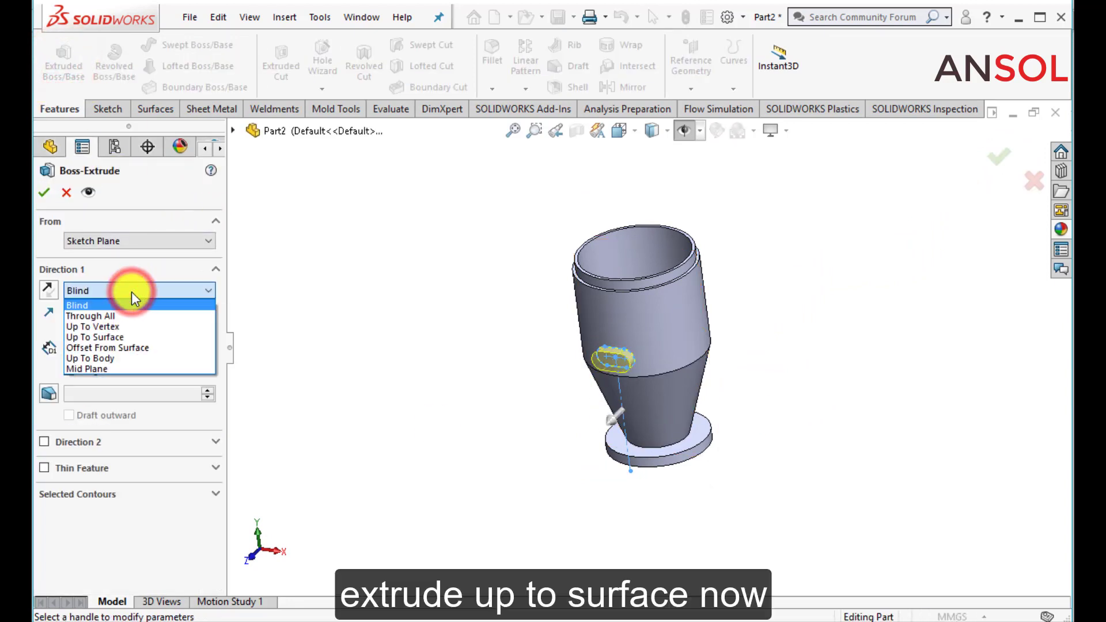
click(113, 338)
click(641, 332)
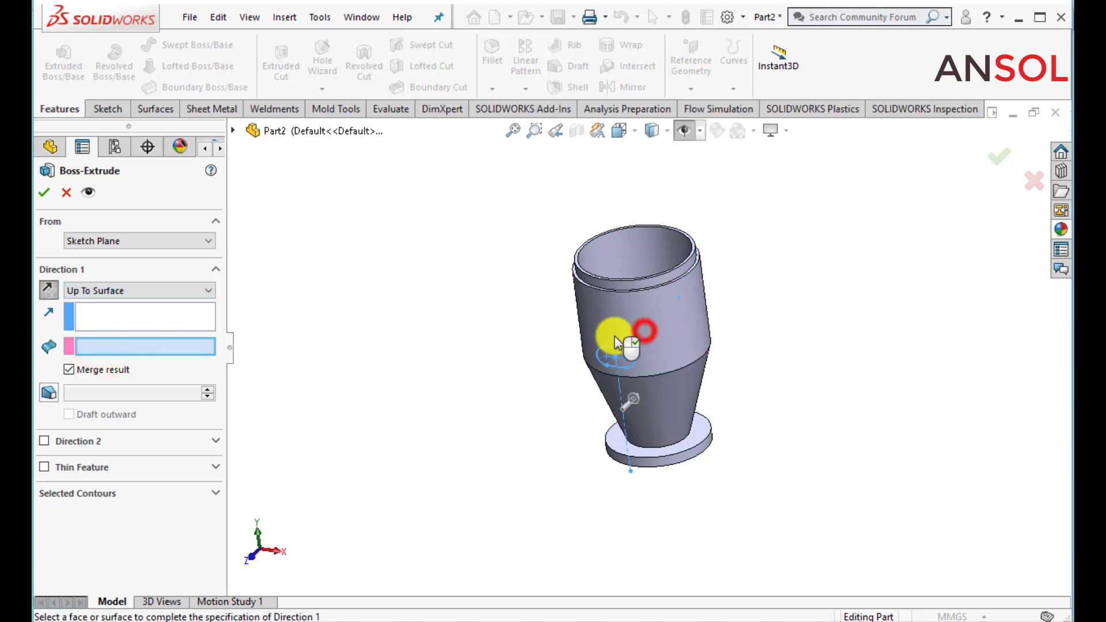
middle_drag(530, 325, 568, 380)
scroll(604, 360, up, 3)
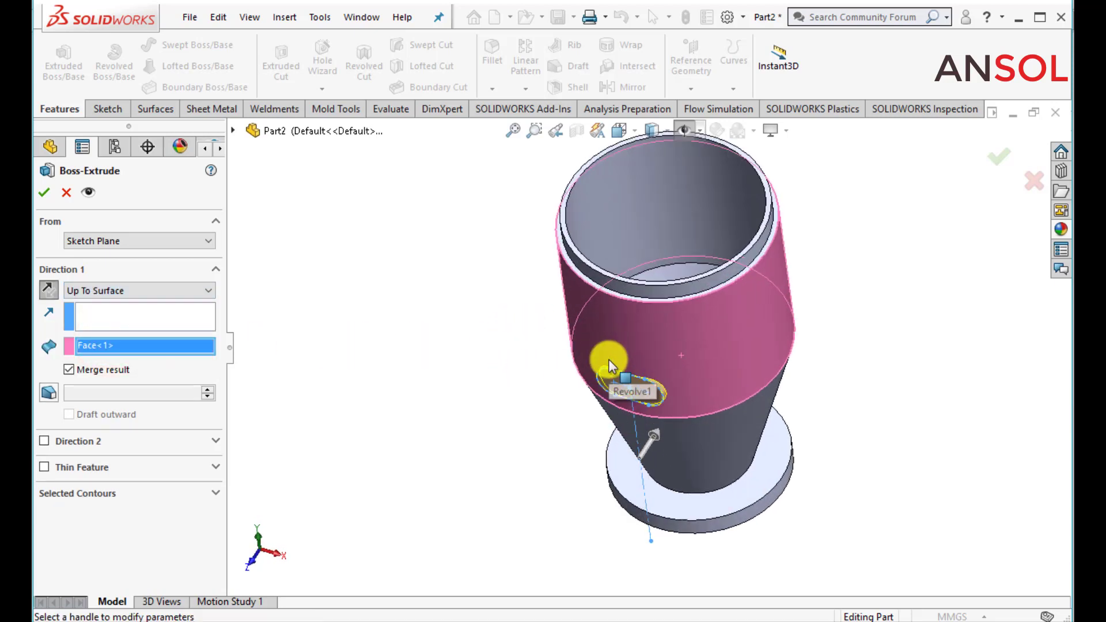
click(44, 193)
- Apply a yellow color from the standard swatches to the slot-shaped boss feature
middle_drag(375, 339, 493, 395)
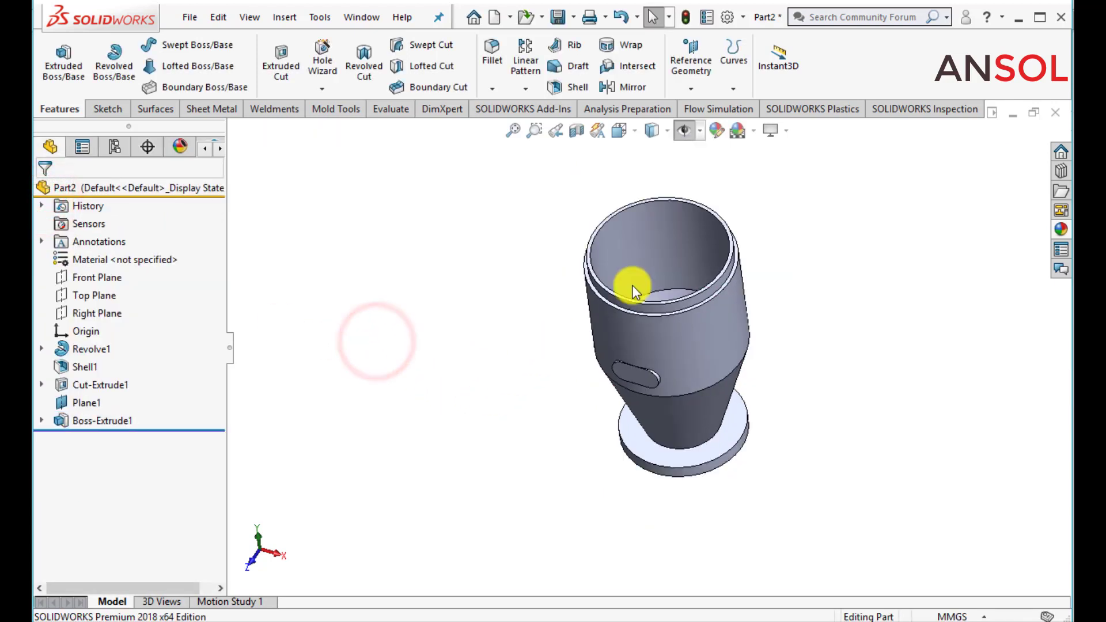
middle_drag(440, 366, 410, 342)
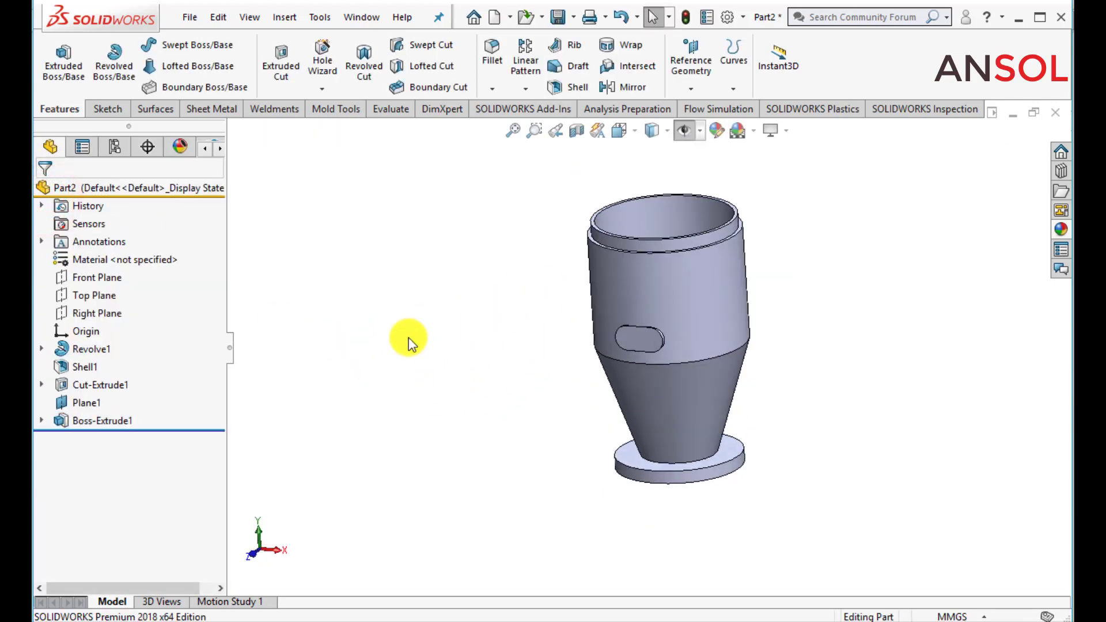
click(126, 416)
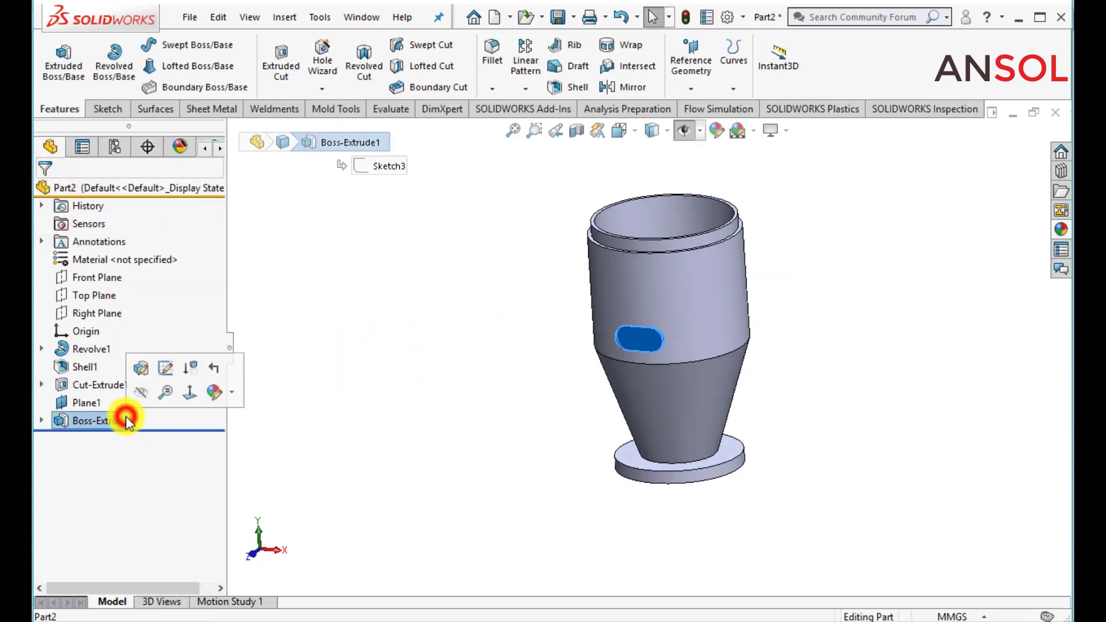
click(229, 397)
click(240, 433)
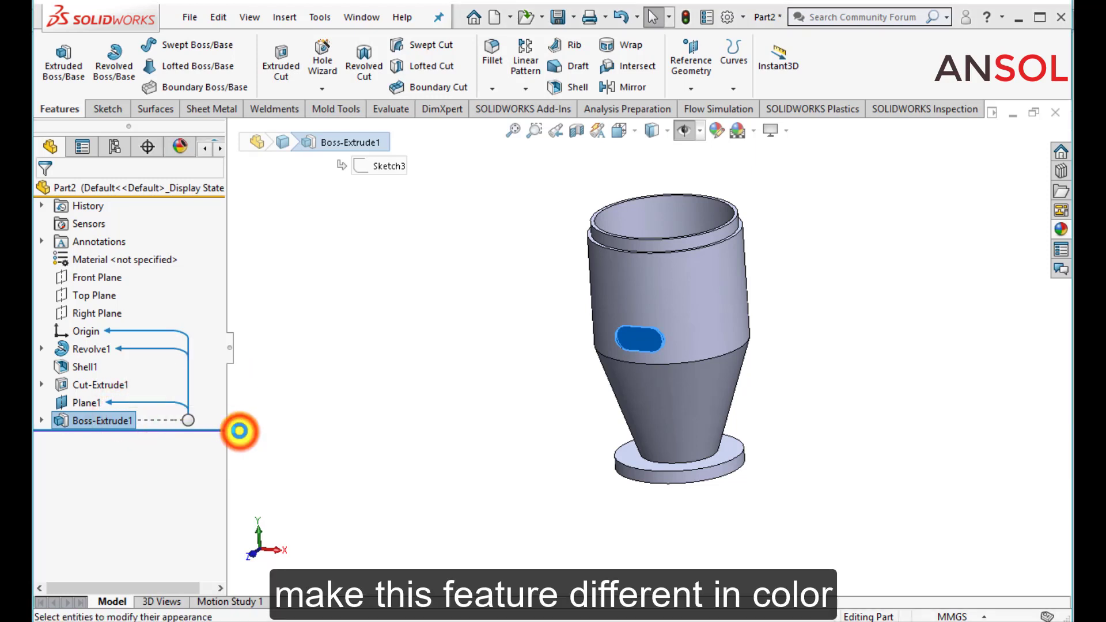
click(110, 525)
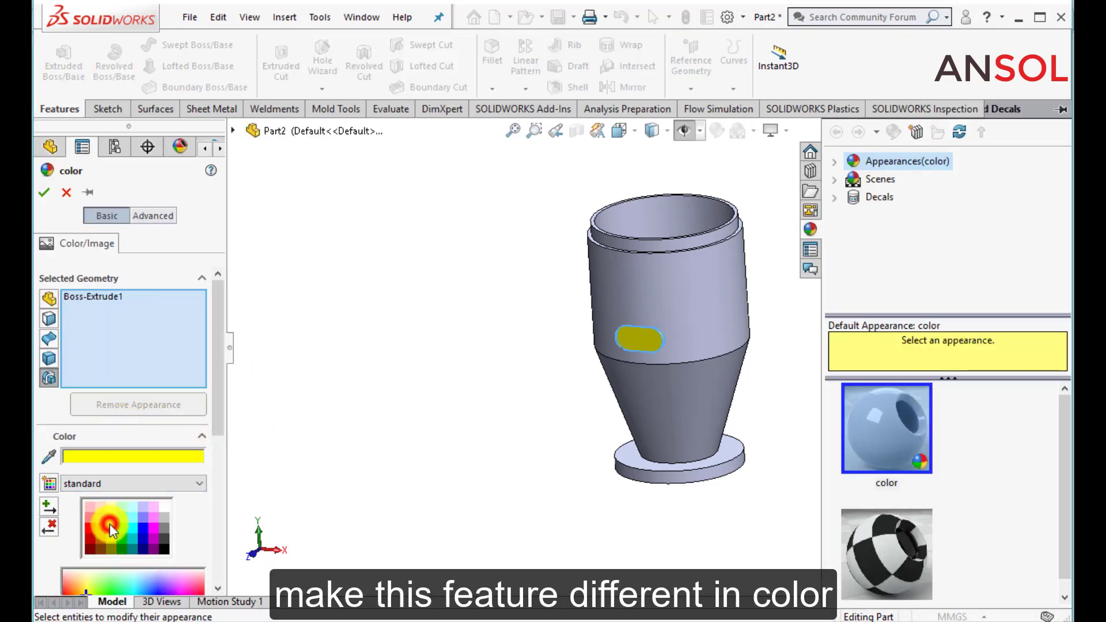
click(45, 193)
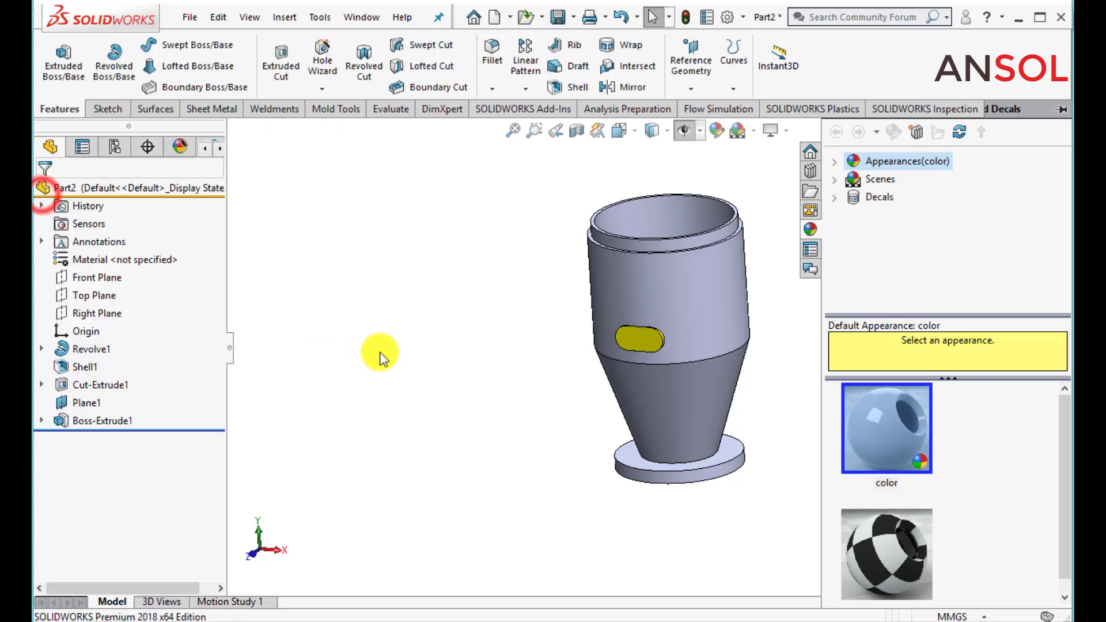
click(385, 351)
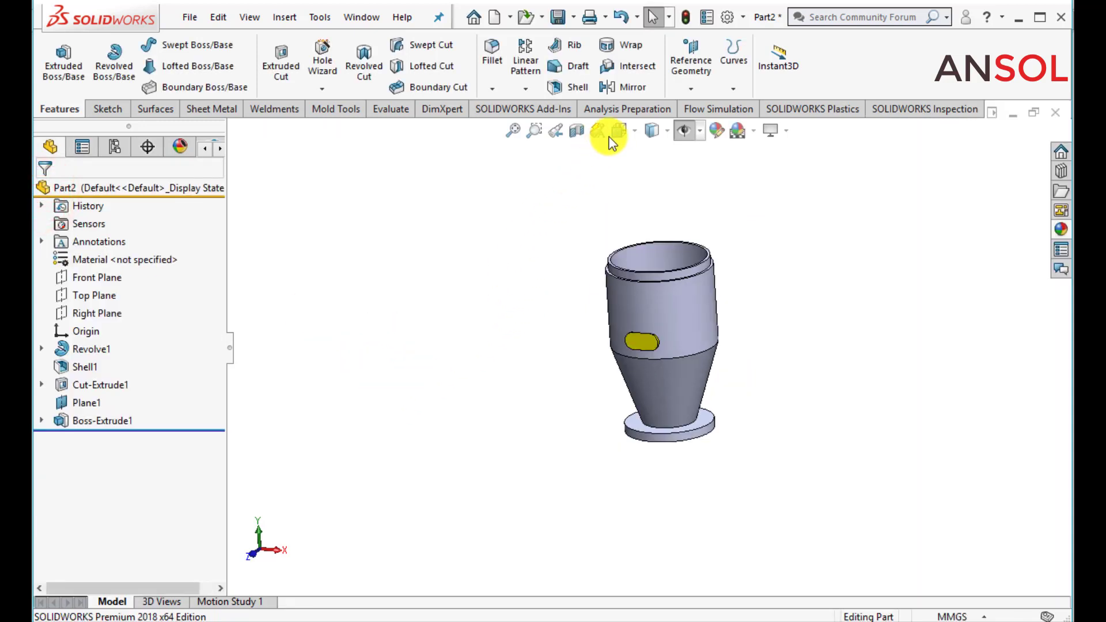
- Create a reference axis through the container's inner cylindrical face
click(690, 89)
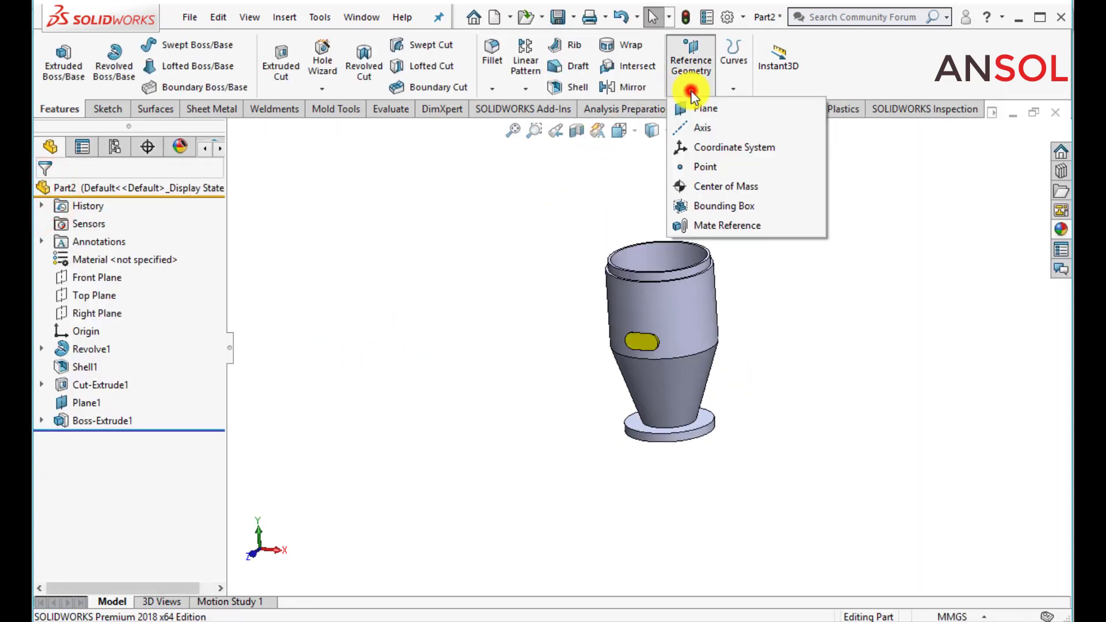
click(690, 127)
click(660, 251)
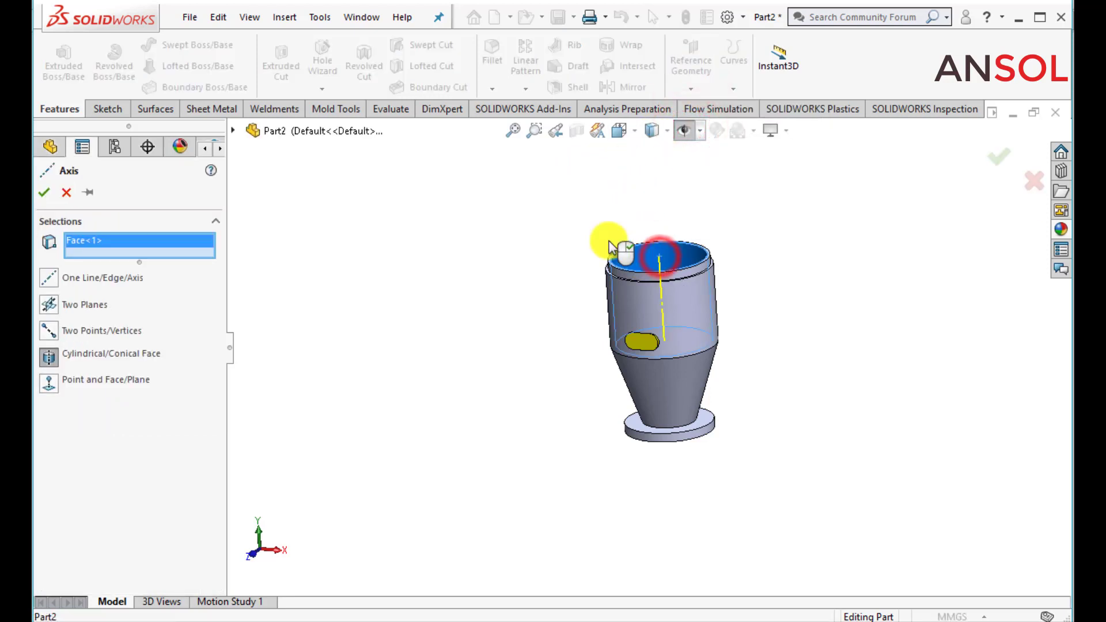
click(43, 193)
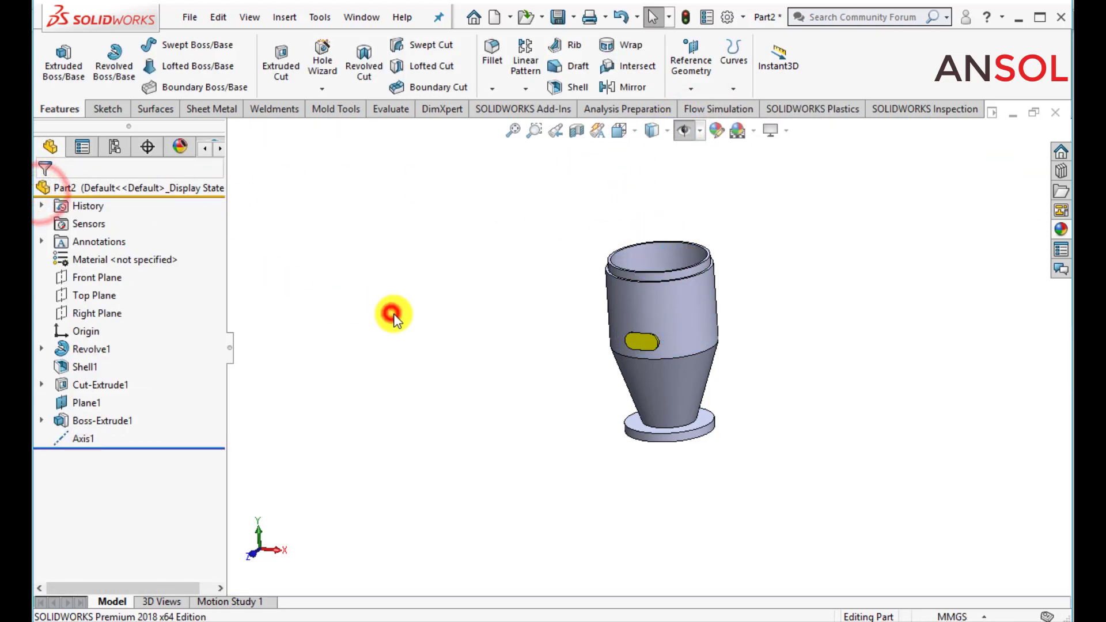
- Start a linear pattern of the slot-shaped boss, using the container's central reference axis as Direction 1
scroll(596, 282, down, 2)
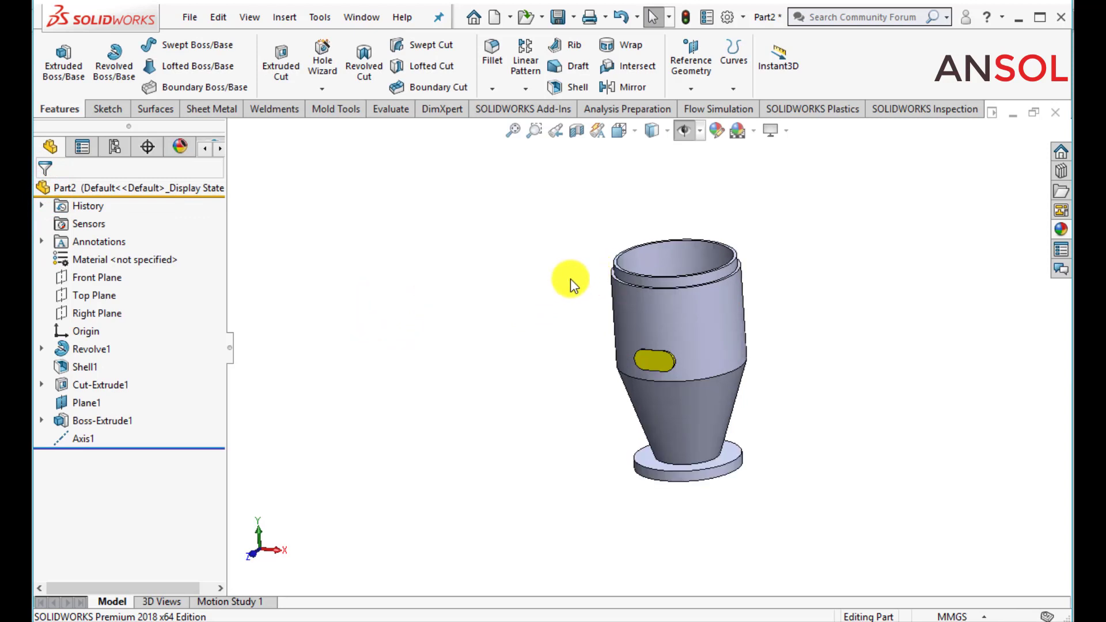
click(107, 422)
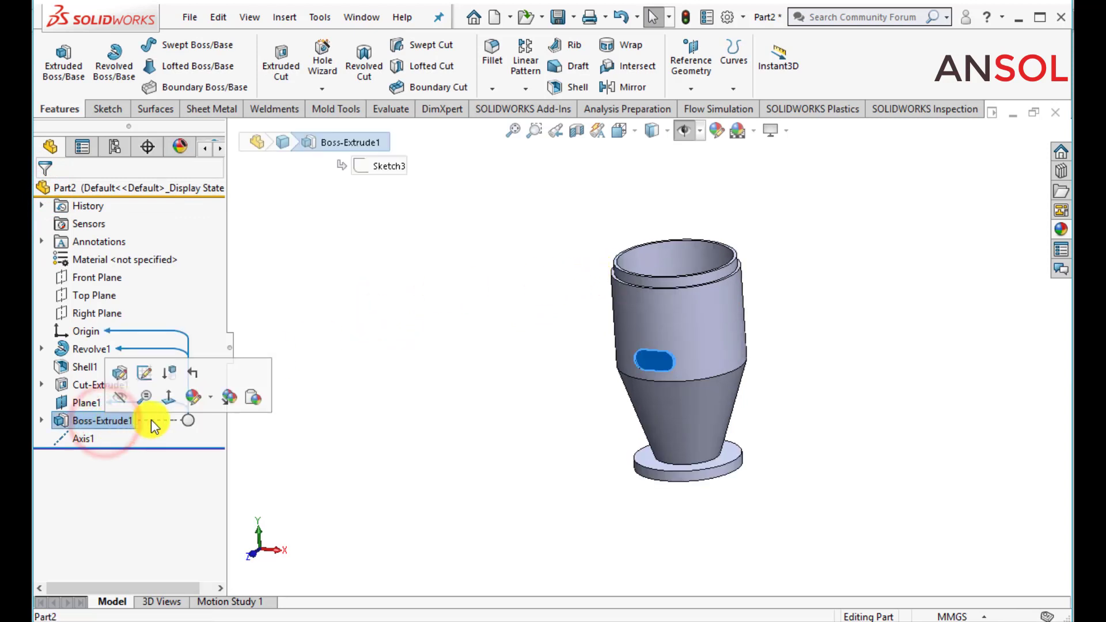
click(524, 60)
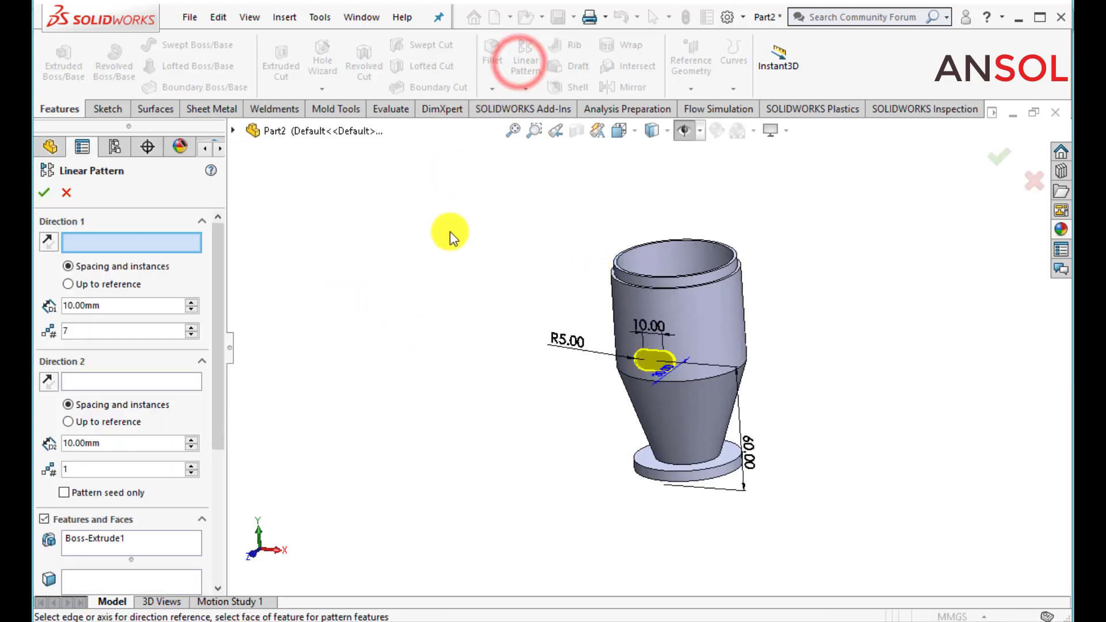
click(234, 132)
click(282, 383)
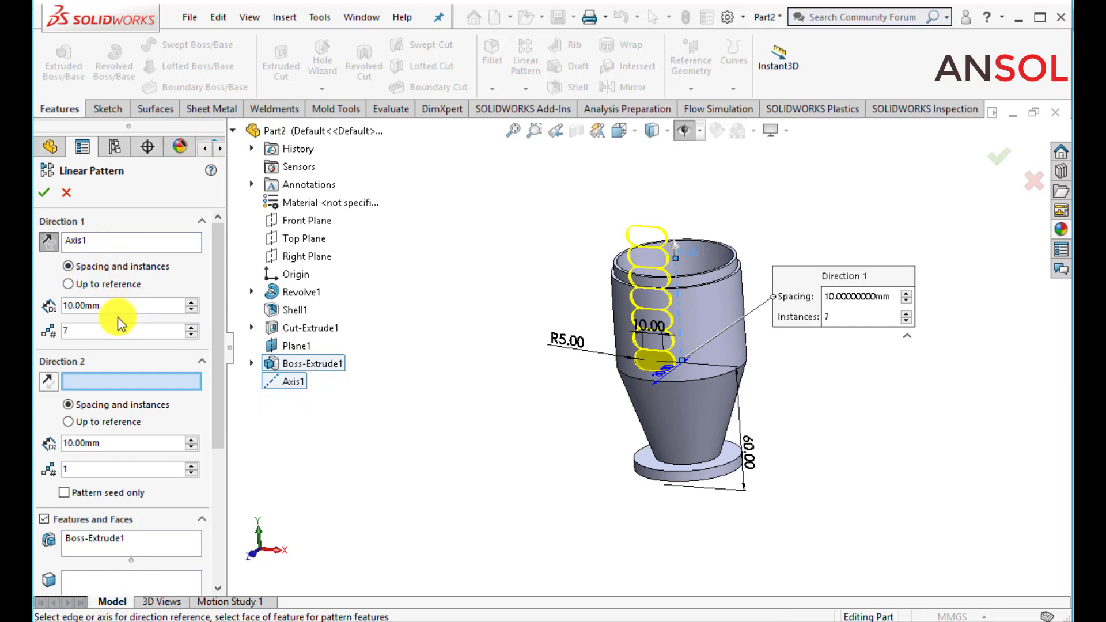
- Try the linear pattern with 4 instances and a spacing of 8 mm along the axis
drag(114, 335, 52, 336)
text(4)
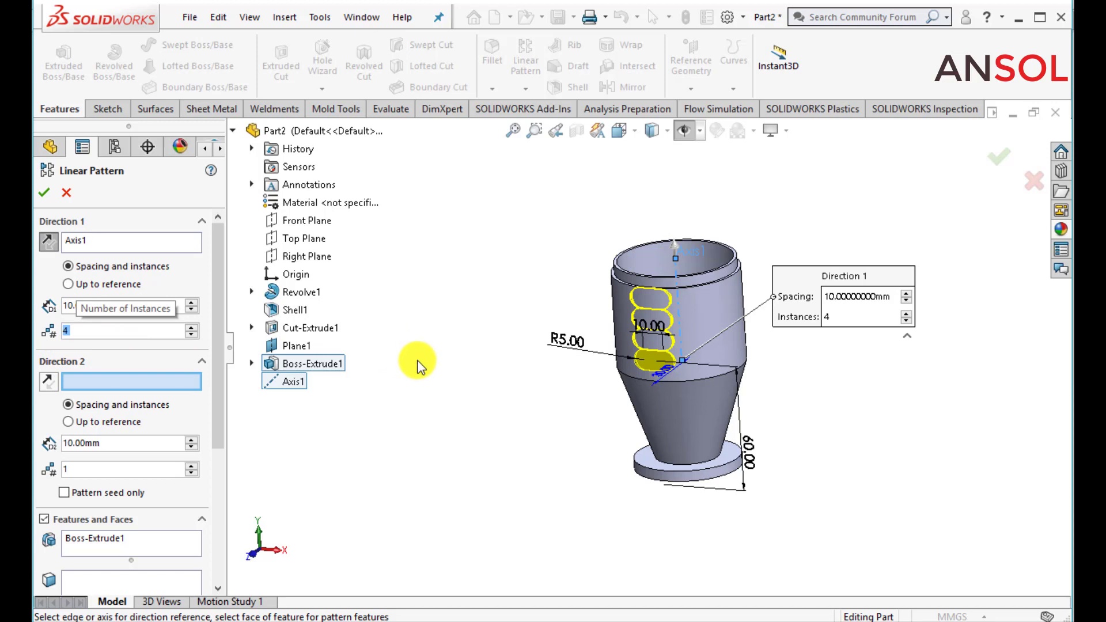
middle_drag(455, 373, 442, 349)
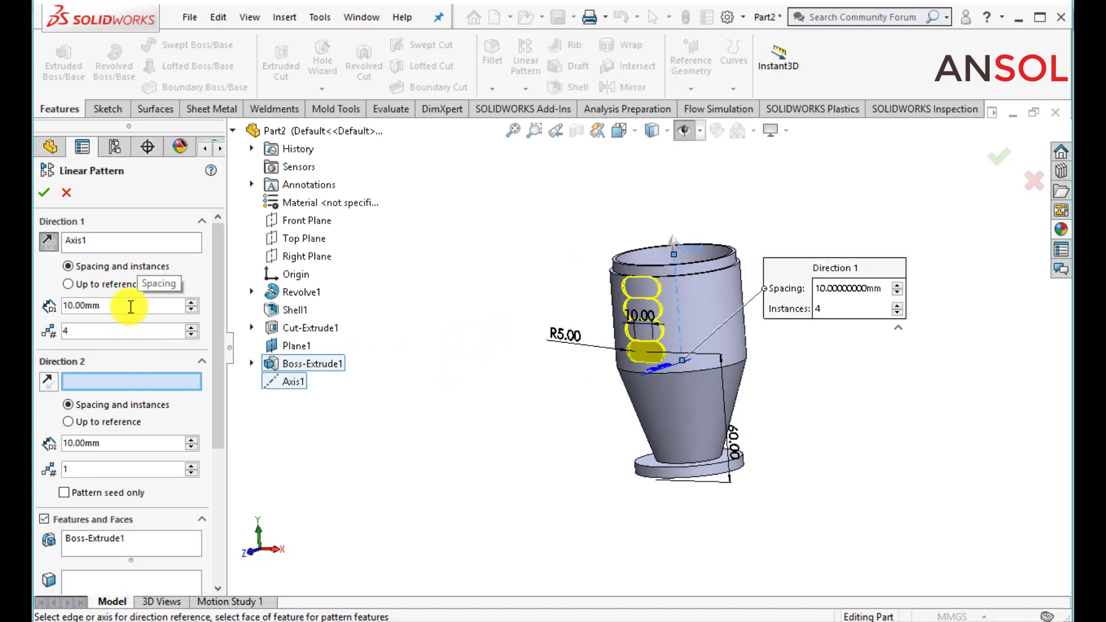
double_click(163, 306)
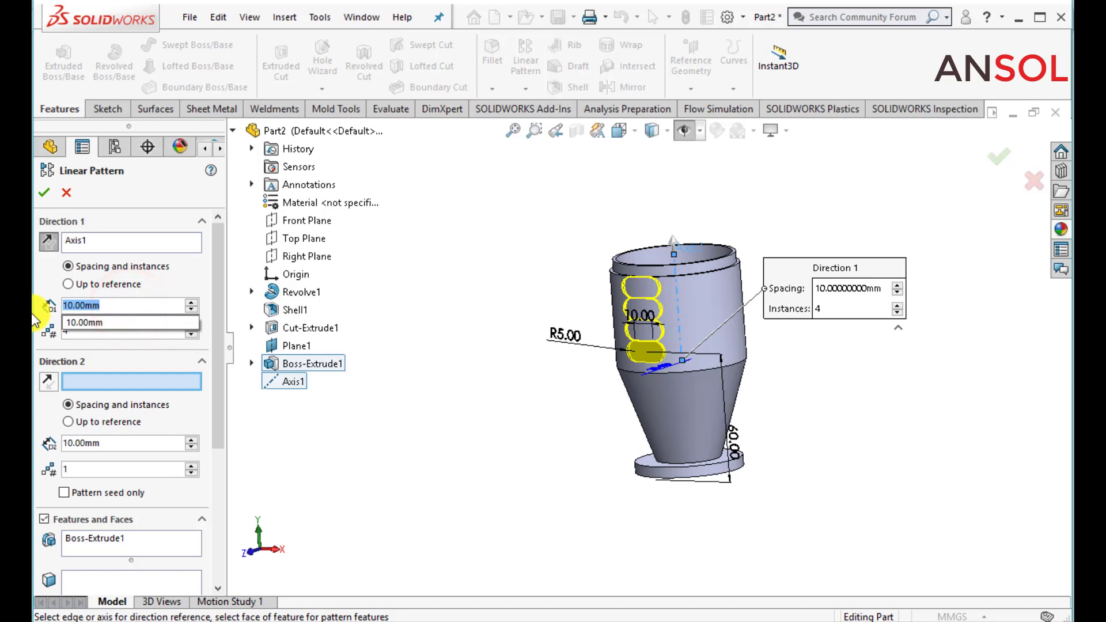
text(8)
key(Return)
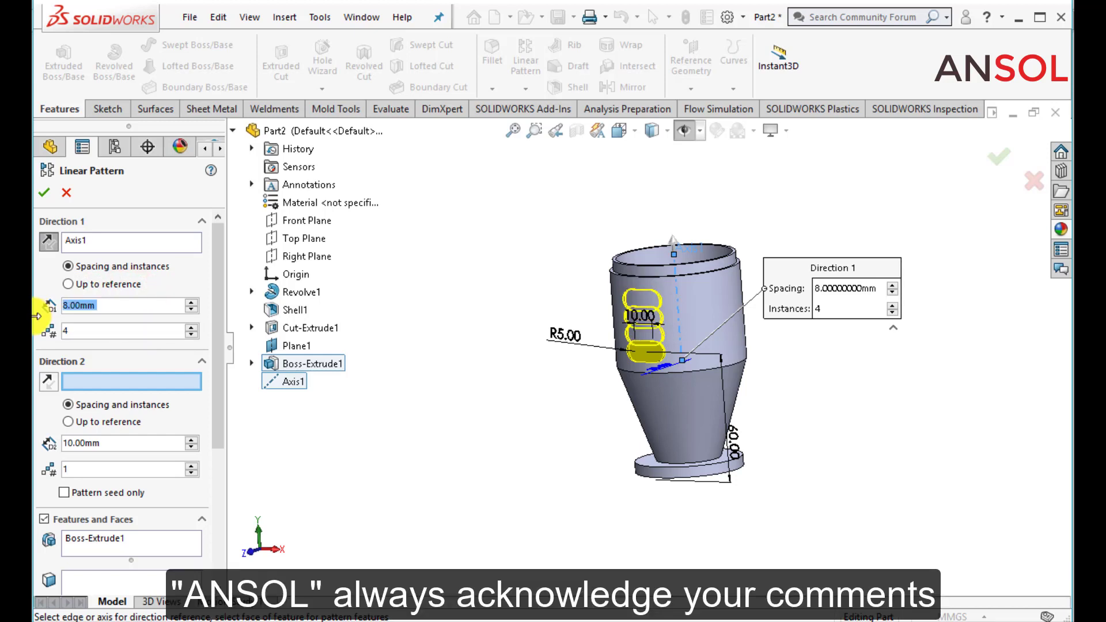
- Reduce the linear pattern to 3 instances and set its spacing to 10 mm
click(191, 334)
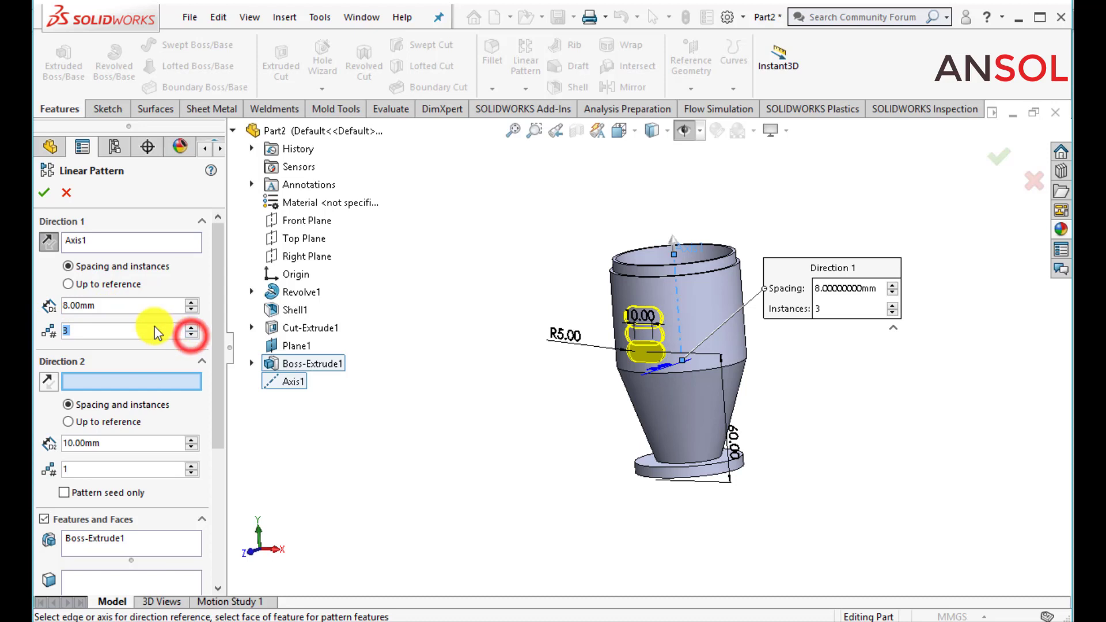
double_click(134, 305)
text(10)
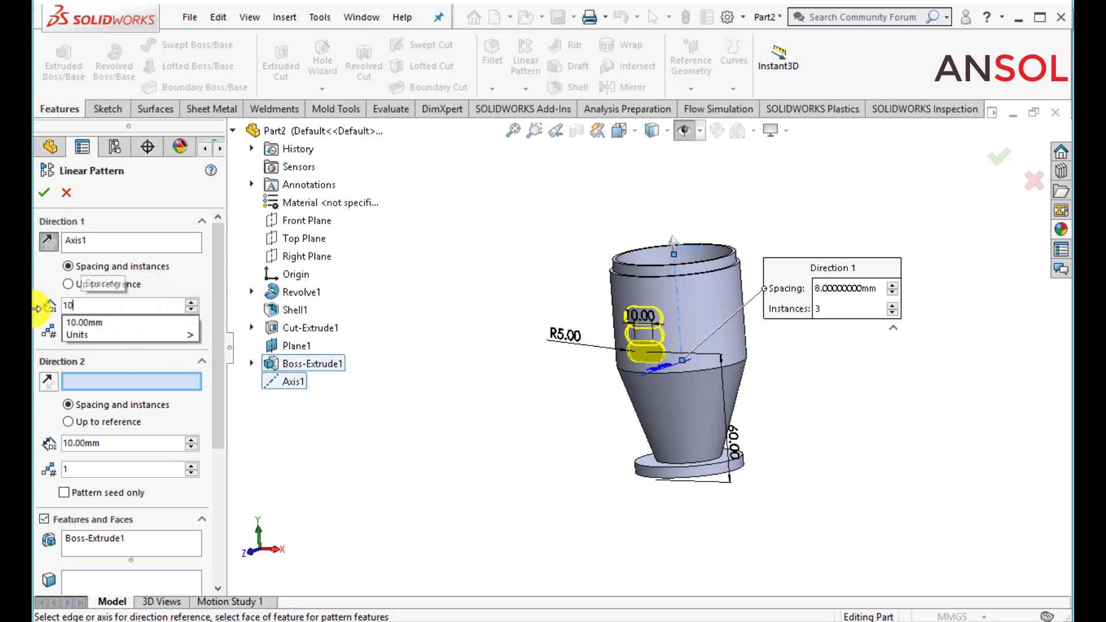
key(Return)
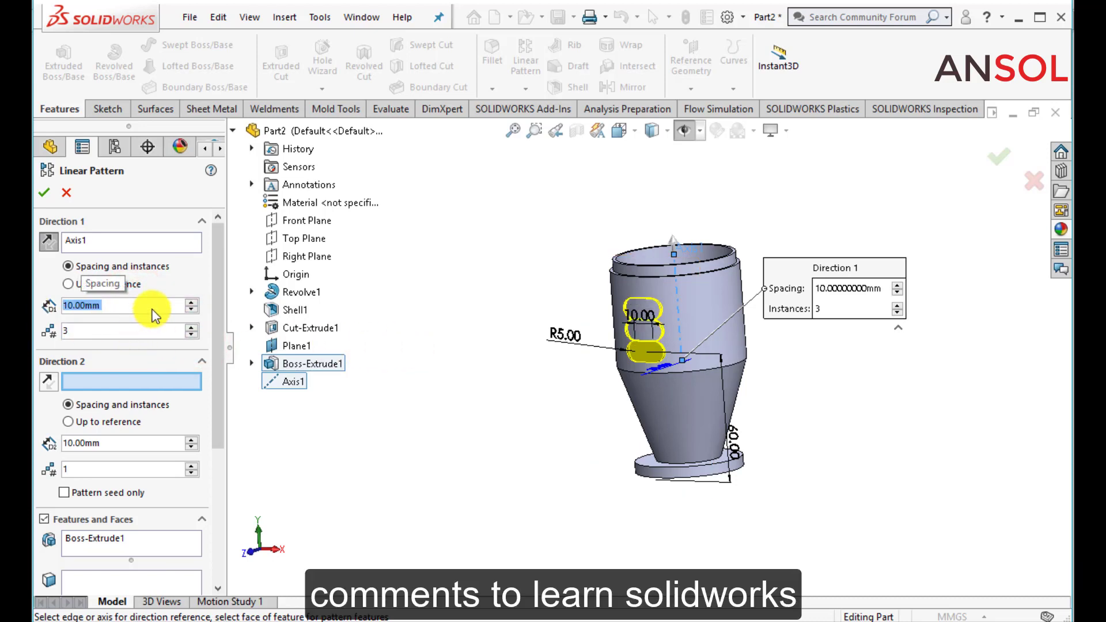
- Try spacings of 12 mm and 15 mm, settle on 14 mm, and complete the linear pattern of the slot boss
text(12)
key(Return)
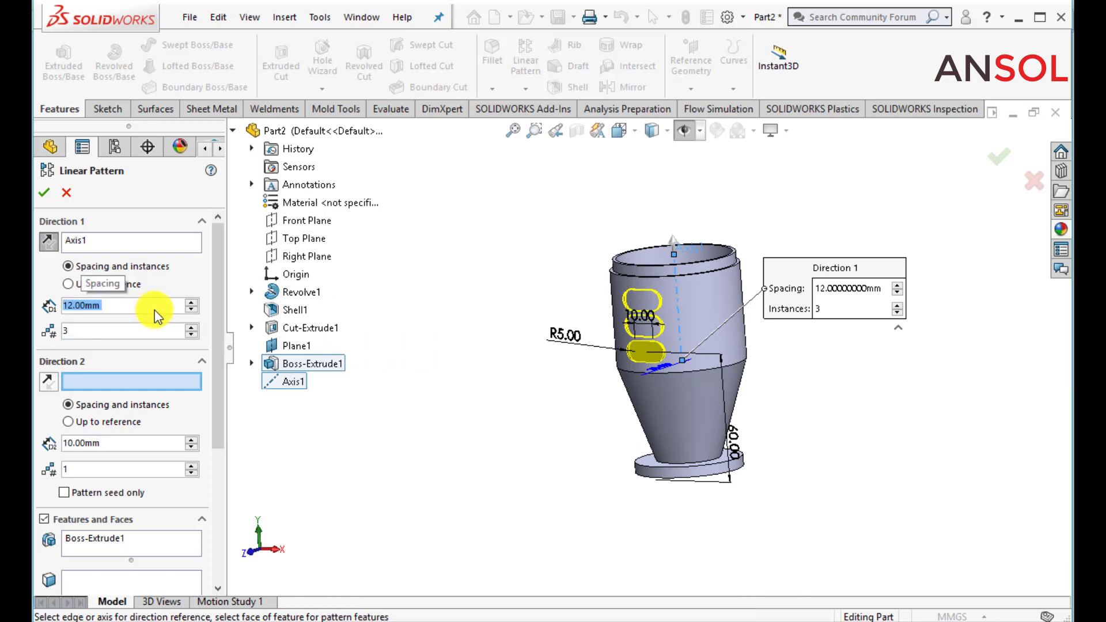
text(15)
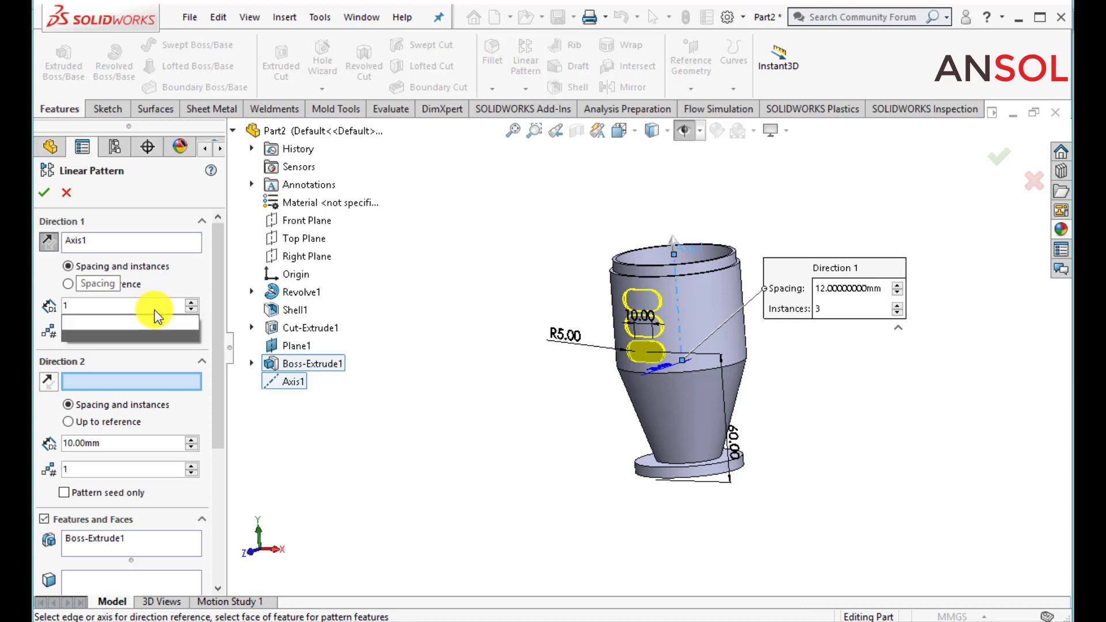
key(Return)
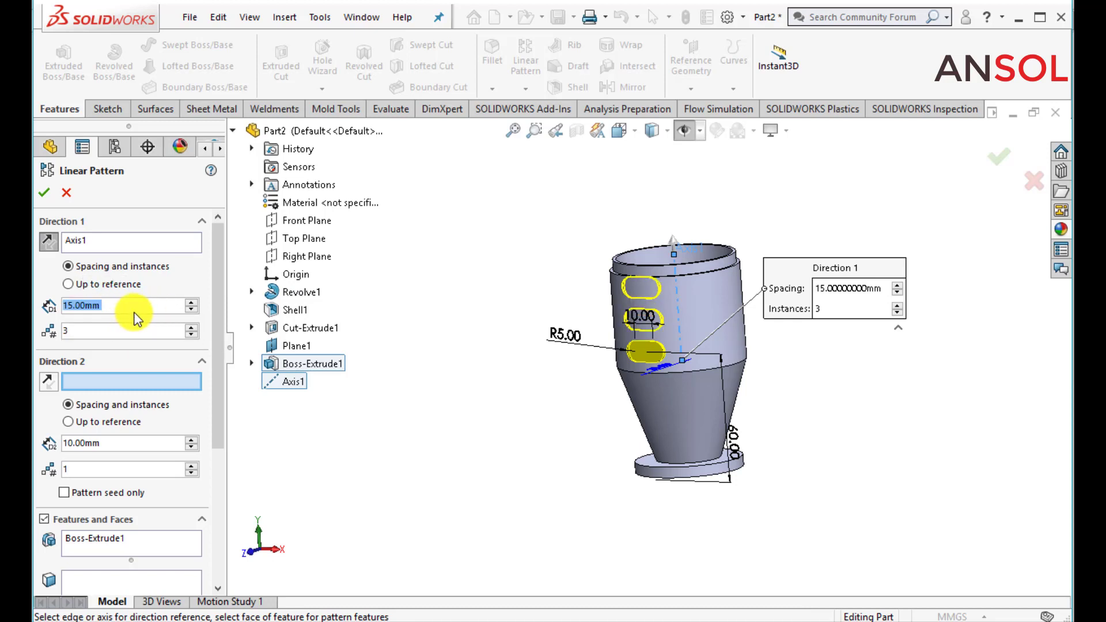
click(193, 309)
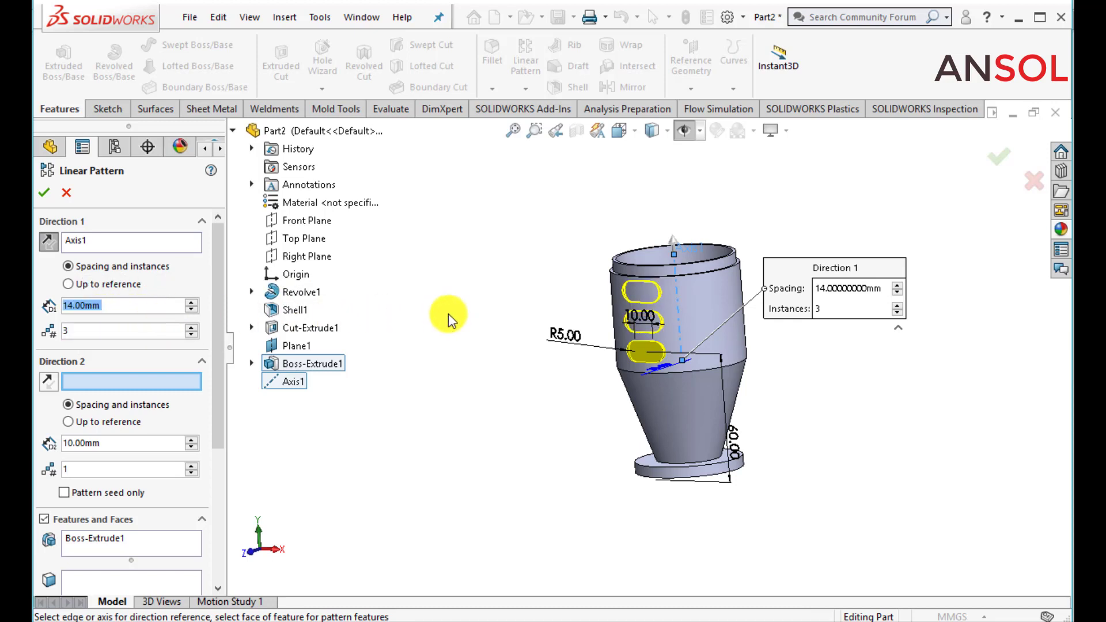
mouse_move(459, 302)
middle_down()
mouse_move(503, 290)
mouse_move(453, 297)
middle_up()
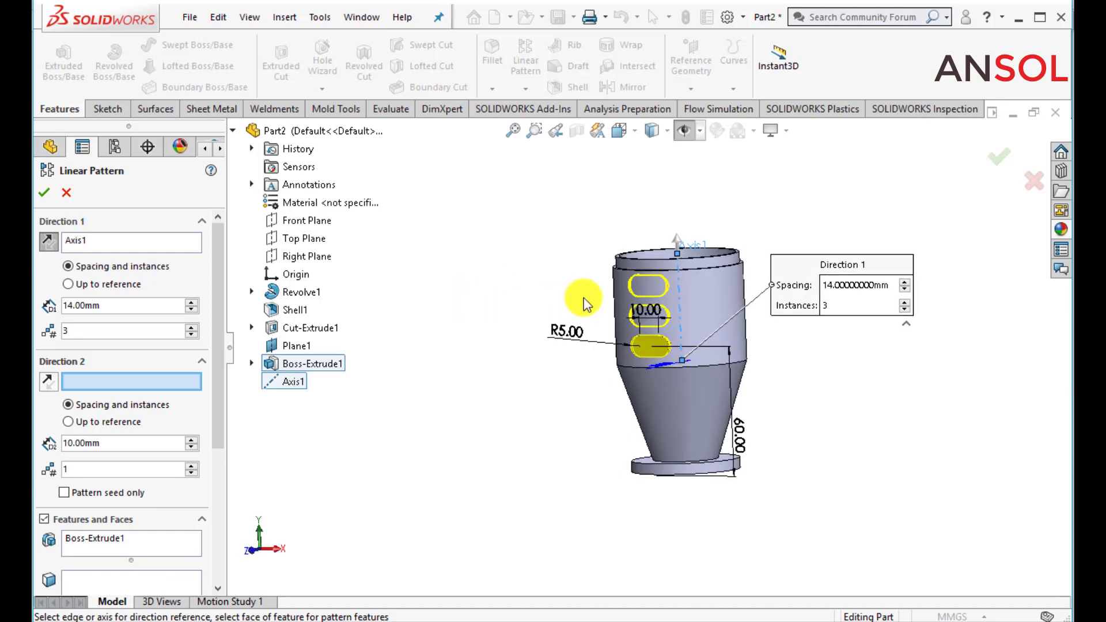
scroll(587, 303, down, 2)
scroll(586, 309, down, 1)
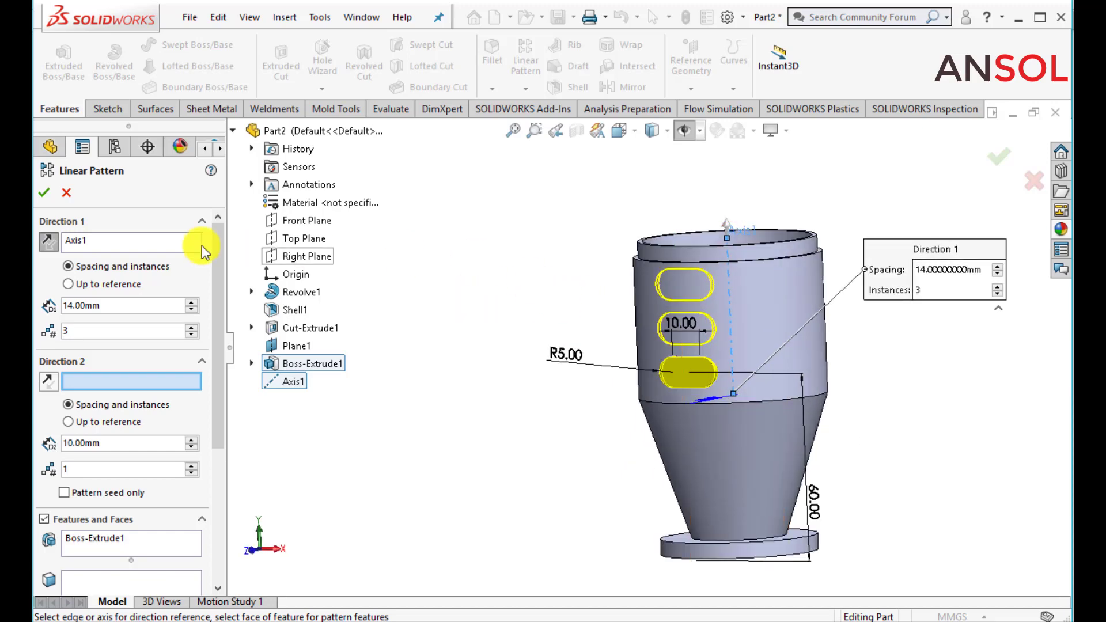
click(45, 196)
- Start a circular pattern of the linear pattern feature around the container's inner cylindrical face
middle_drag(525, 325, 638, 433)
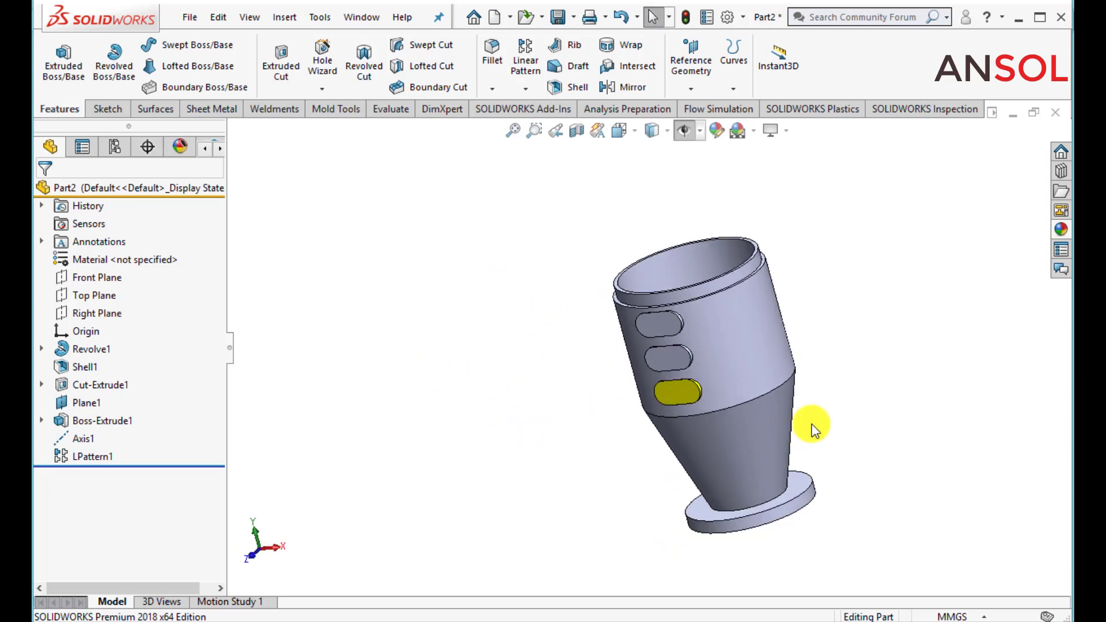
scroll(812, 429, down, 2)
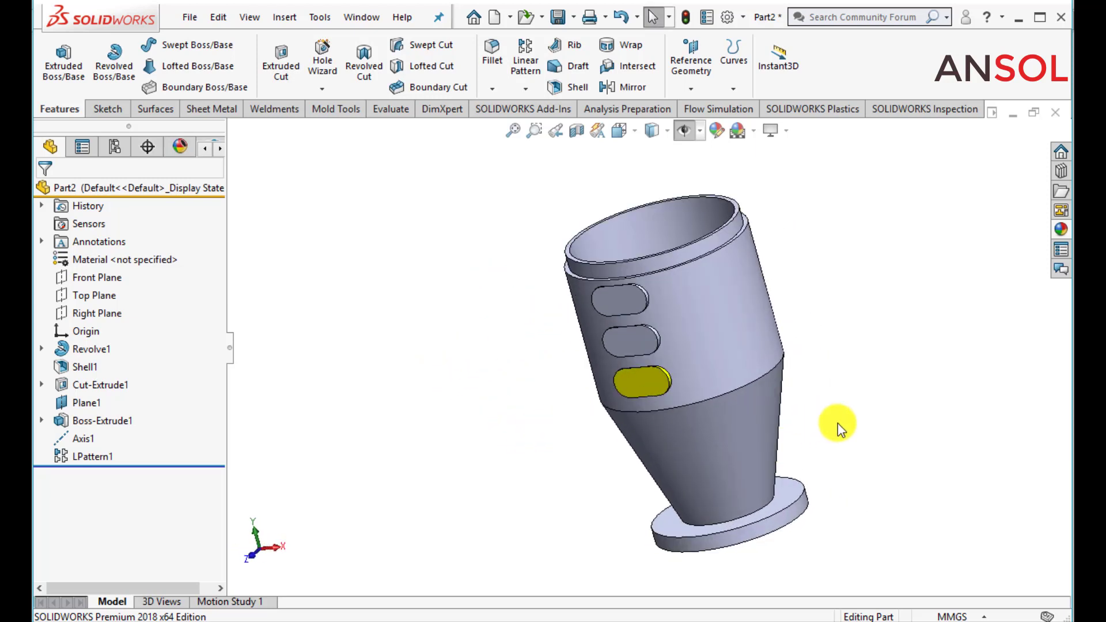
click(102, 456)
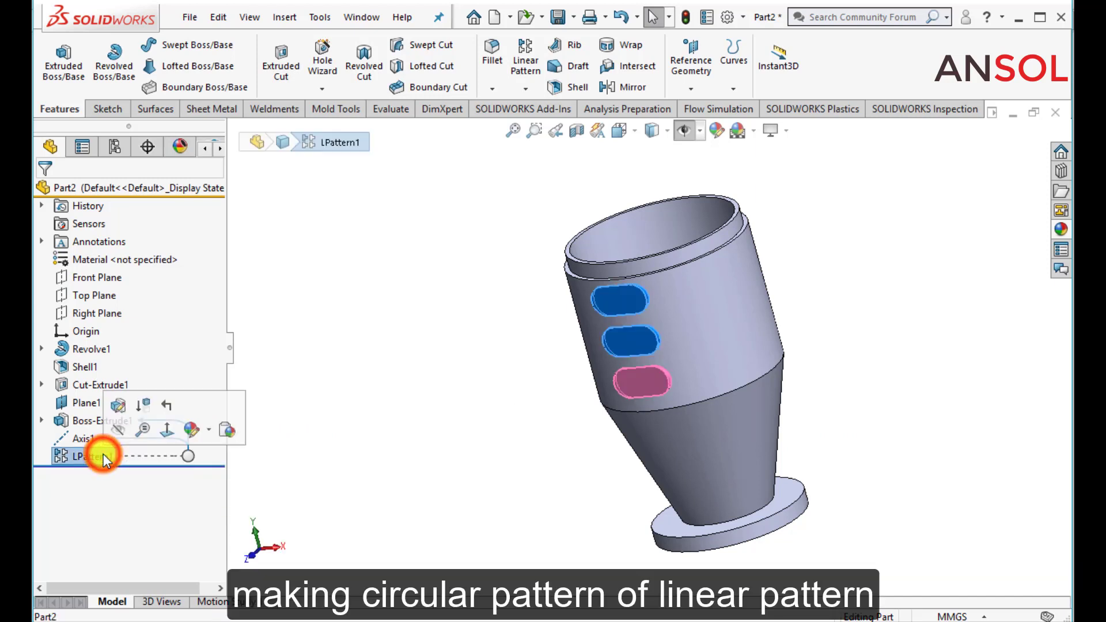
click(524, 88)
click(541, 129)
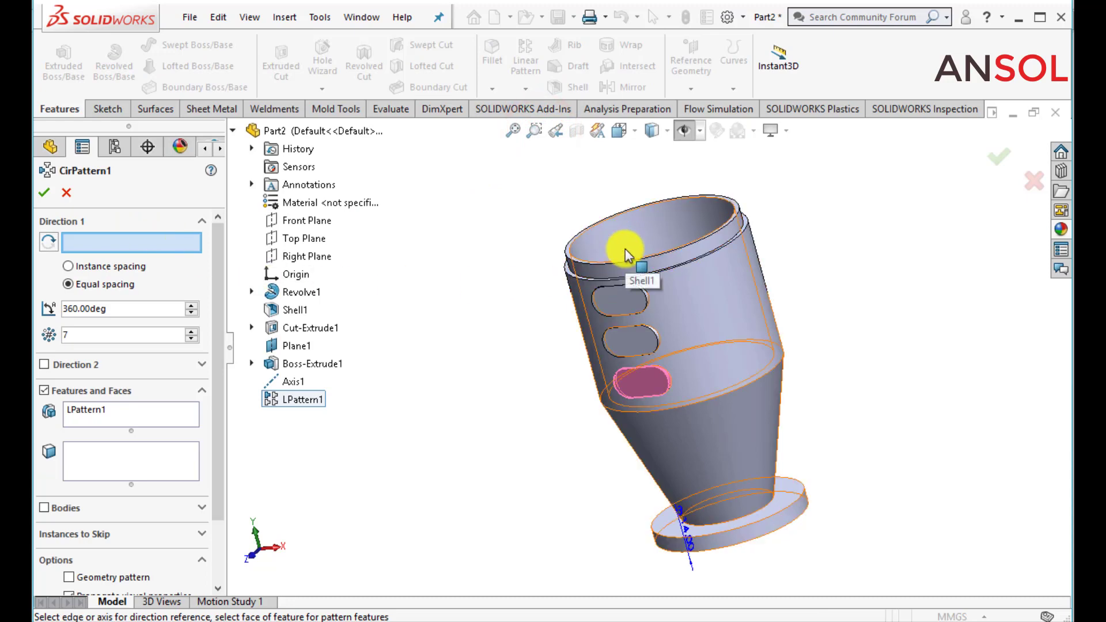
click(665, 236)
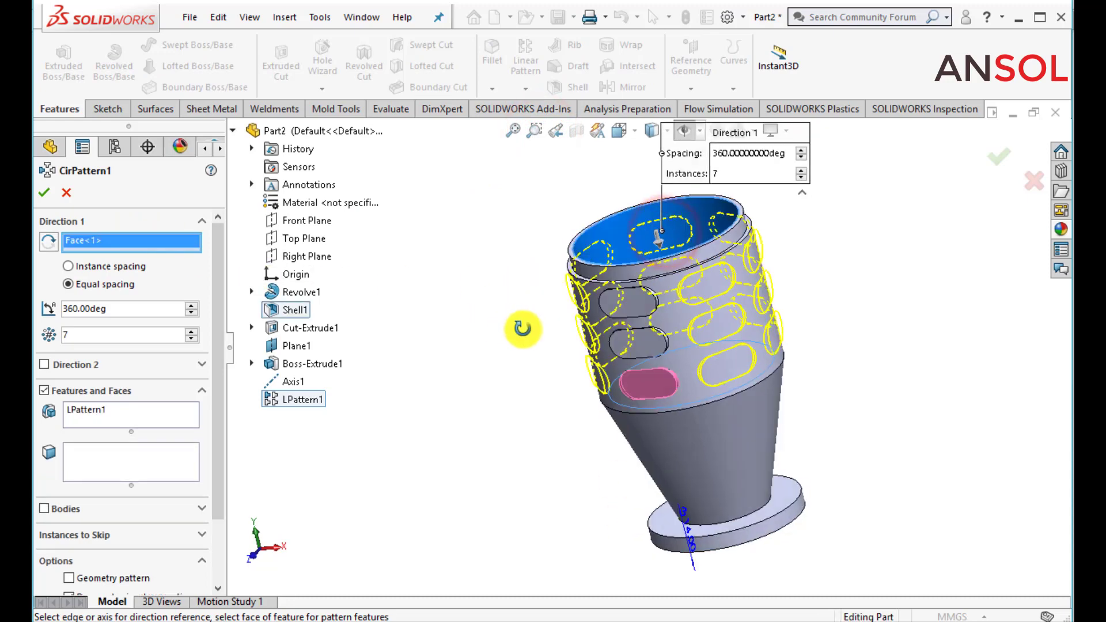
- Set the circular pattern to 3 instances equally spaced over 360 degrees and complete it
click(192, 339)
click(193, 339)
click(192, 339)
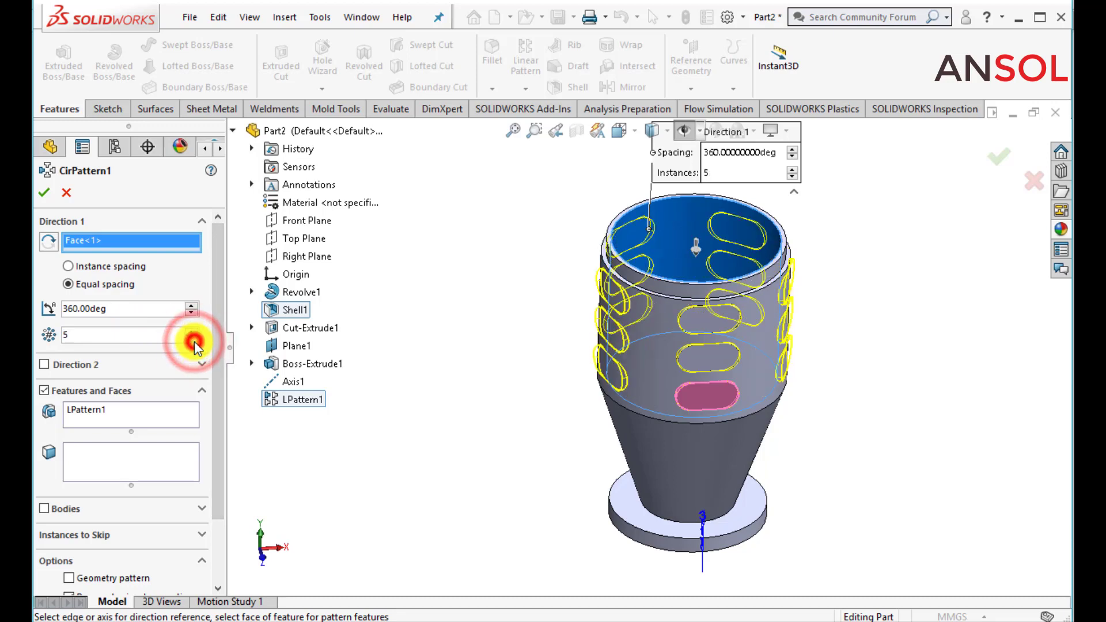
middle_drag(547, 407, 518, 443)
click(196, 343)
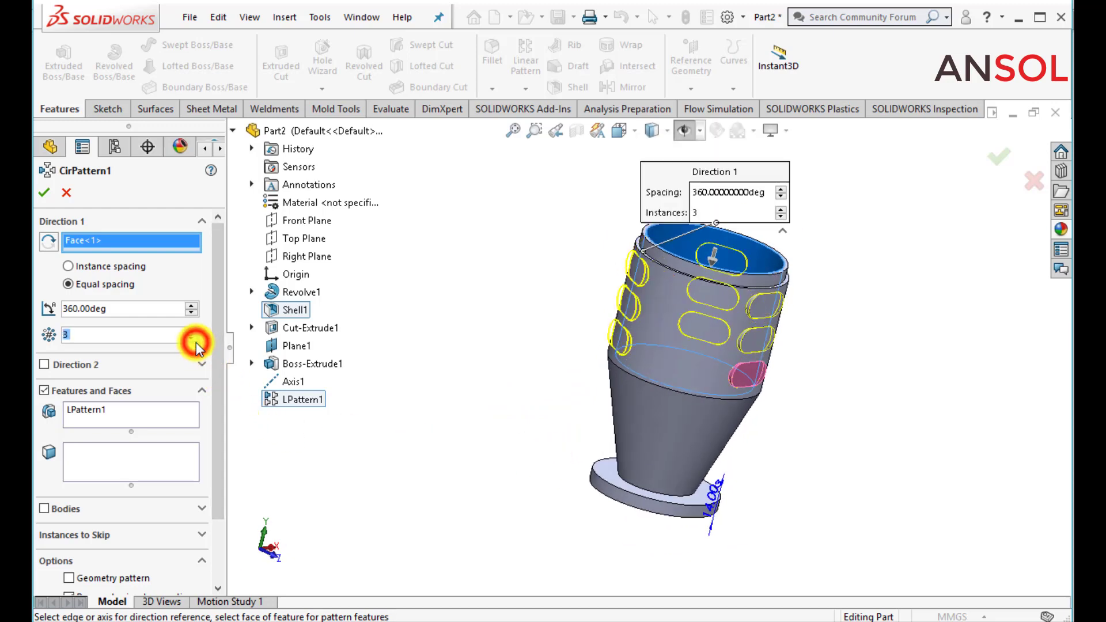
click(43, 194)
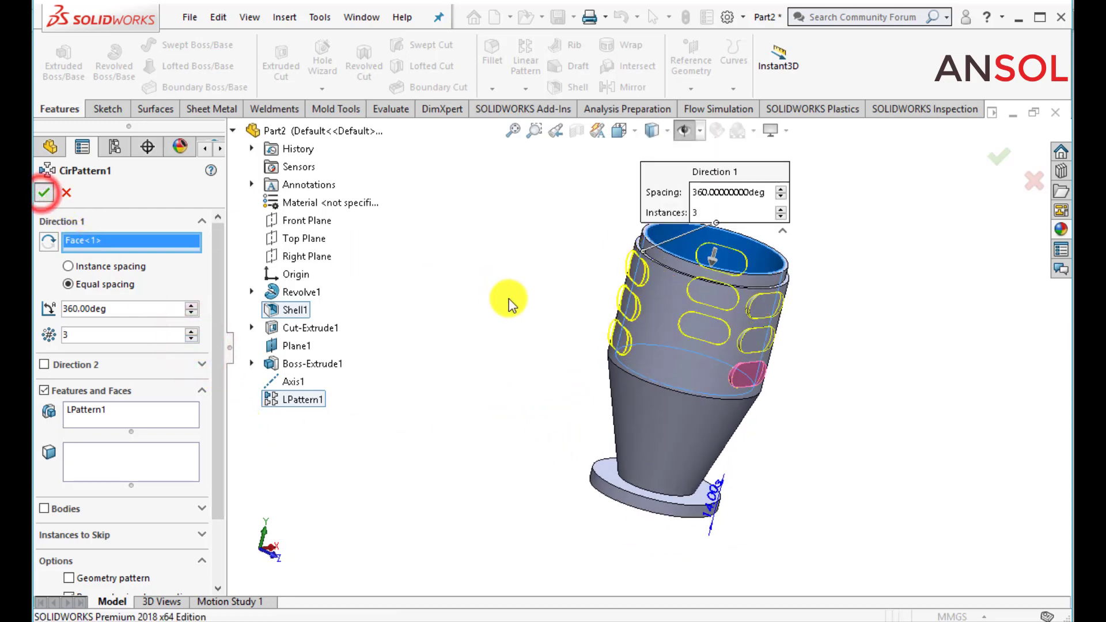
- Apply the yellow color from the standard swatches to the linear pattern feature of slot bosses
middle_drag(509, 369, 397, 342)
click(99, 457)
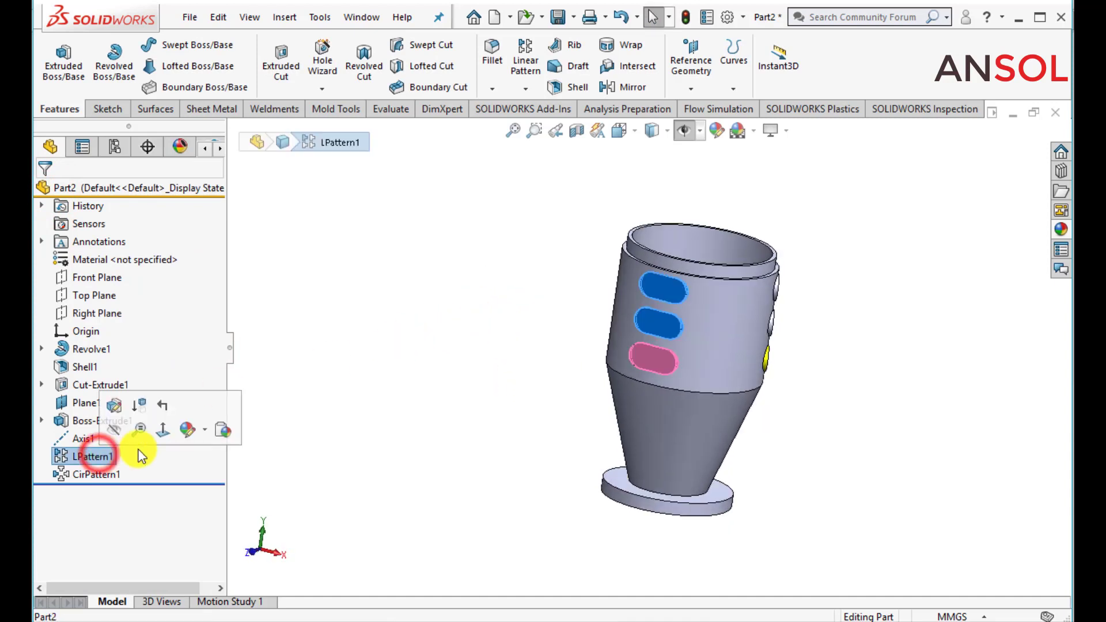
click(201, 435)
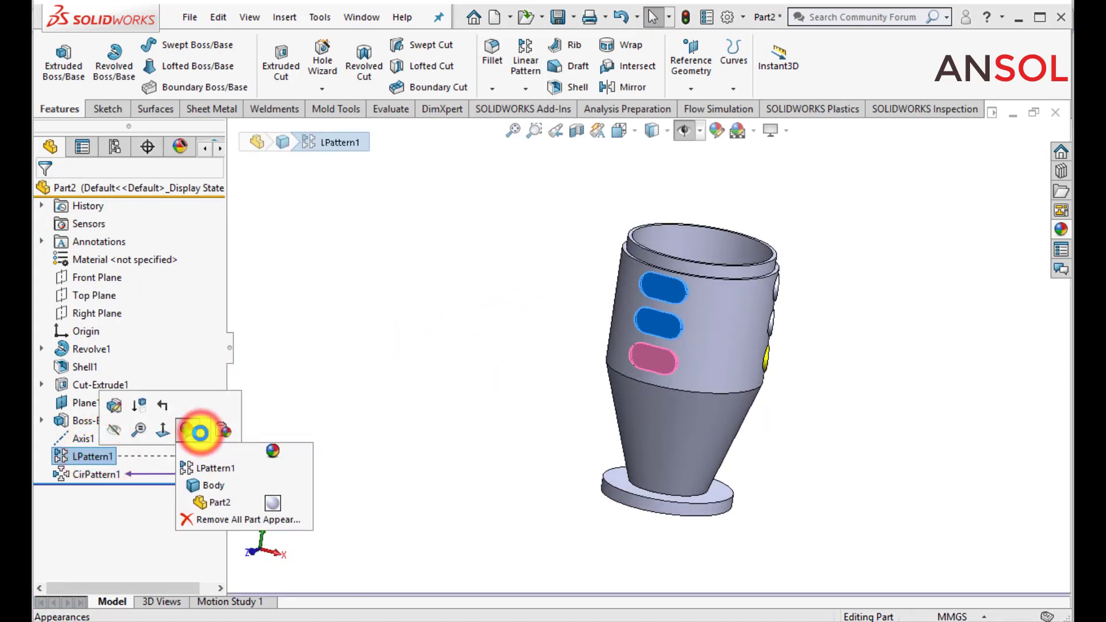
click(207, 469)
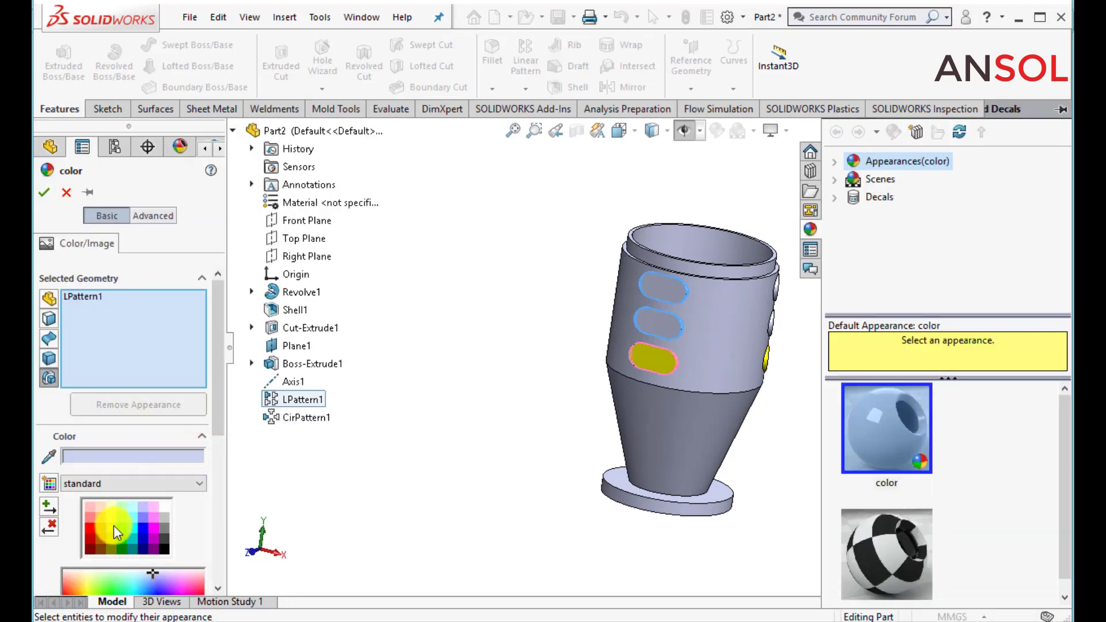
click(112, 525)
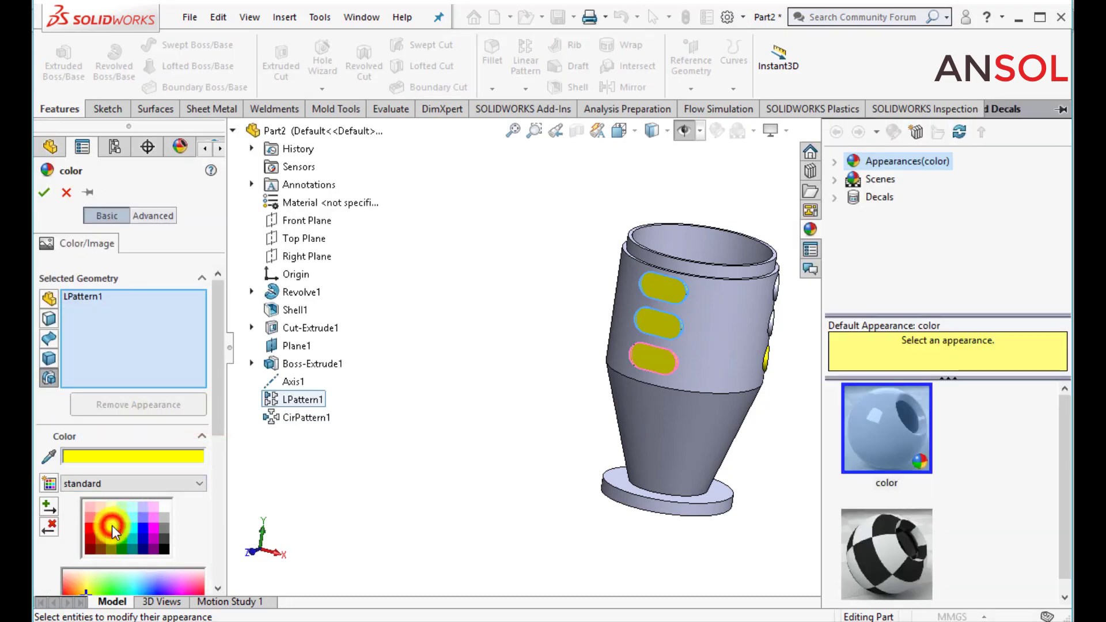
click(45, 193)
- Apply the same standard yellow color to the circular pattern feature, covering the slot bosses around the container wall
click(86, 476)
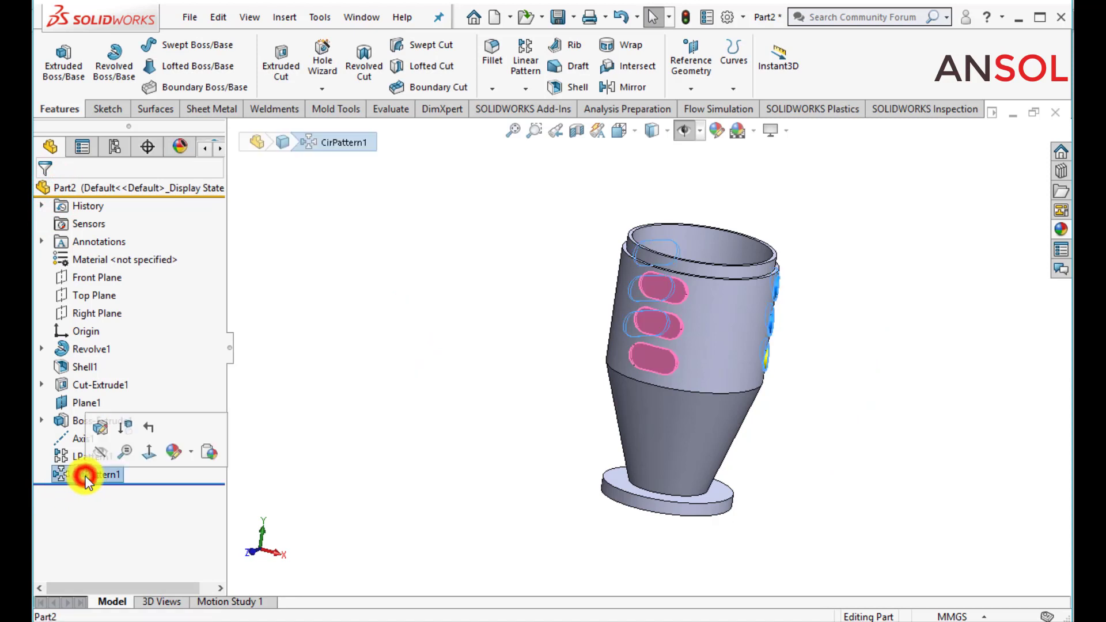
click(190, 453)
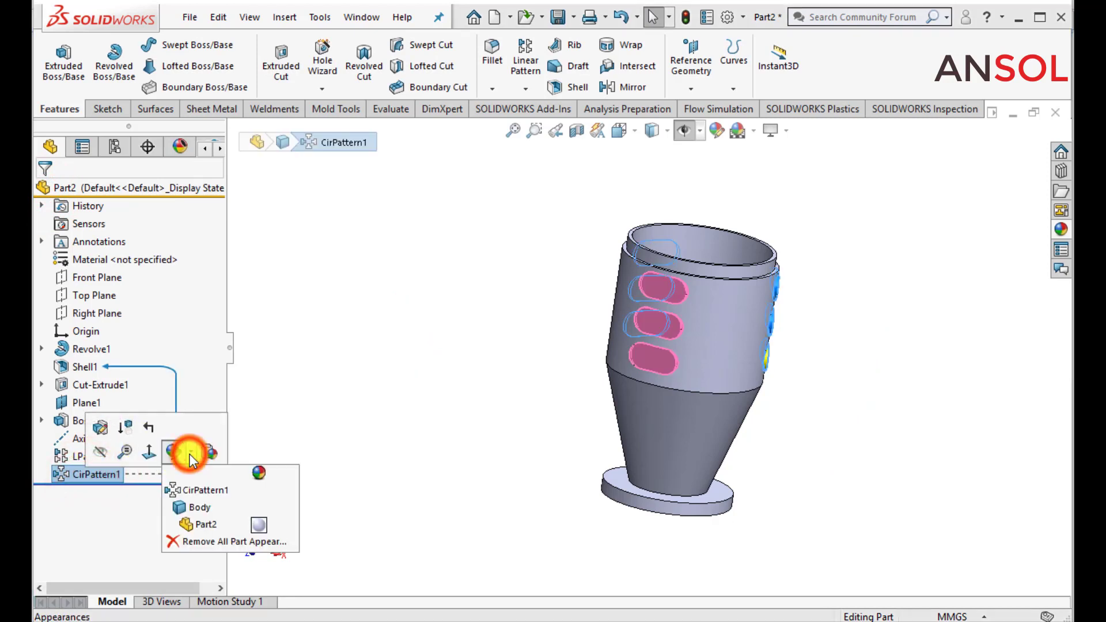
click(206, 496)
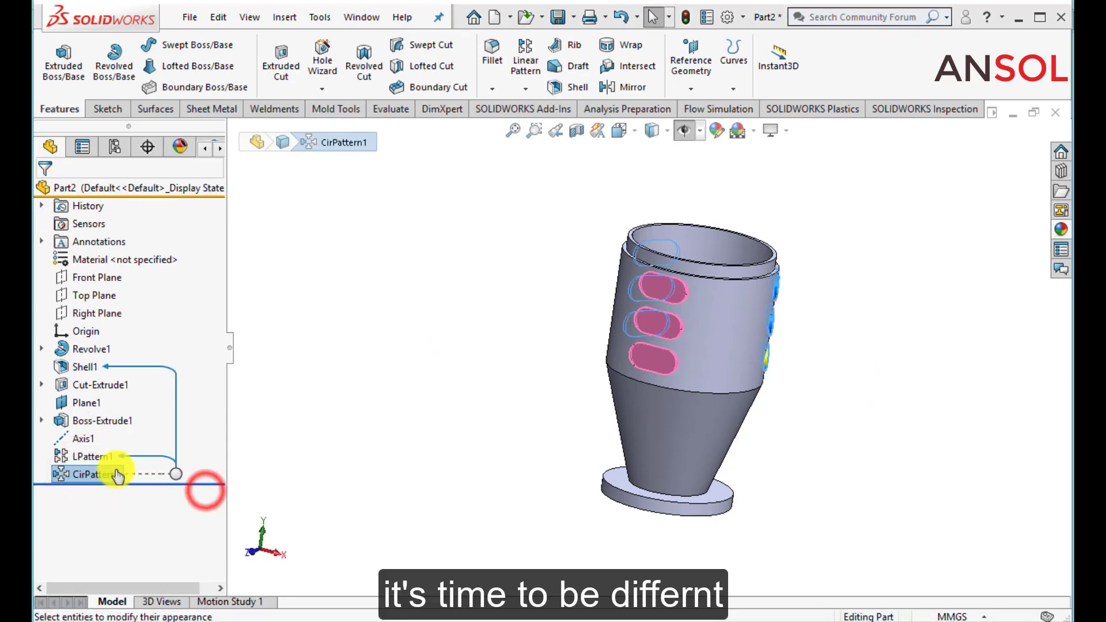
click(109, 524)
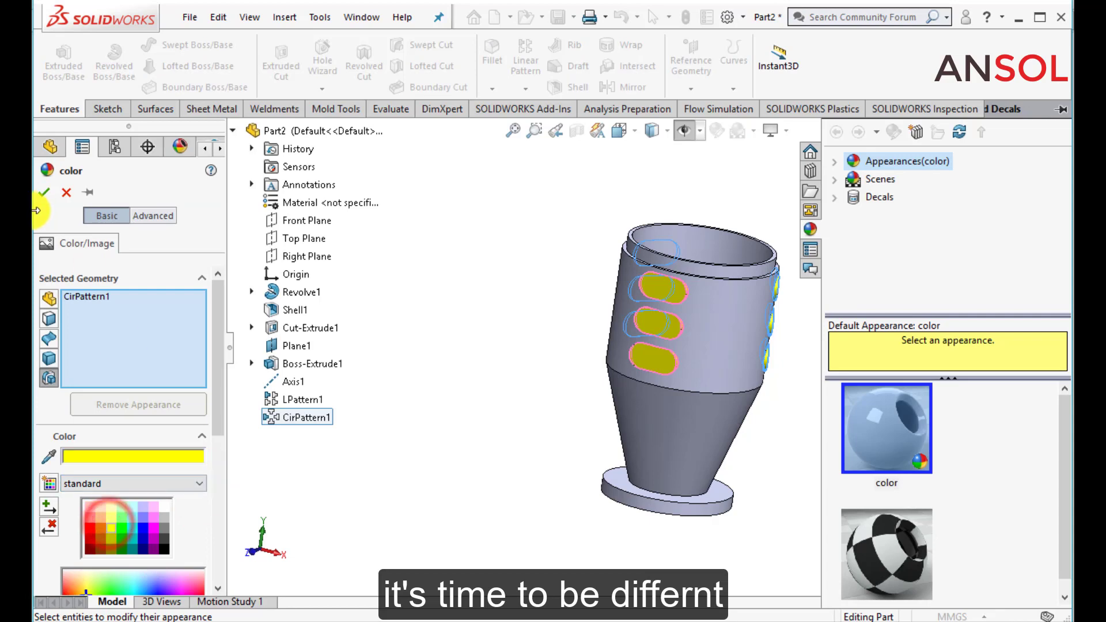
click(44, 192)
middle_drag(511, 343, 707, 417)
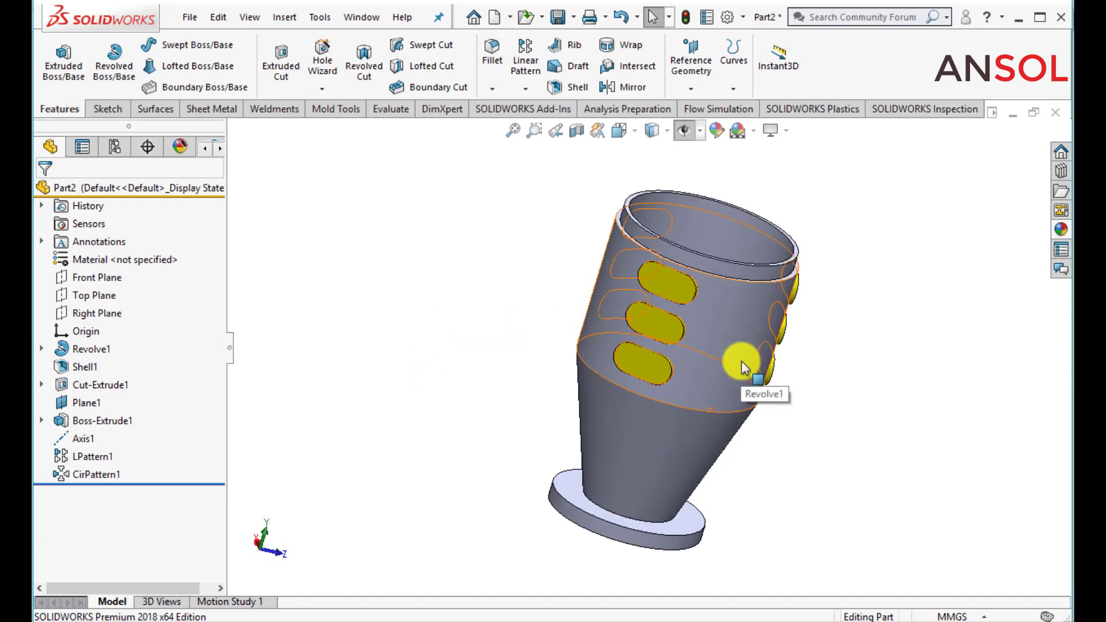
middle_drag(741, 365, 341, 395)
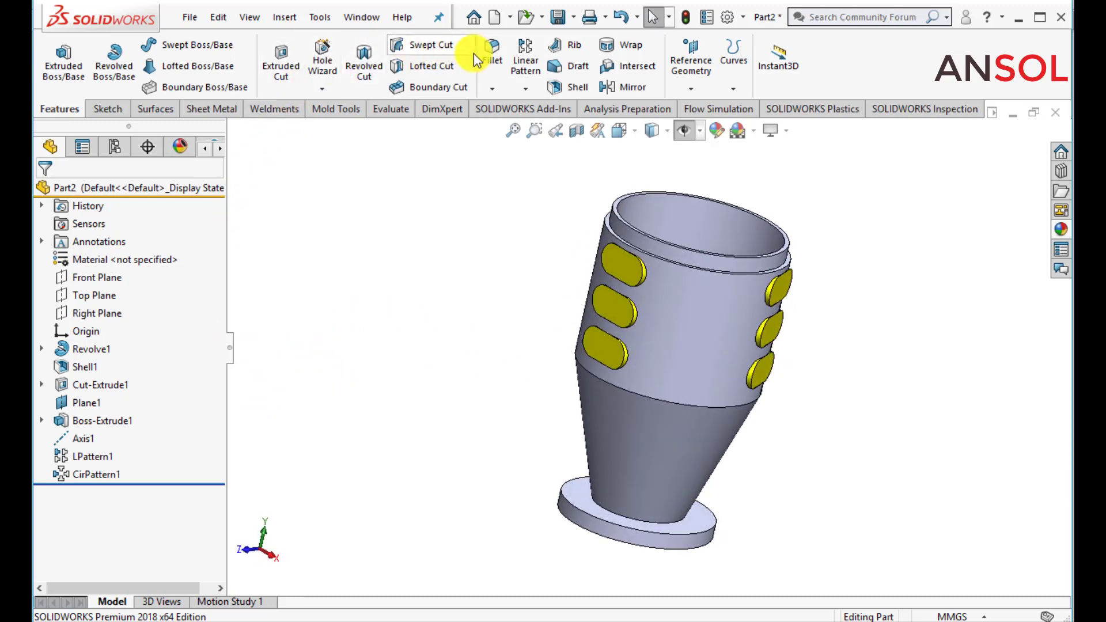
- Fillet the upper and lower outer edges of the base flange with a constant 1 mm radius
click(487, 59)
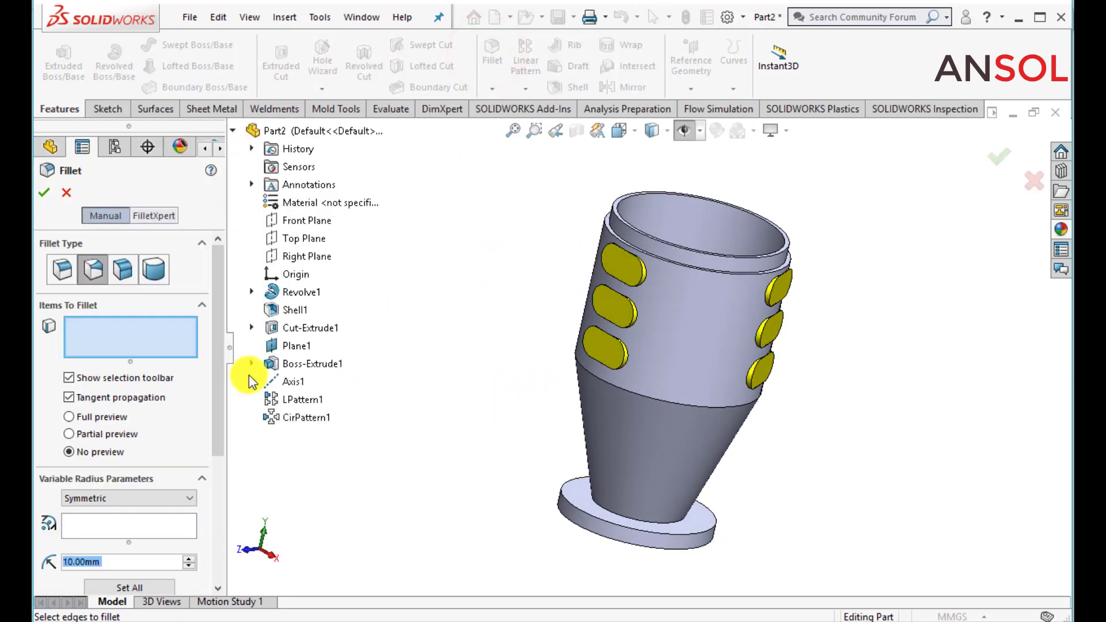
click(67, 270)
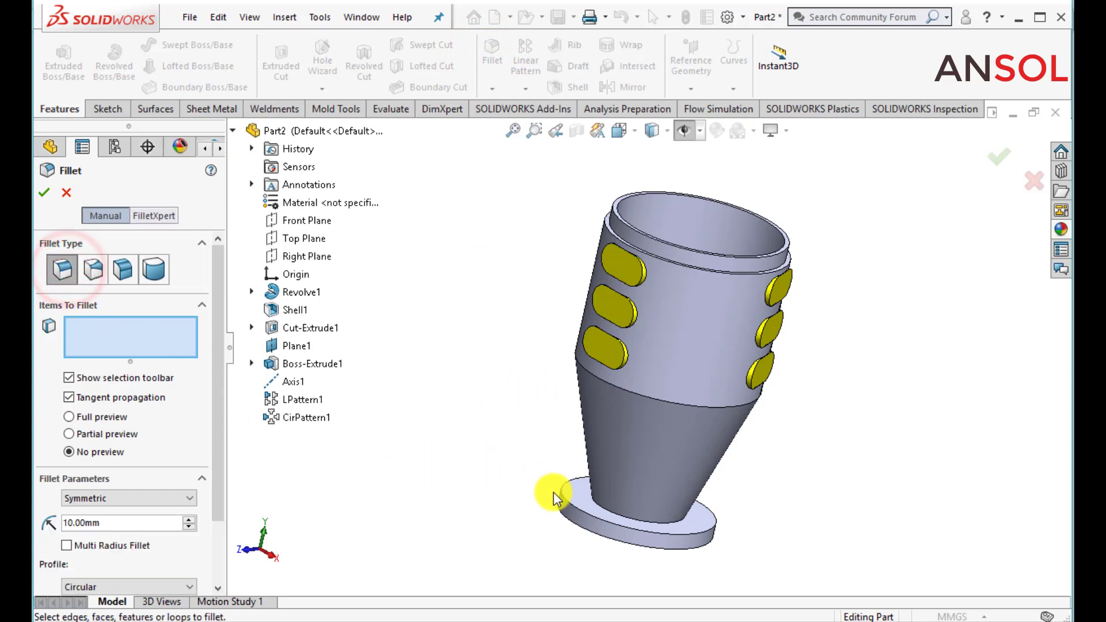
click(573, 505)
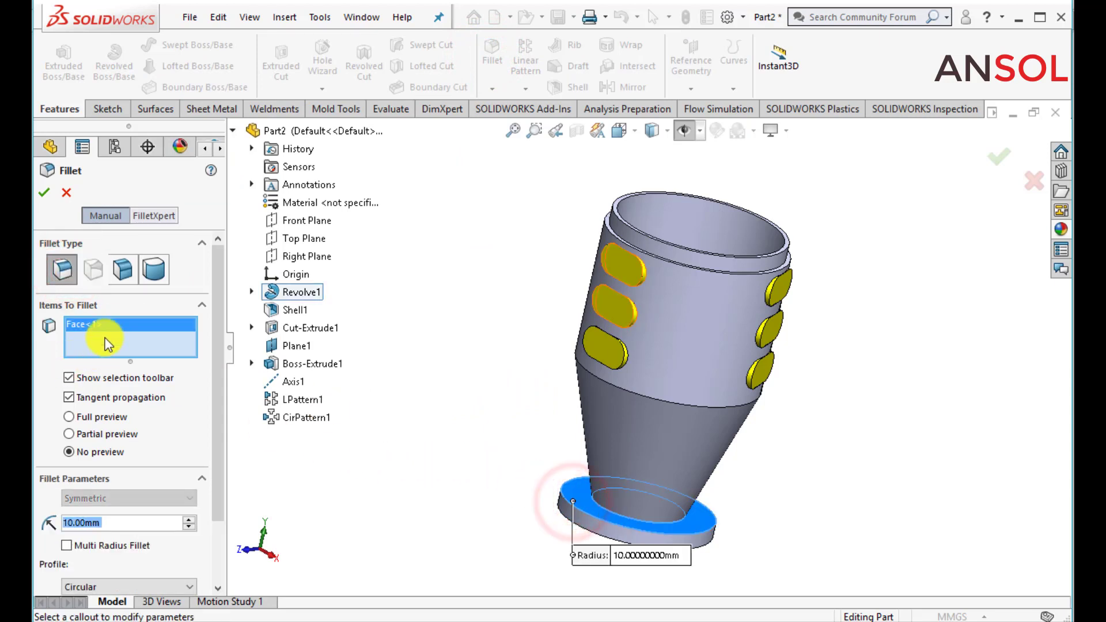
click(213, 349)
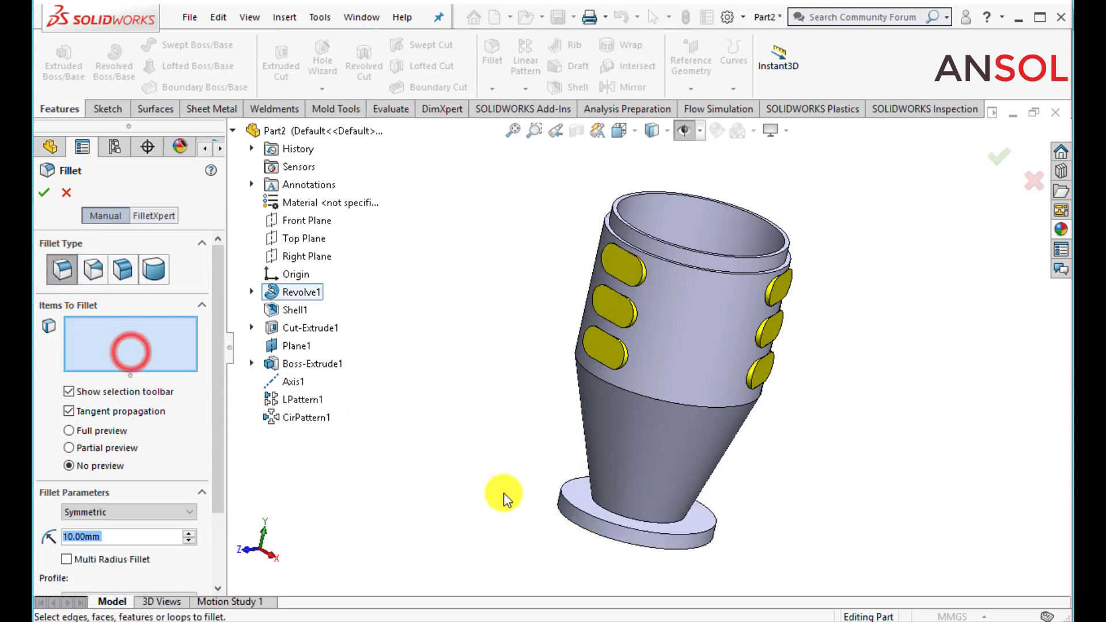
click(569, 506)
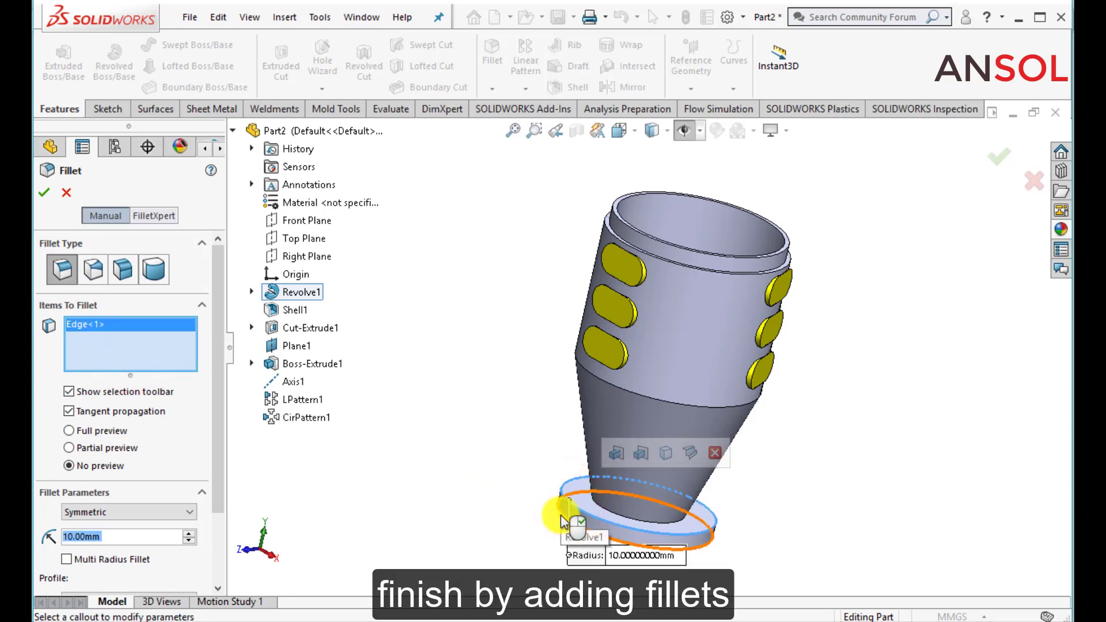
click(563, 519)
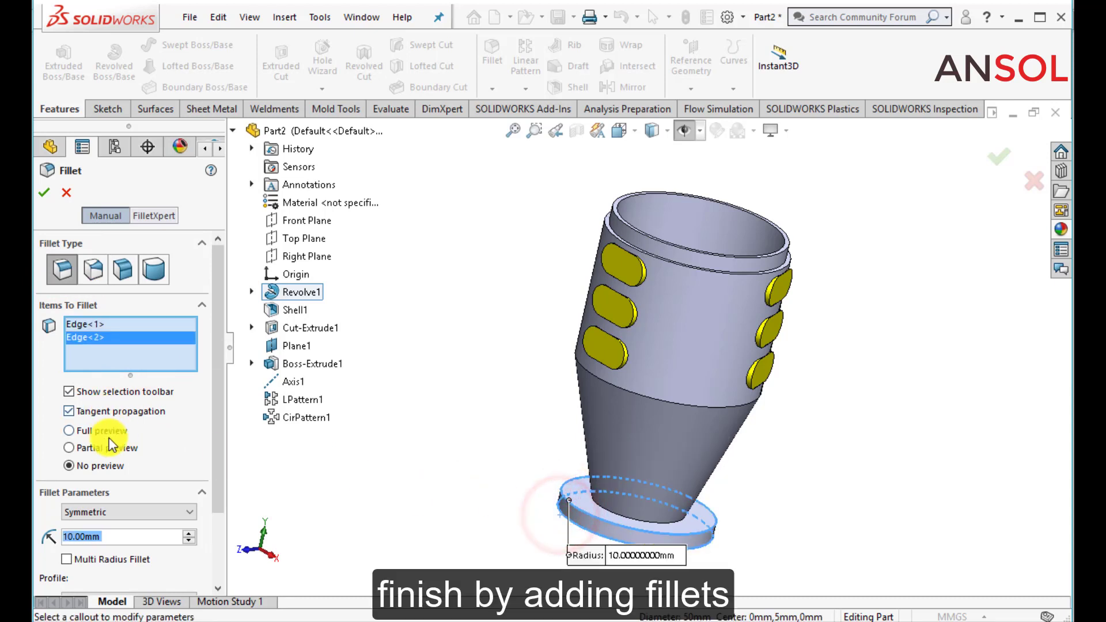
text(1)
key(Return)
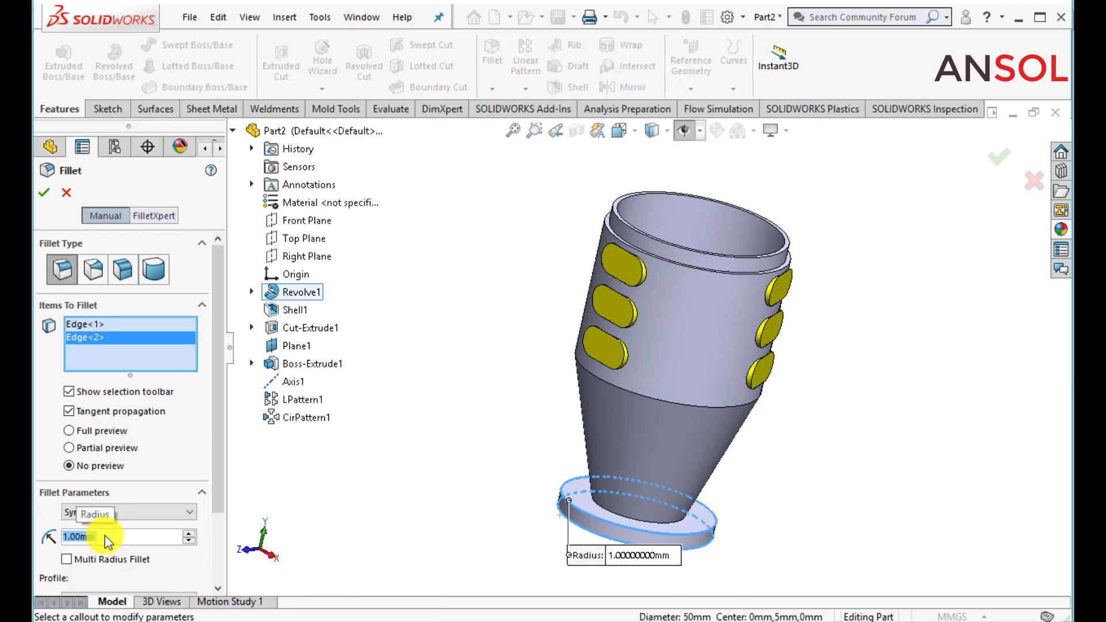
click(44, 190)
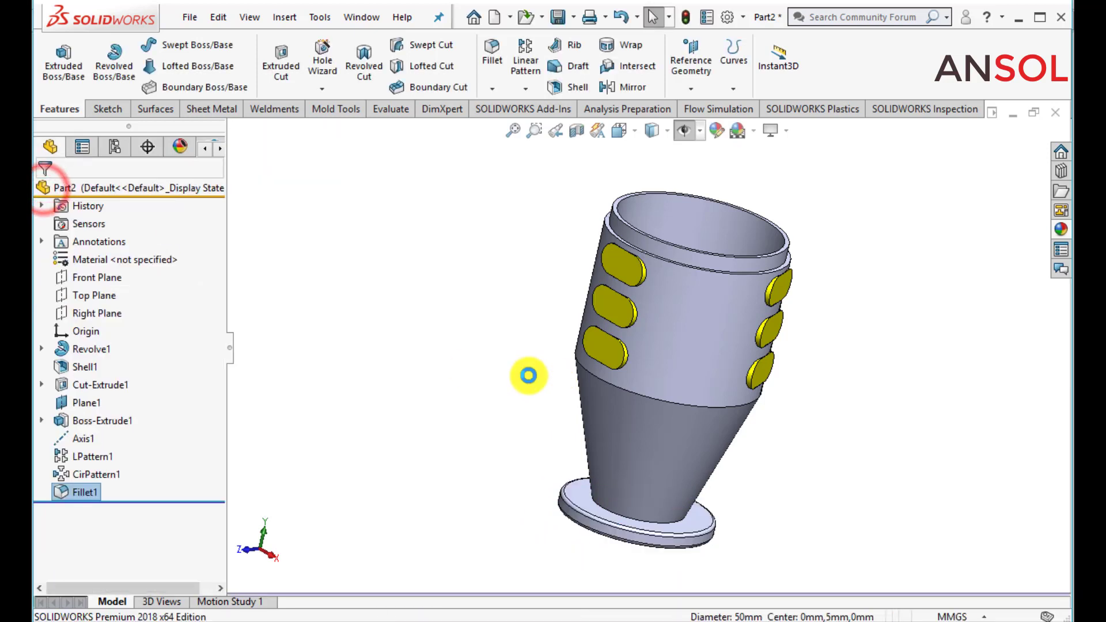
click(511, 373)
- Edit the base flange edge fillet and set its radius to 2 mm
click(84, 490)
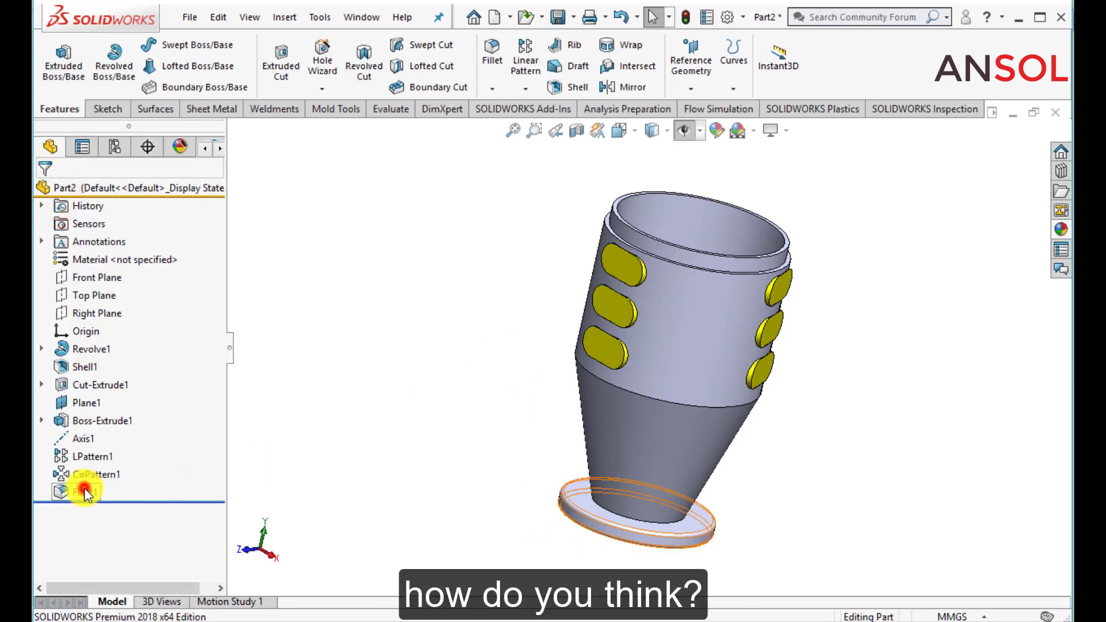
click(93, 440)
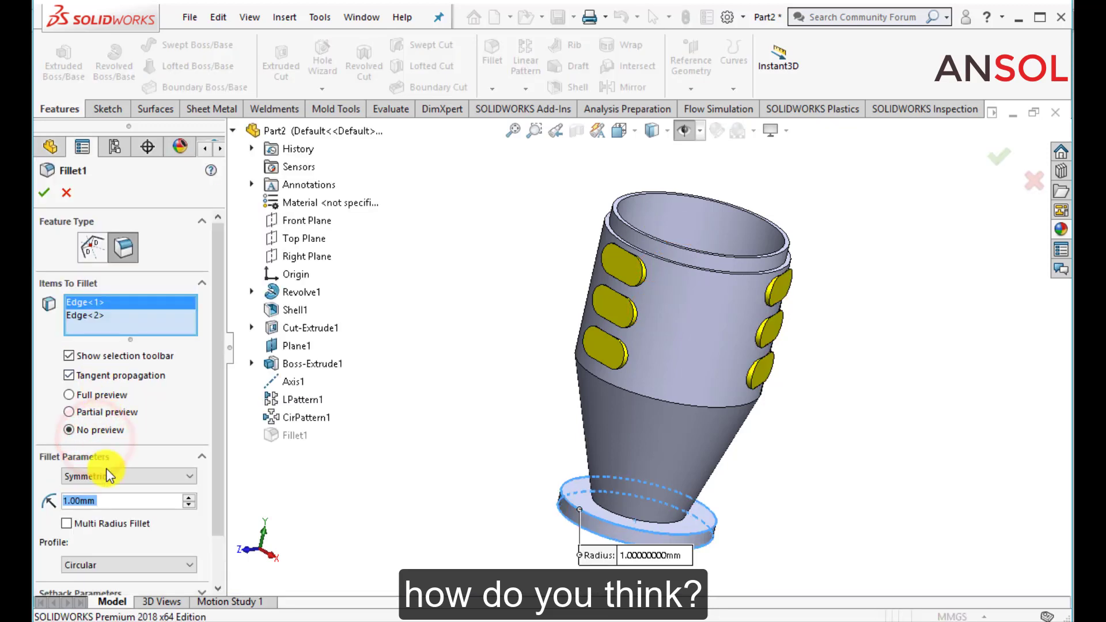
text(2)
key(Return)
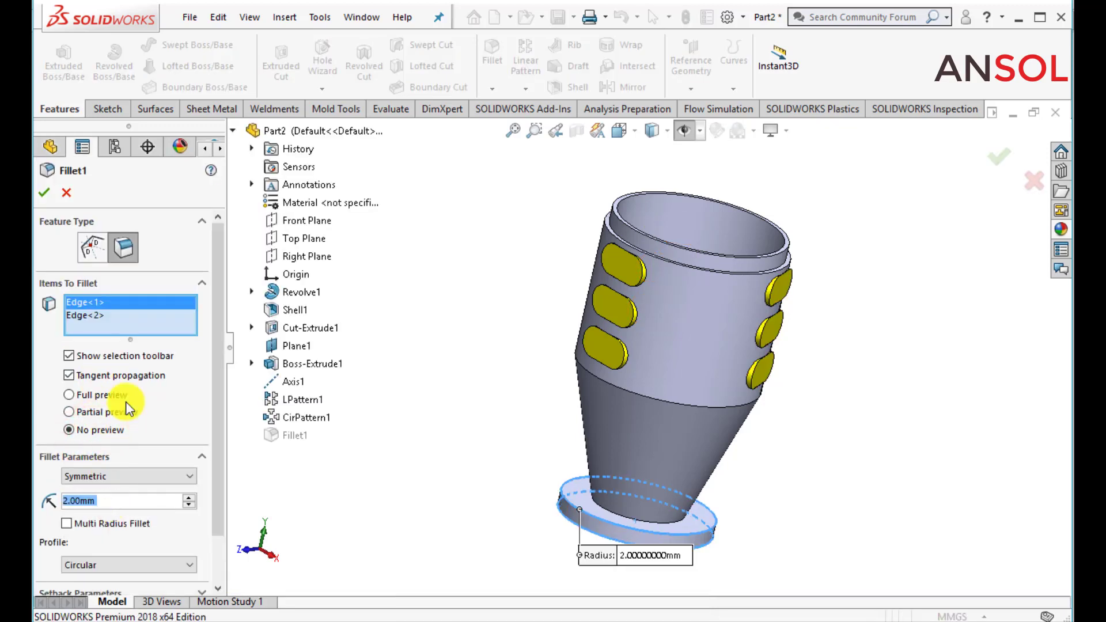
click(44, 193)
click(462, 326)
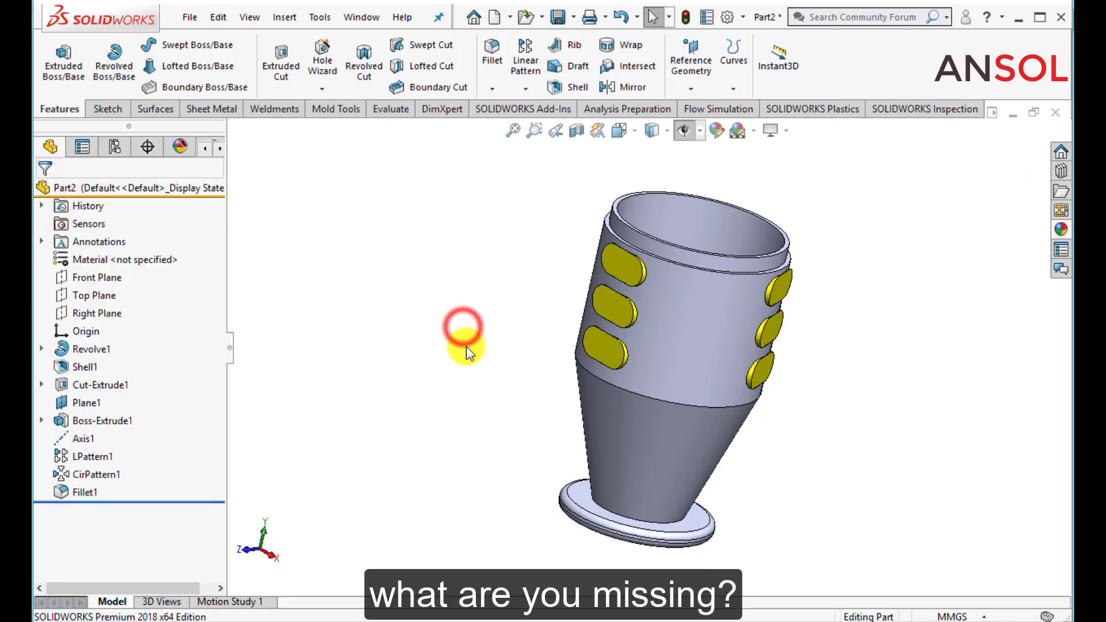
- Add a 5 mm fillet to the edge where the conical body meets the base flange
click(488, 64)
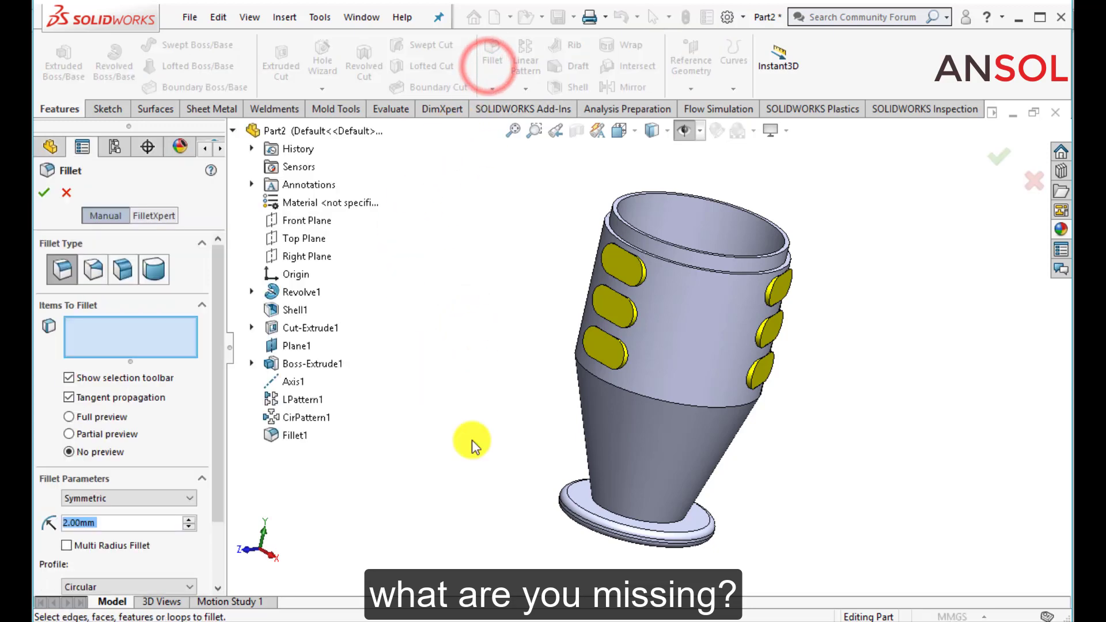
click(604, 514)
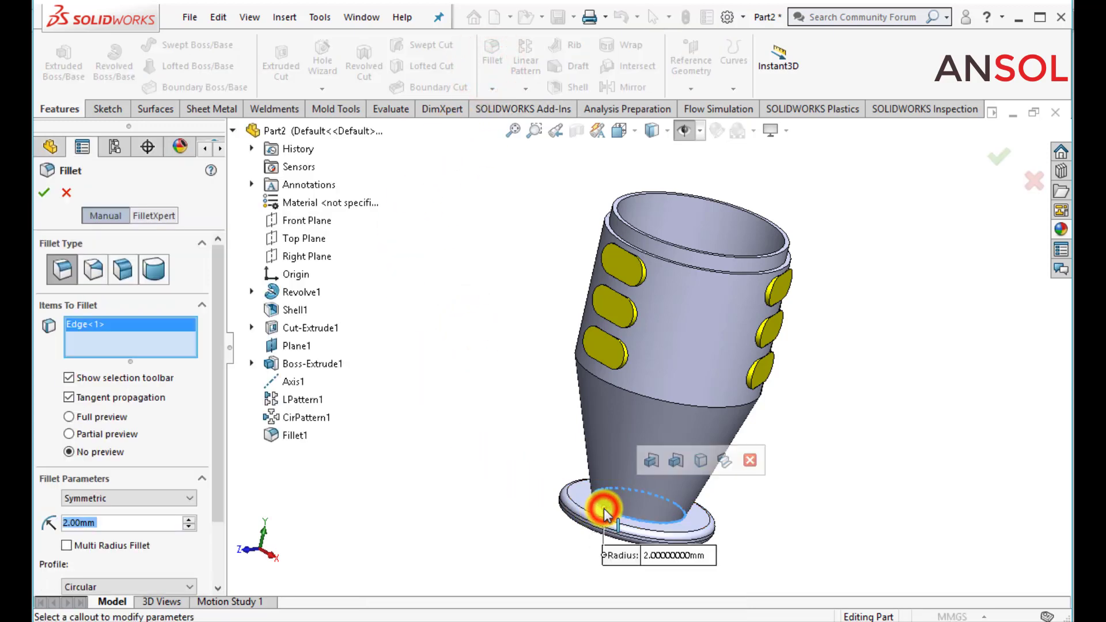
text(5)
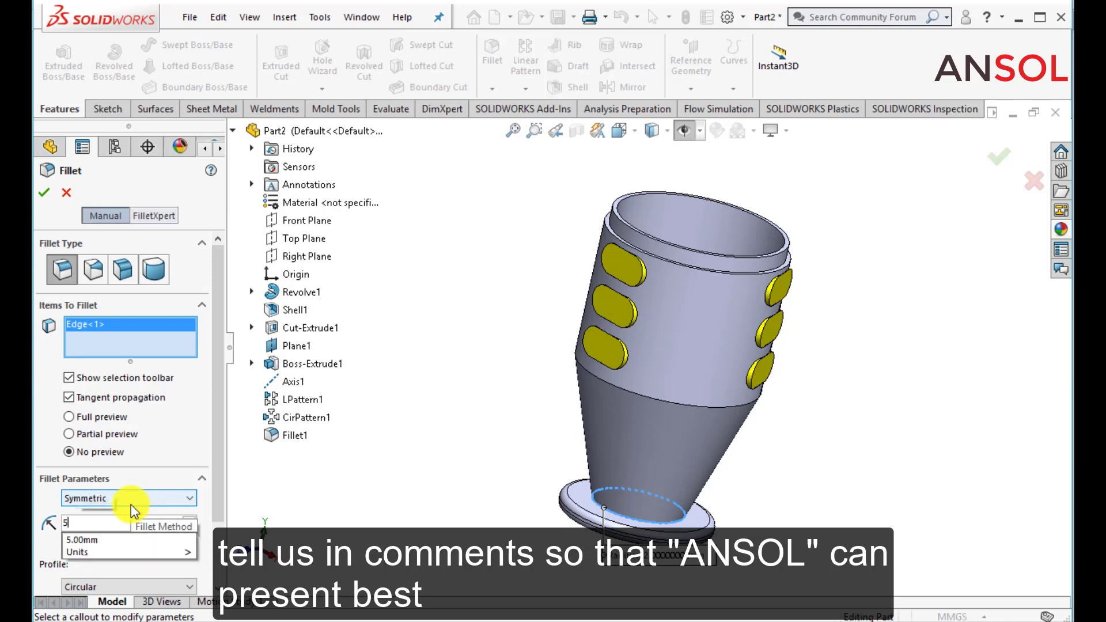
key(Return)
click(45, 193)
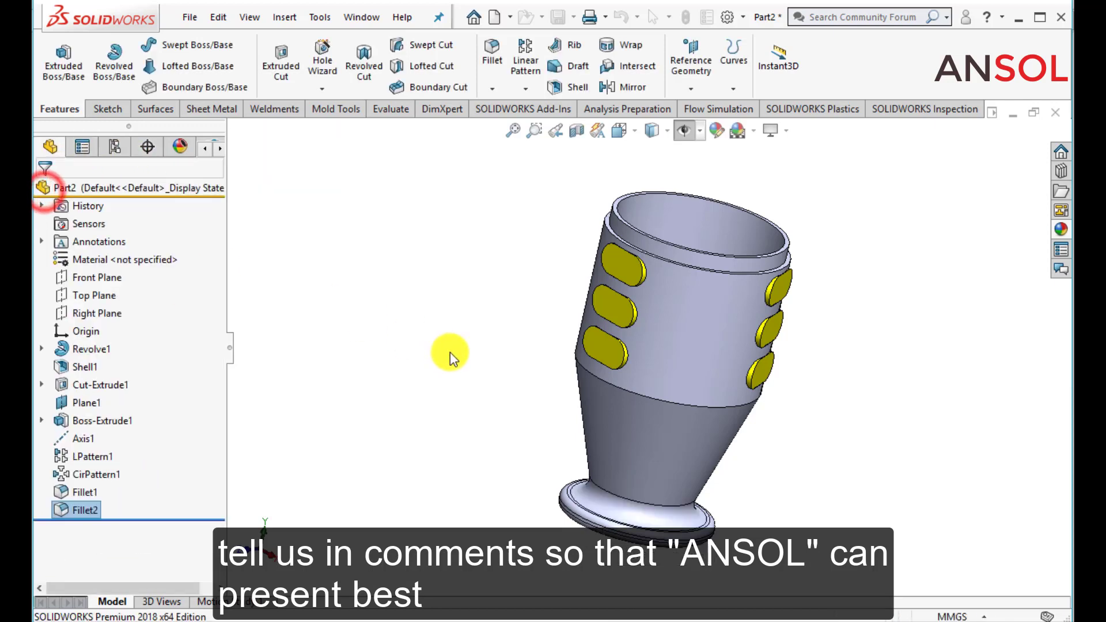
- Set the display style to shaded without edges for the container model
middle_drag(450, 353, 507, 346)
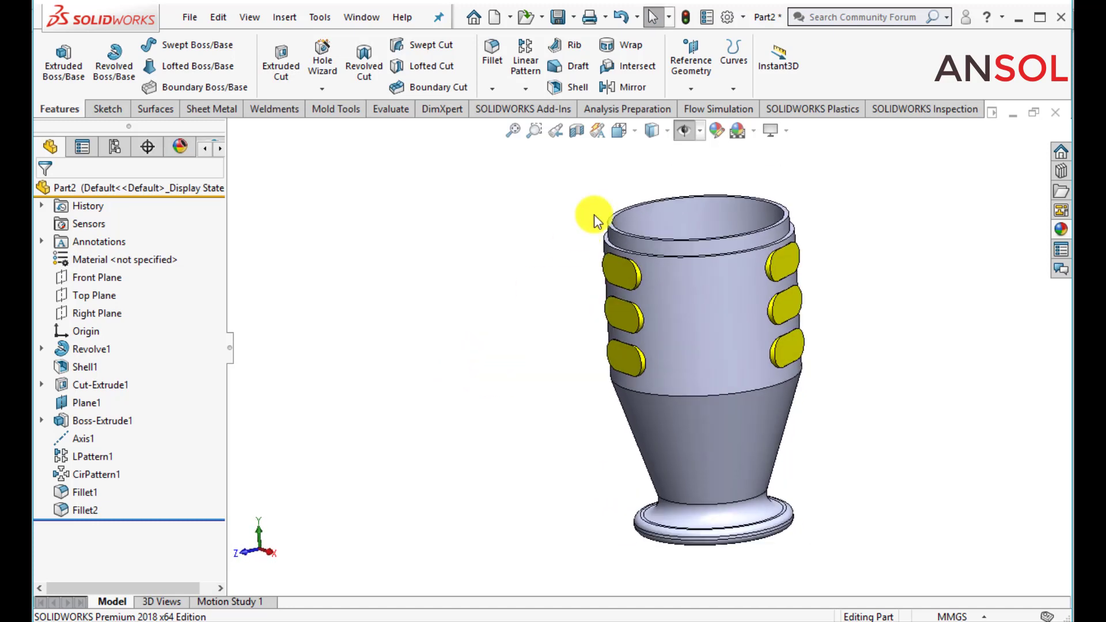
click(664, 136)
click(653, 169)
middle_drag(544, 330, 786, 401)
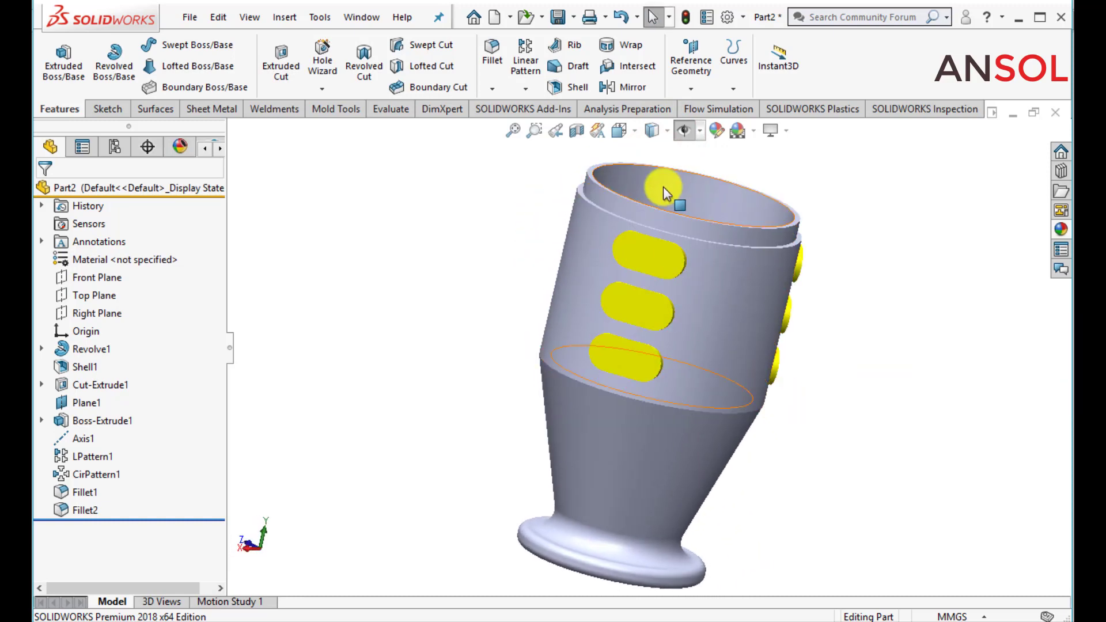
- Set the container to the isometric view and examine the finished model from around its wall
click(633, 133)
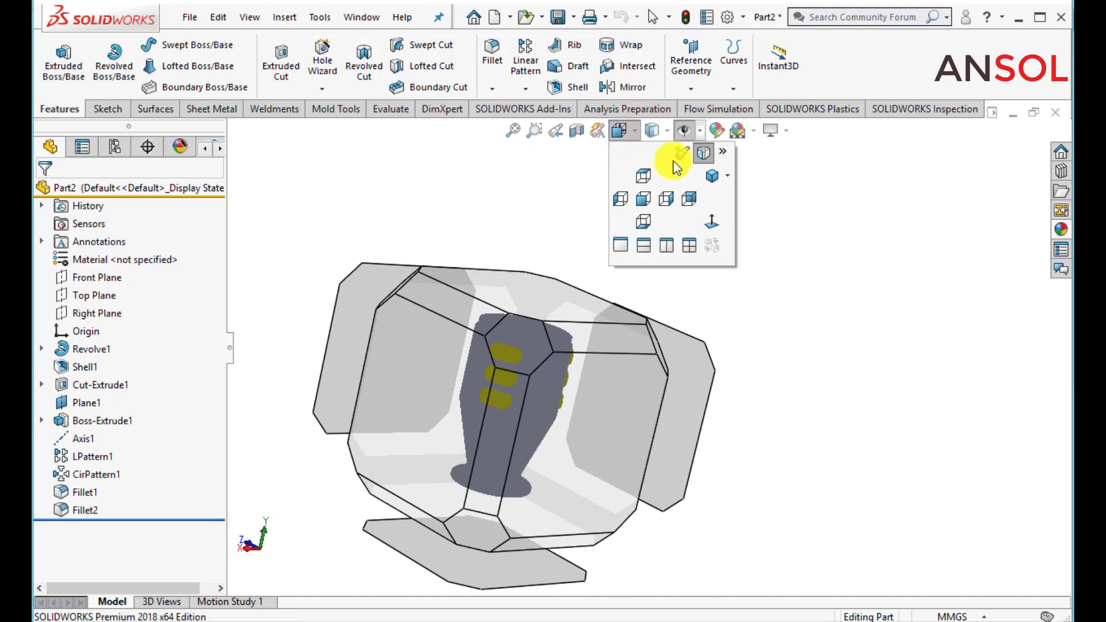
click(713, 179)
click(847, 416)
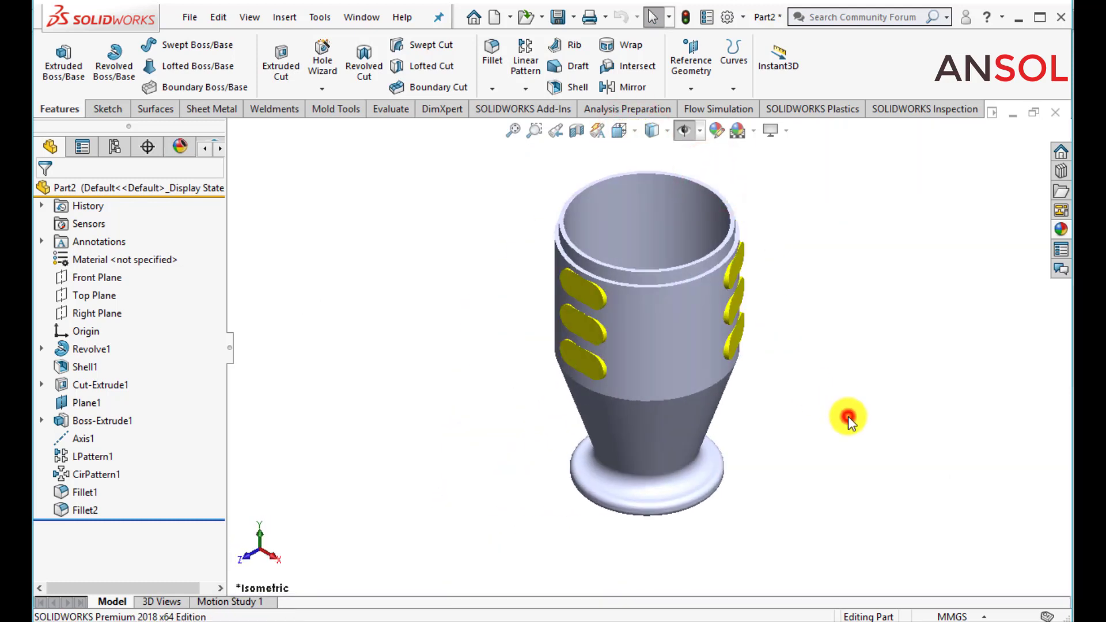
scroll(802, 280, down, 2)
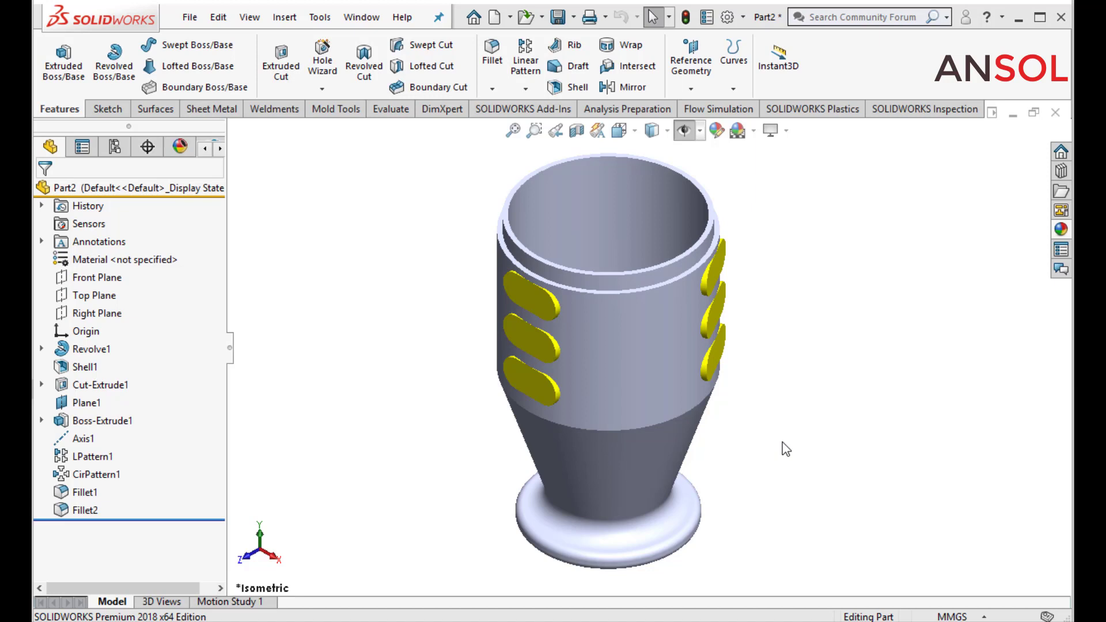
middle_drag(782, 447, 284, 446)
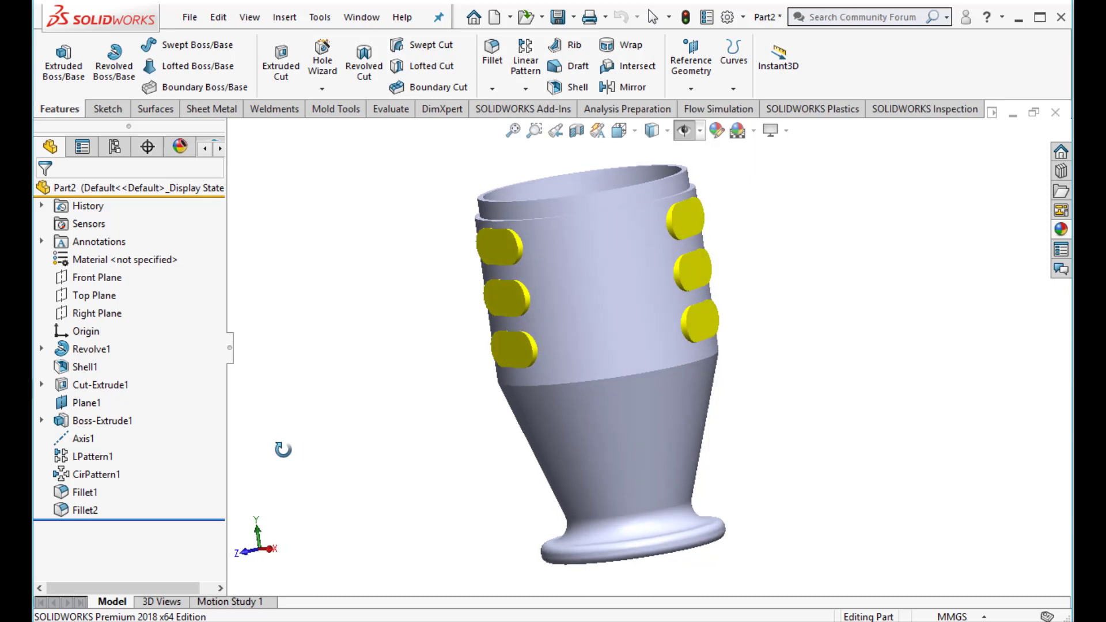